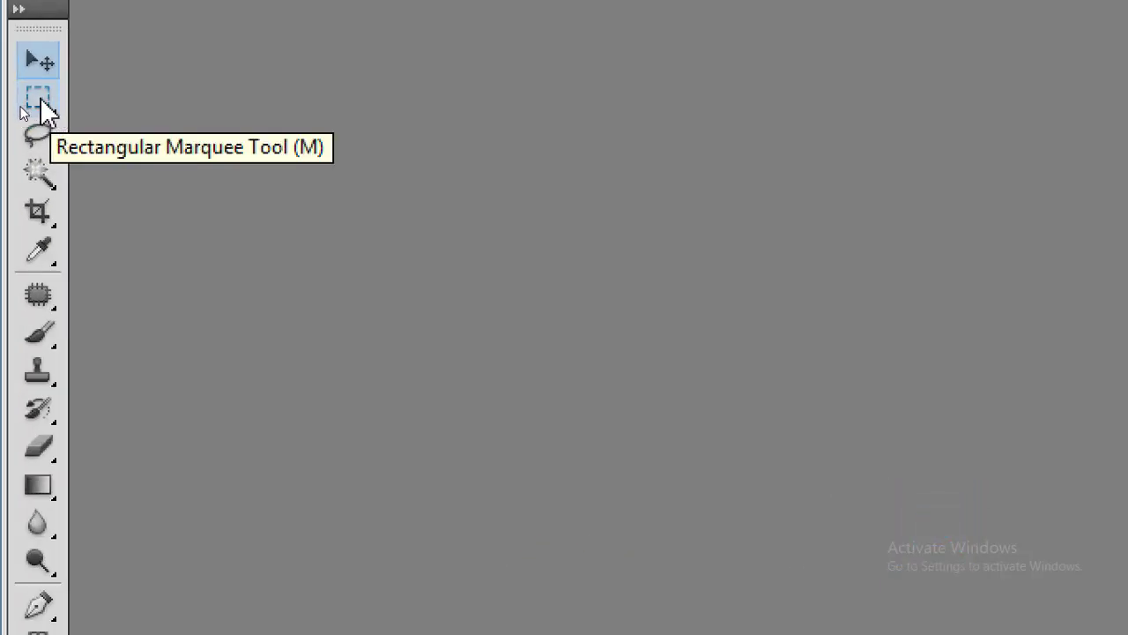
left_click(43, 101)
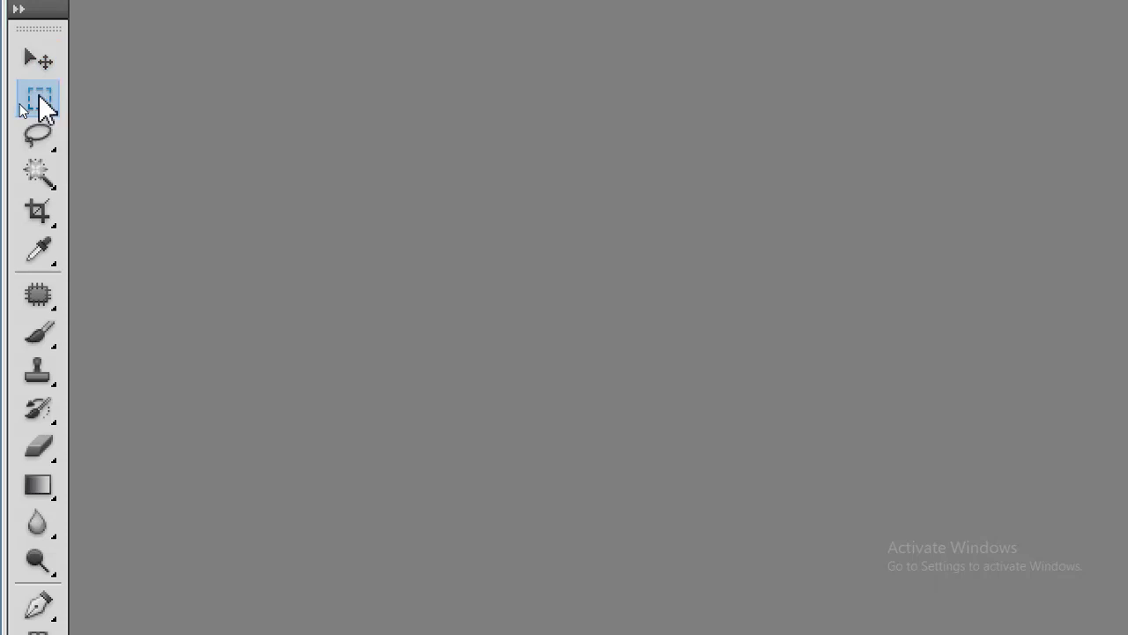
left_click(42, 99)
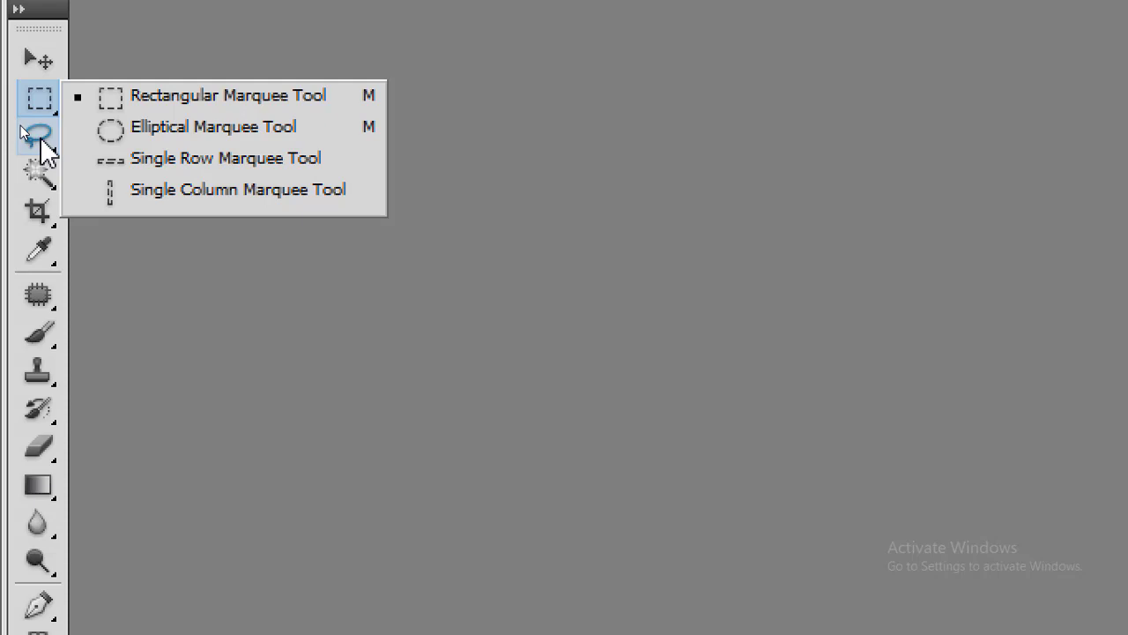
left_click(39, 138)
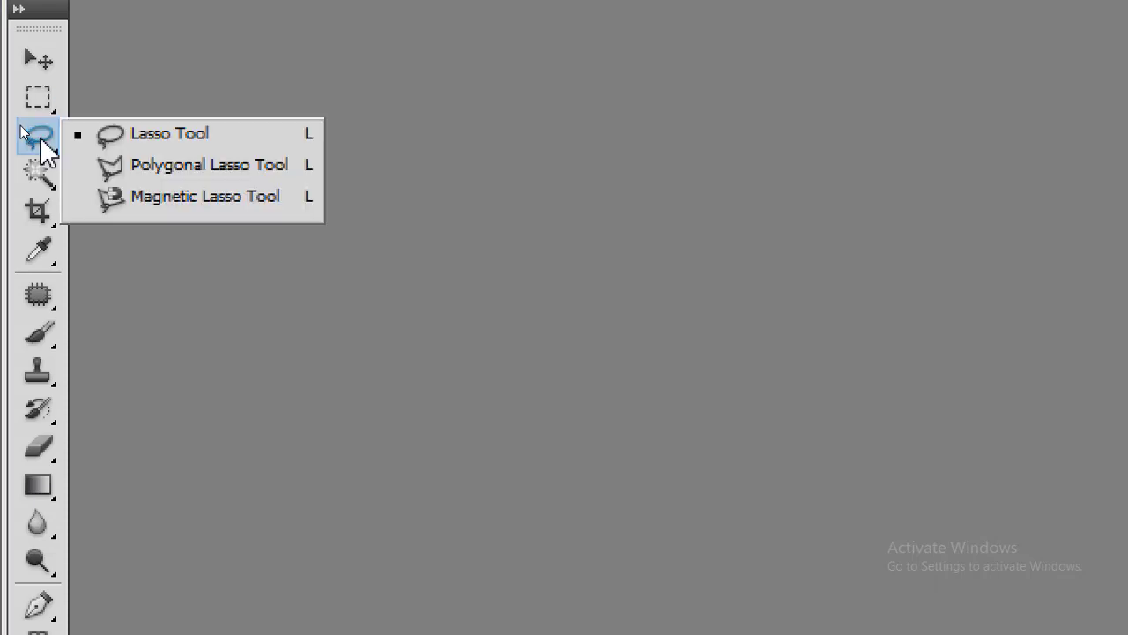
left_click(37, 176)
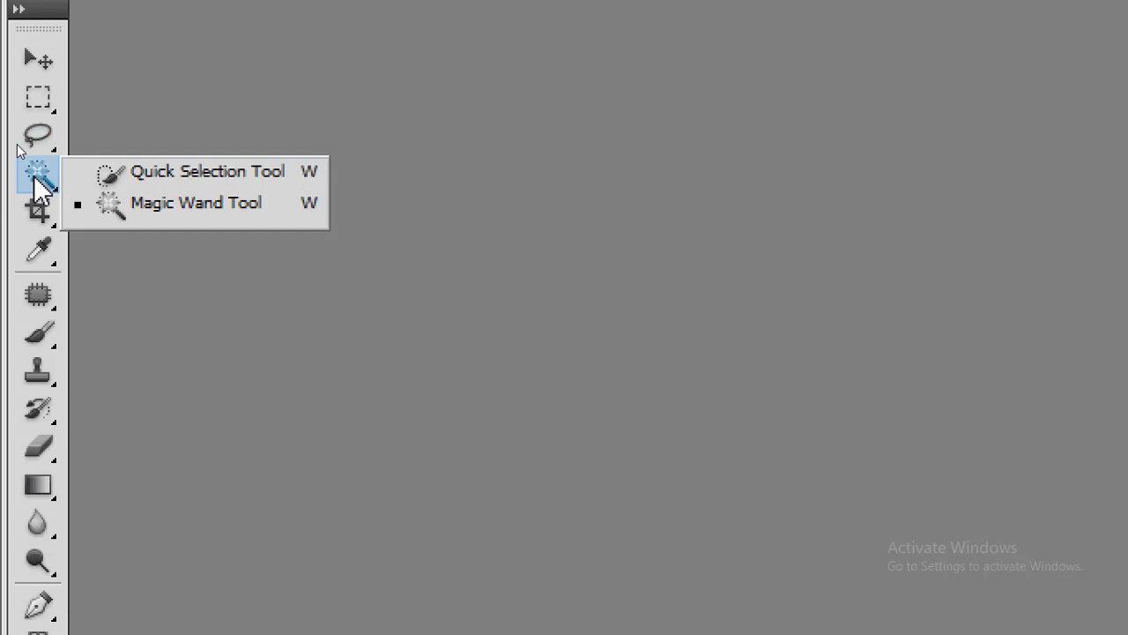
left_click(533, 84)
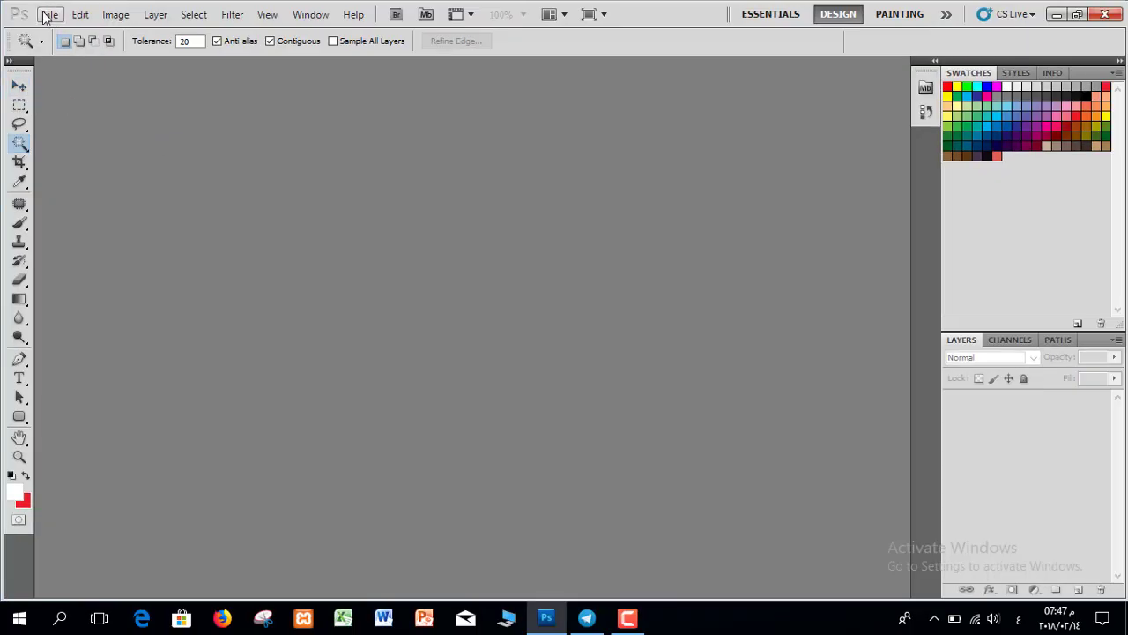
- Open the car photo 6686dreamscity.jpg from the image folder
left_click(40, 13)
left_click(62, 43)
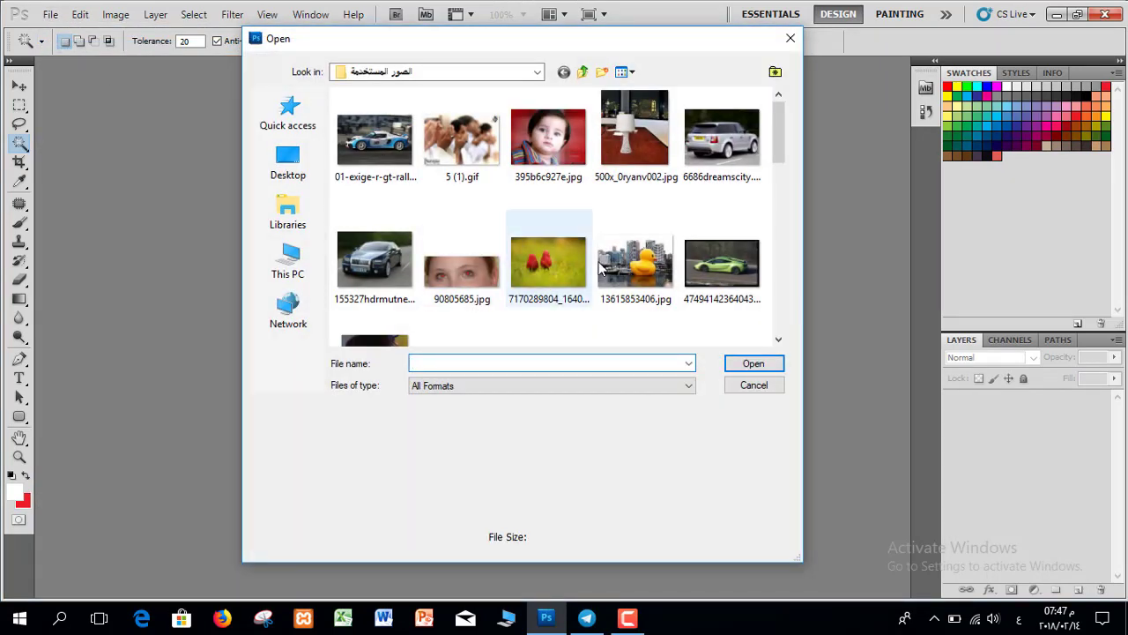
double_click(749, 158)
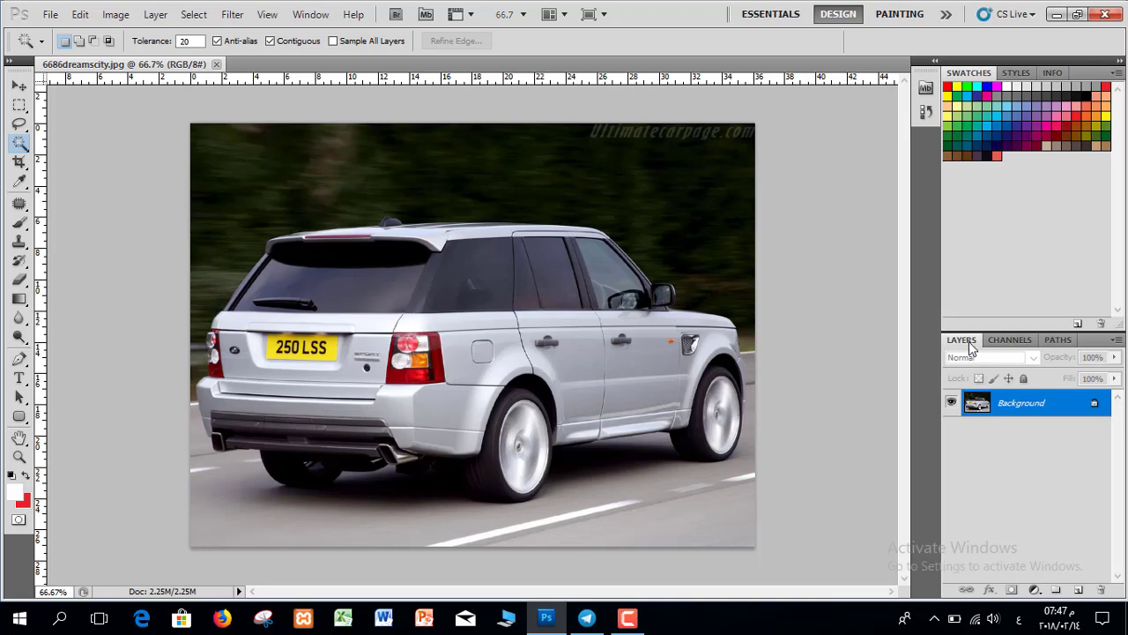
- Unlock the Background of the car photo by converting it to a normal layer named Layer 0
left_click(318, 16)
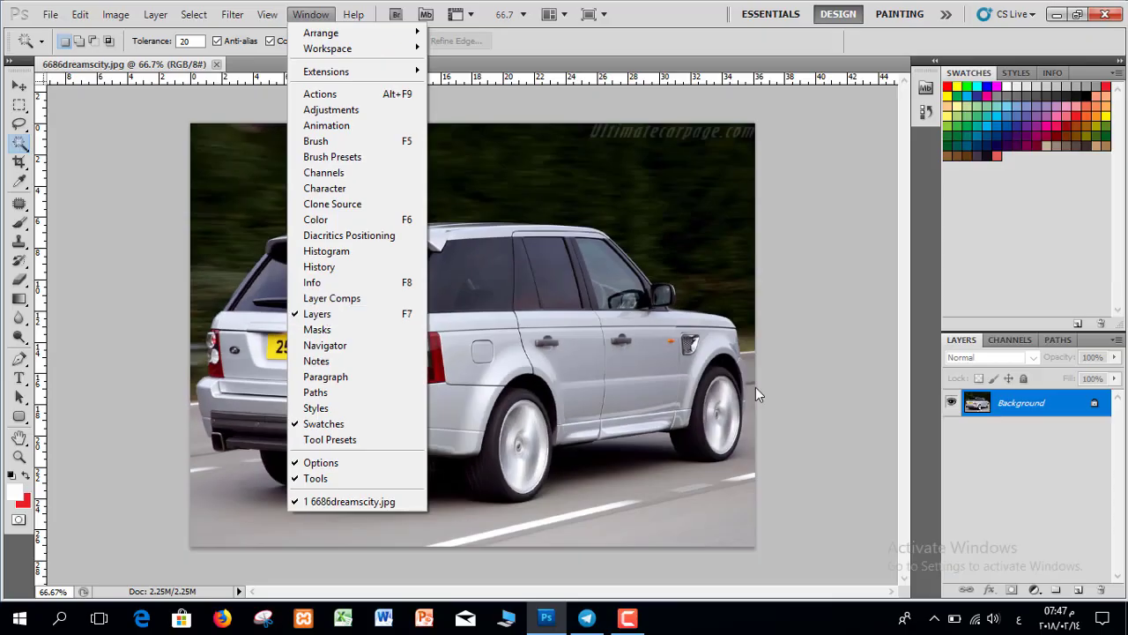
left_click(1068, 413)
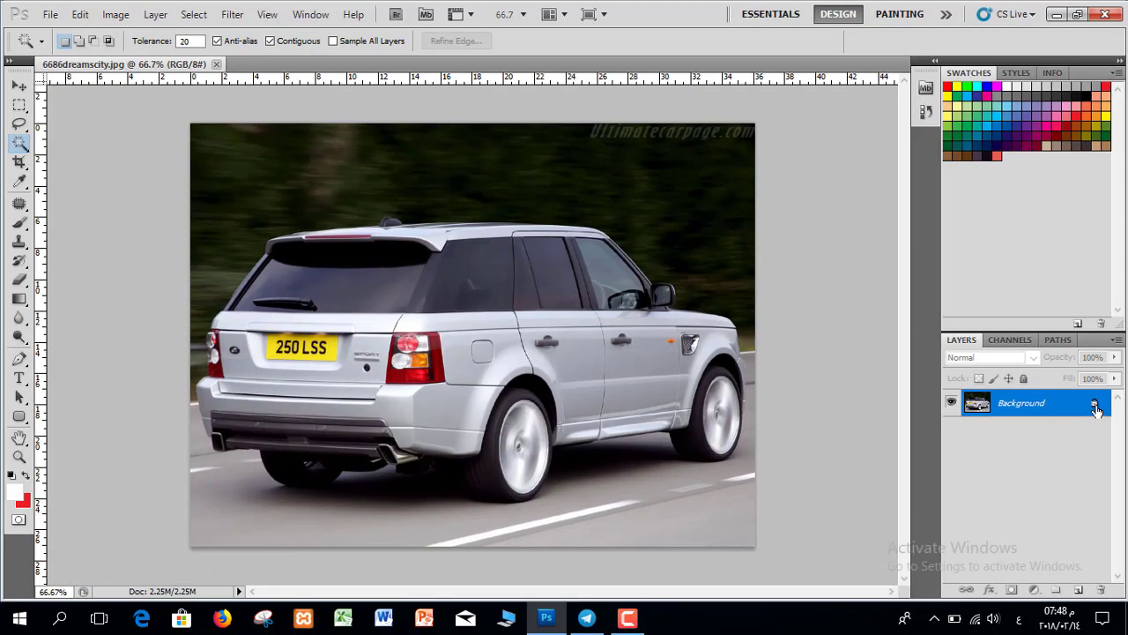
double_click(1096, 410)
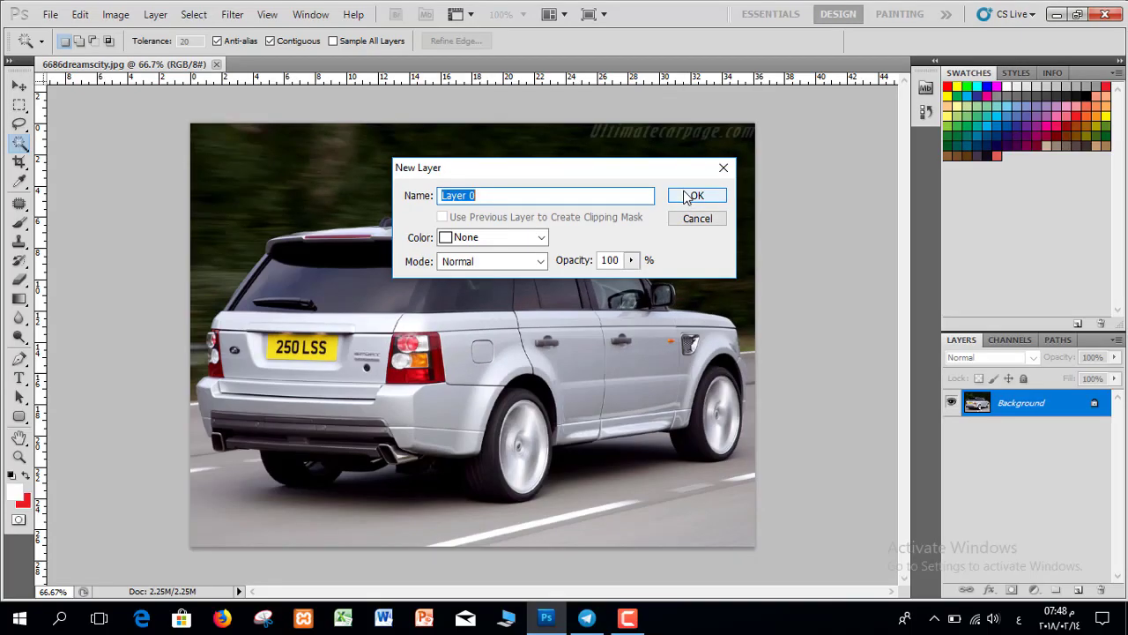
left_click(686, 196)
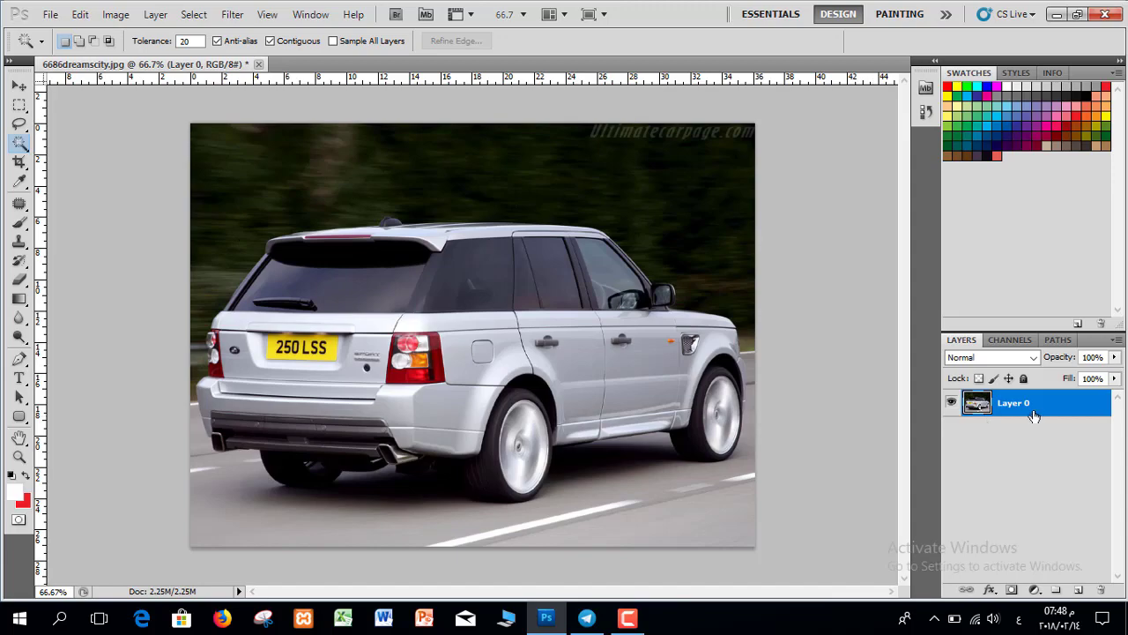
- Shift Layer 0 freely around the canvas with the Move tool, ending up and to the left of its original position
key("v")
left_click_drag(393, 344, 395, 306)
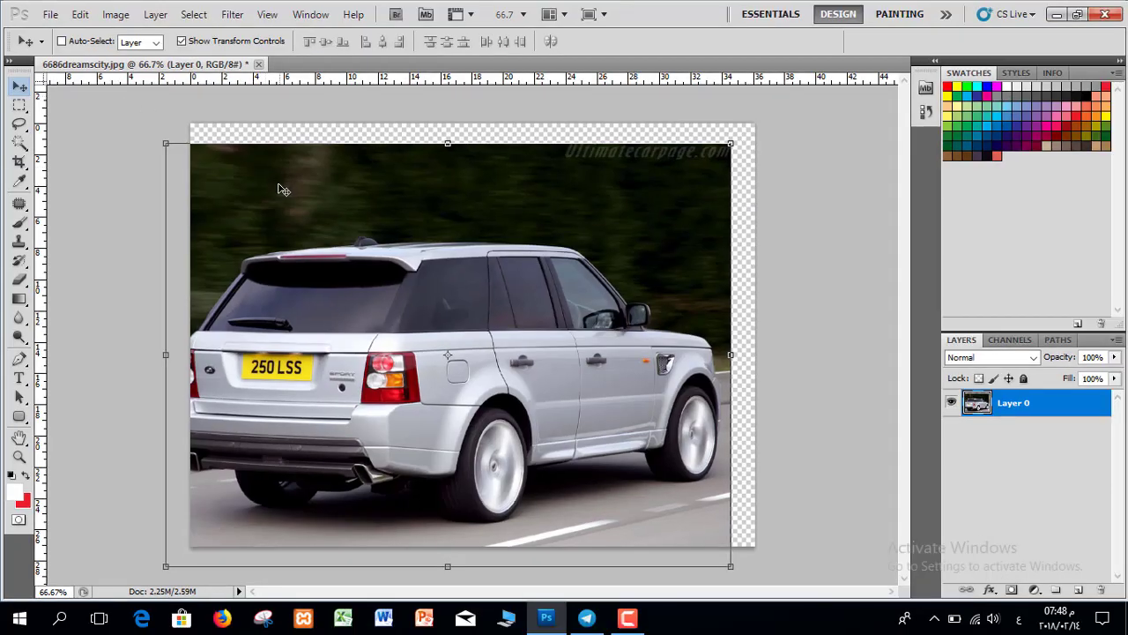
left_click_drag(568, 279, 828, 221)
left_click_drag(413, 155, 283, 95)
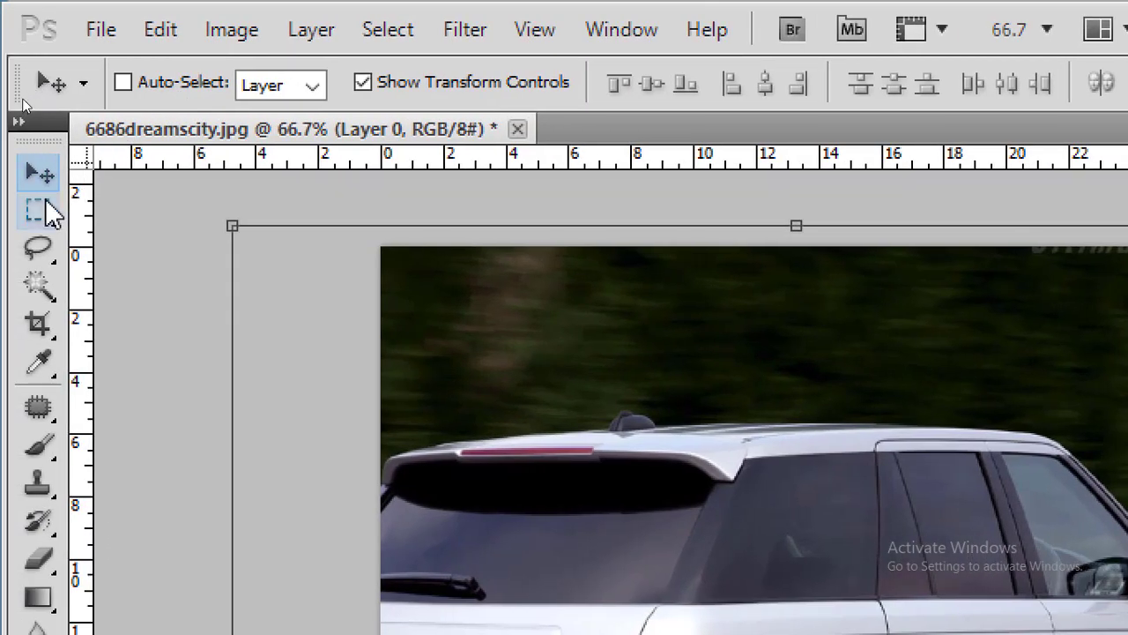
- Examine the option settings of the marquee, lasso, magic wand, crop, eyedropper, patch, brush and clone stamp tools
left_click(45, 201)
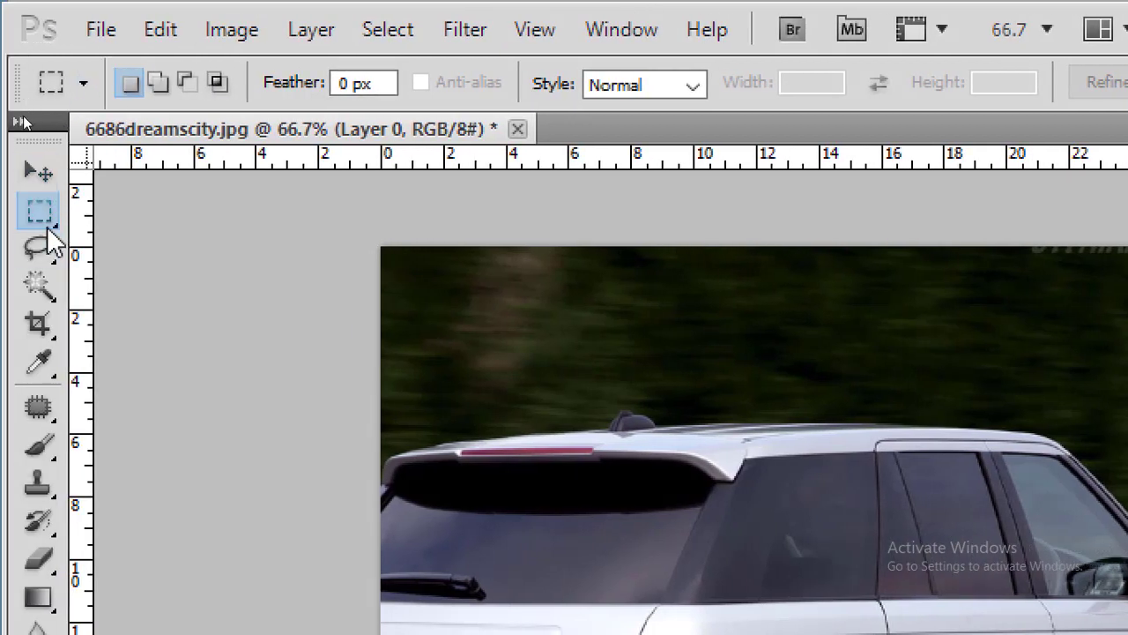
left_click(49, 245)
left_click(44, 287)
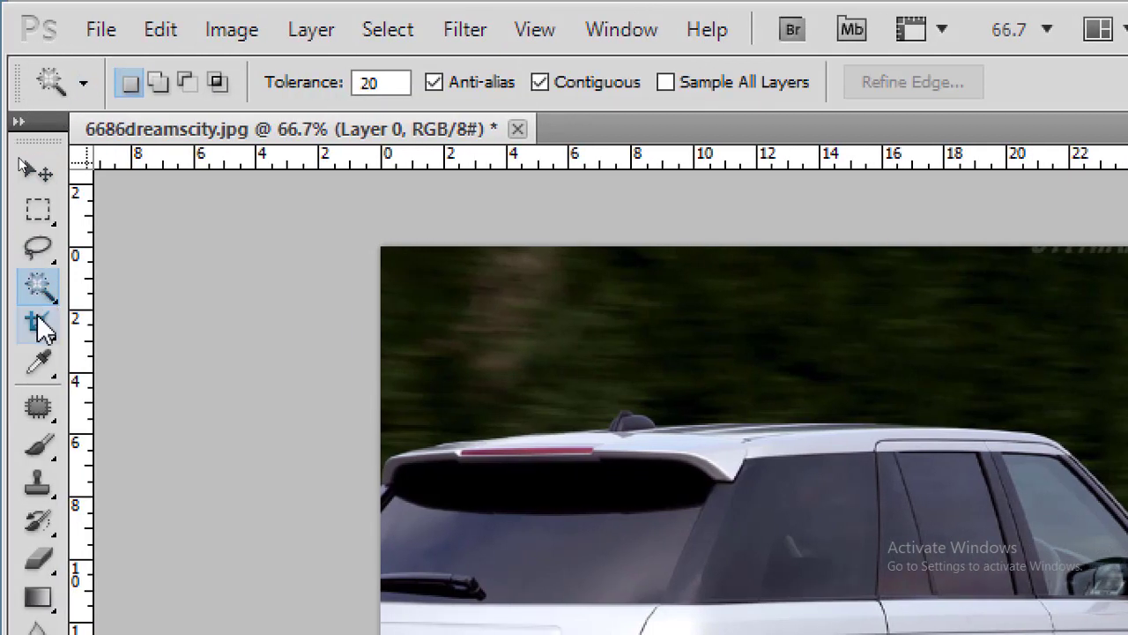
left_click(39, 326)
left_click(40, 360)
left_click(44, 410)
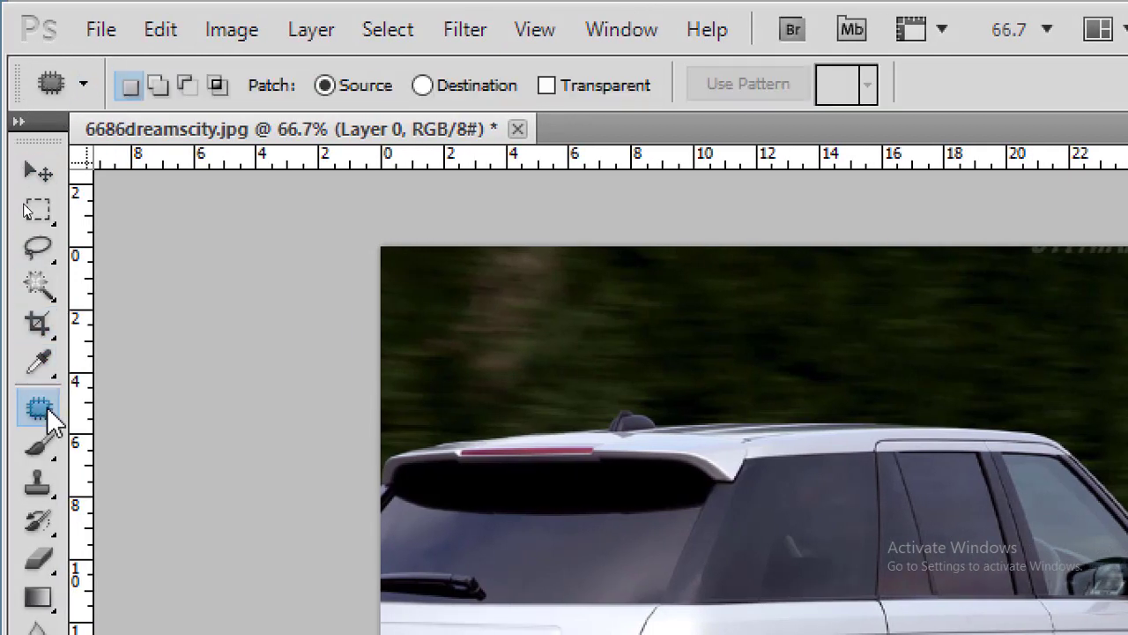
left_click(44, 445)
left_click(44, 487)
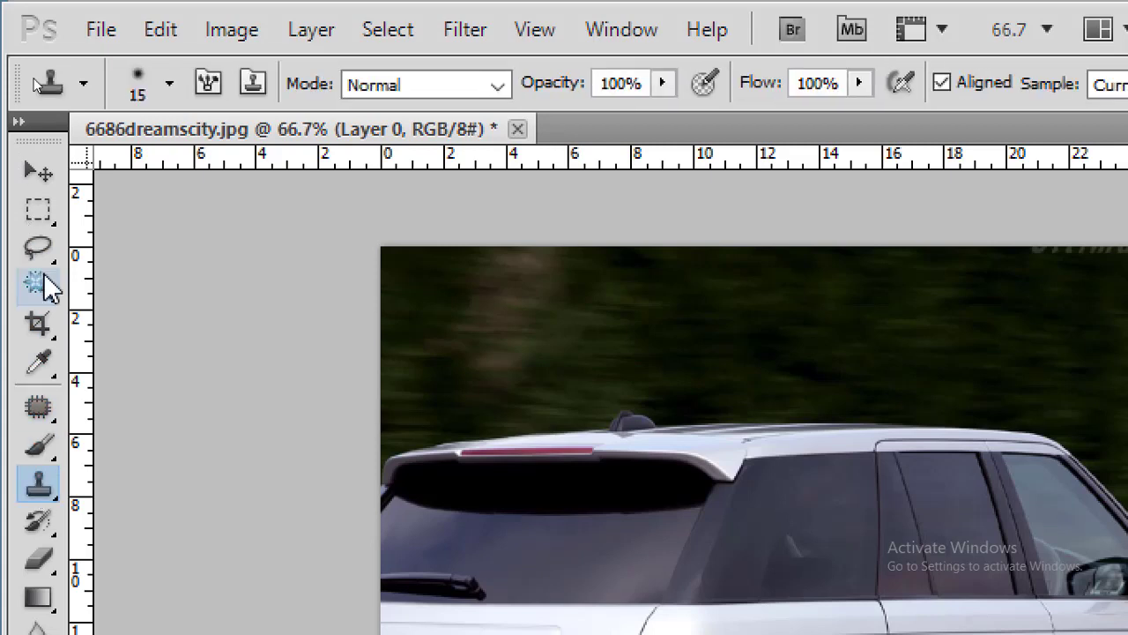
- Move Layer 0 back so that the car photo fills the whole canvas
left_click(38, 175)
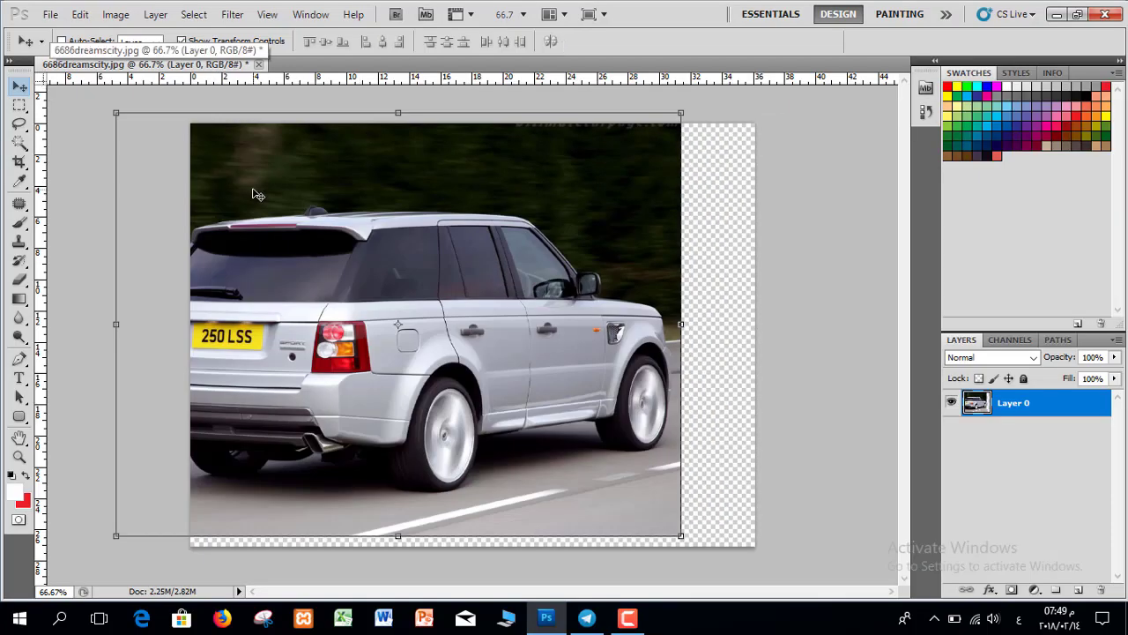
left_click_drag(252, 194, 348, 201)
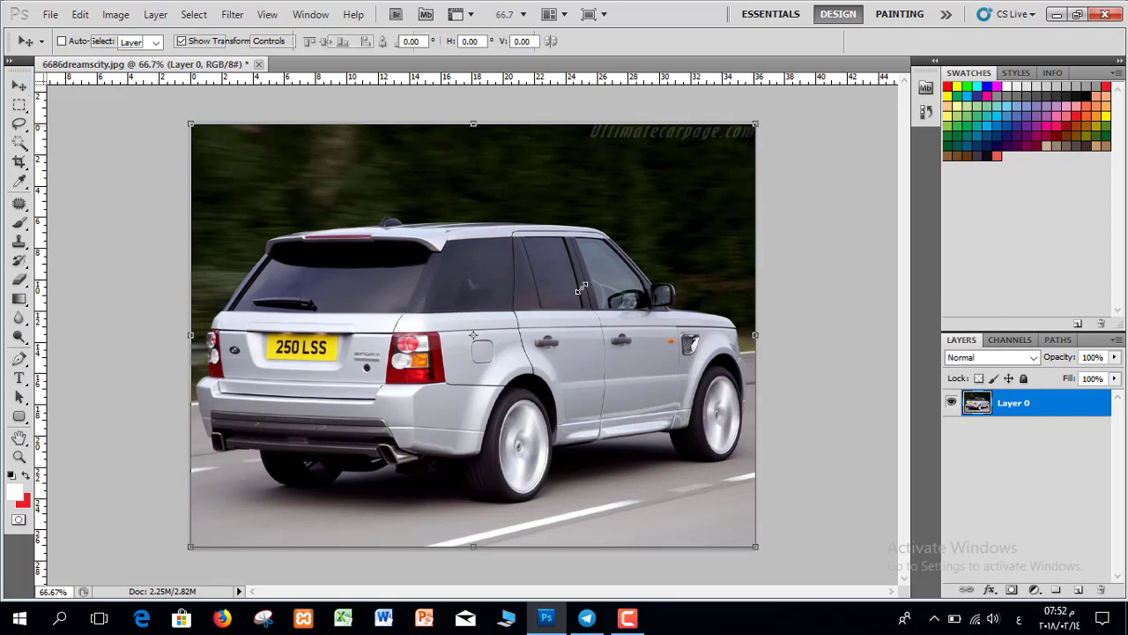
- Scale the car layer down from its corners to about 41% width and 48% height
left_click_drag(755, 124, 584, 205)
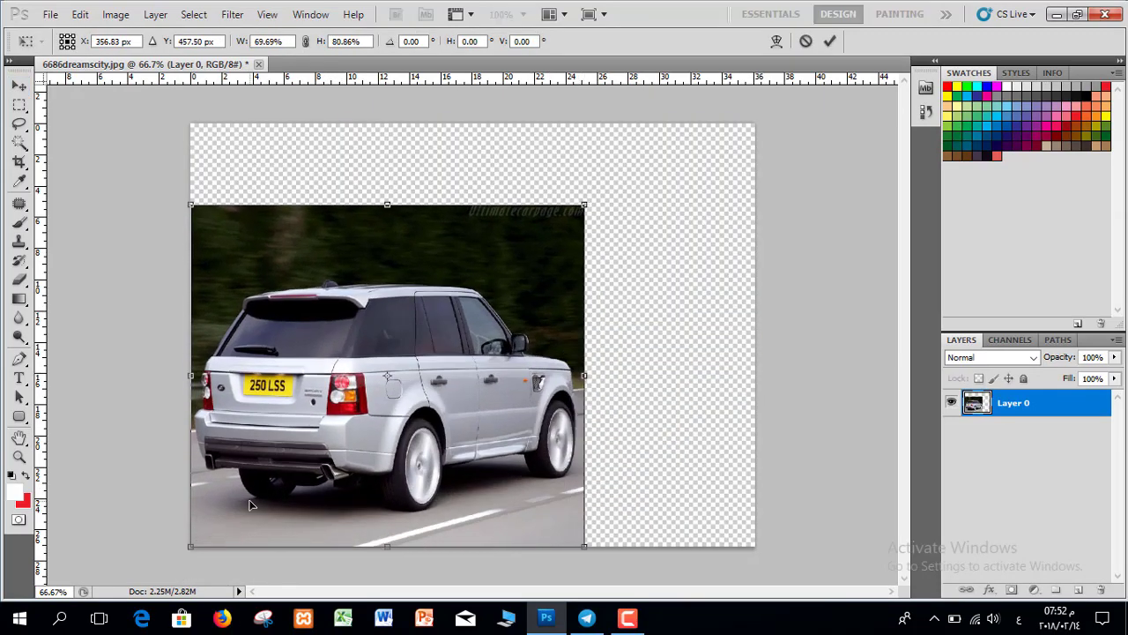
left_click_drag(195, 538, 358, 404)
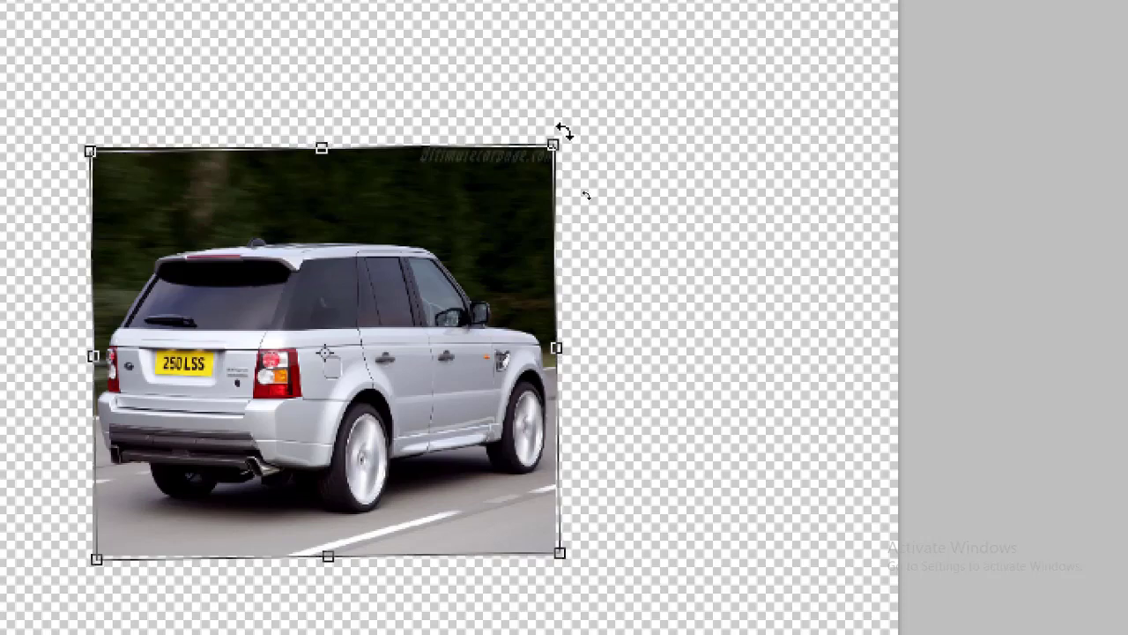
- Rotate the scaled layer to about -22.5°, apply the transform and undo it
left_click_drag(562, 126, 569, 181)
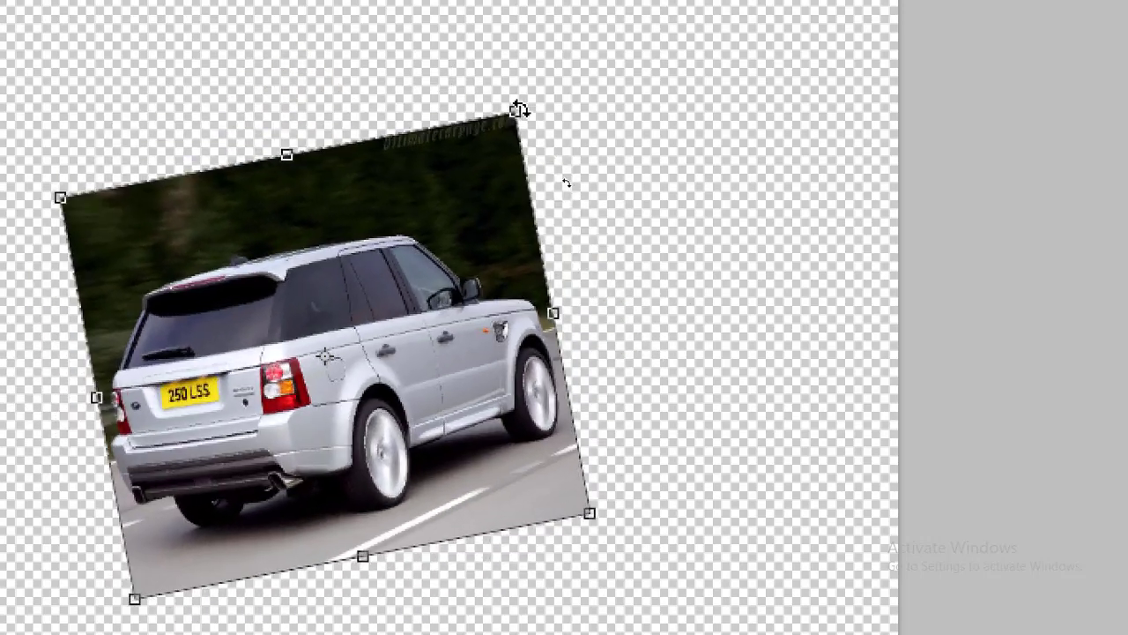
scroll(705, 537, "down", 2)
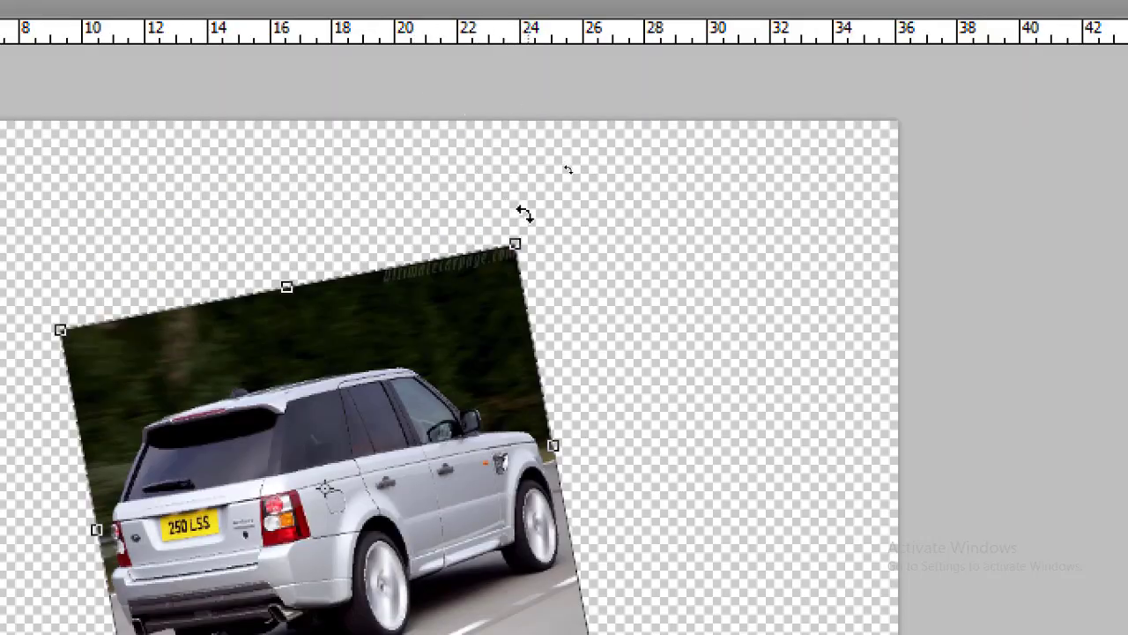
left_click_drag(524, 214, 653, 601)
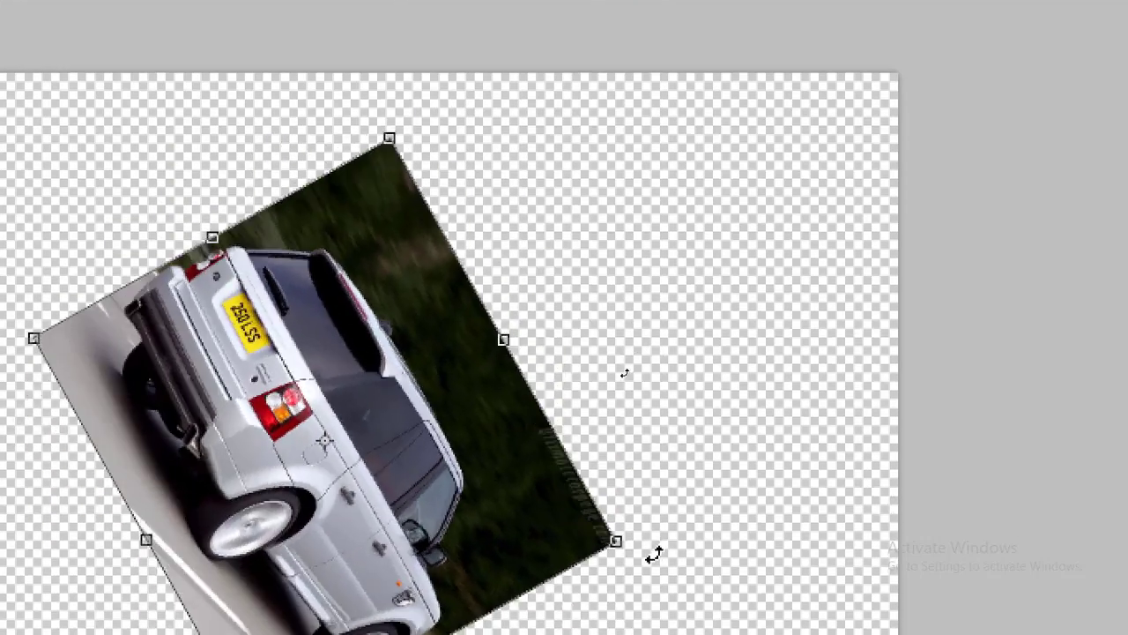
left_click_drag(654, 554, 450, 136)
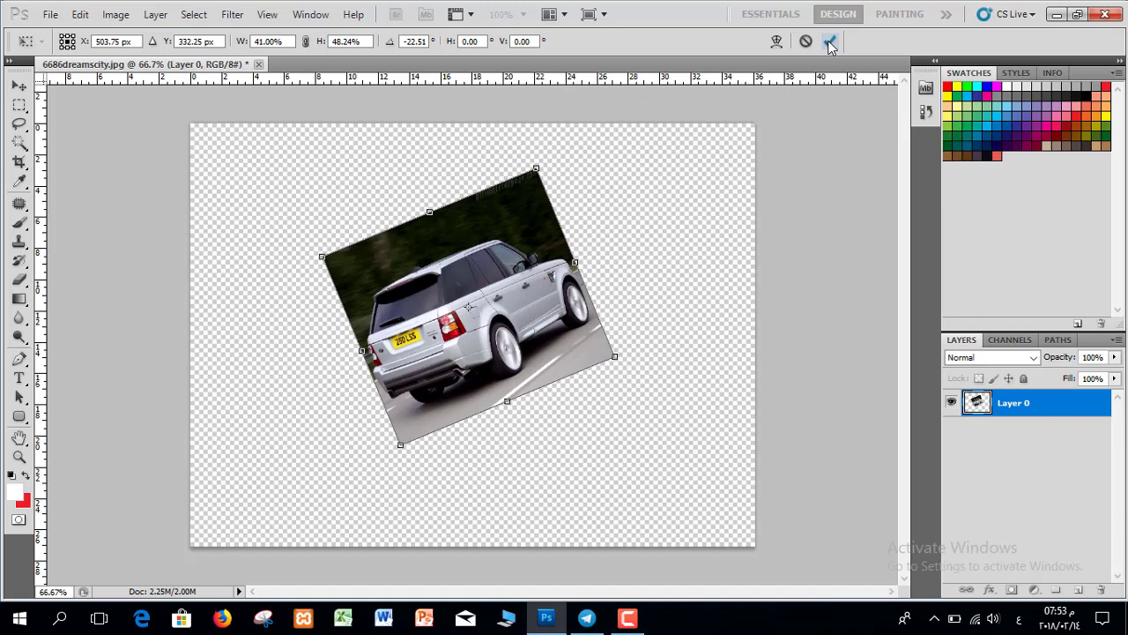
left_click(830, 44)
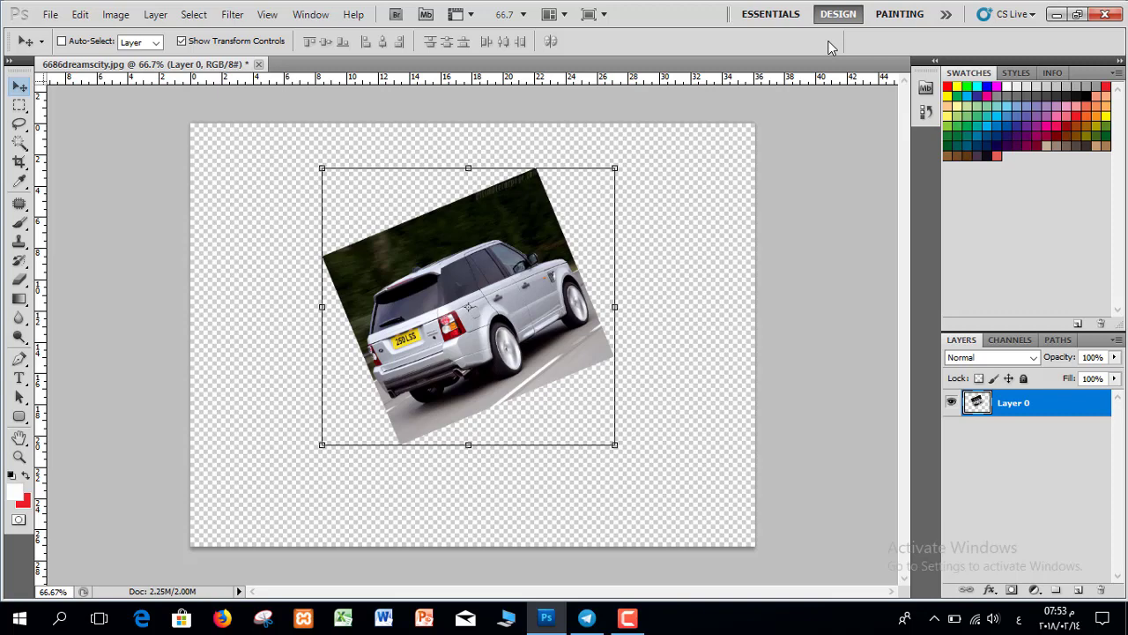
key("ctrl+z")
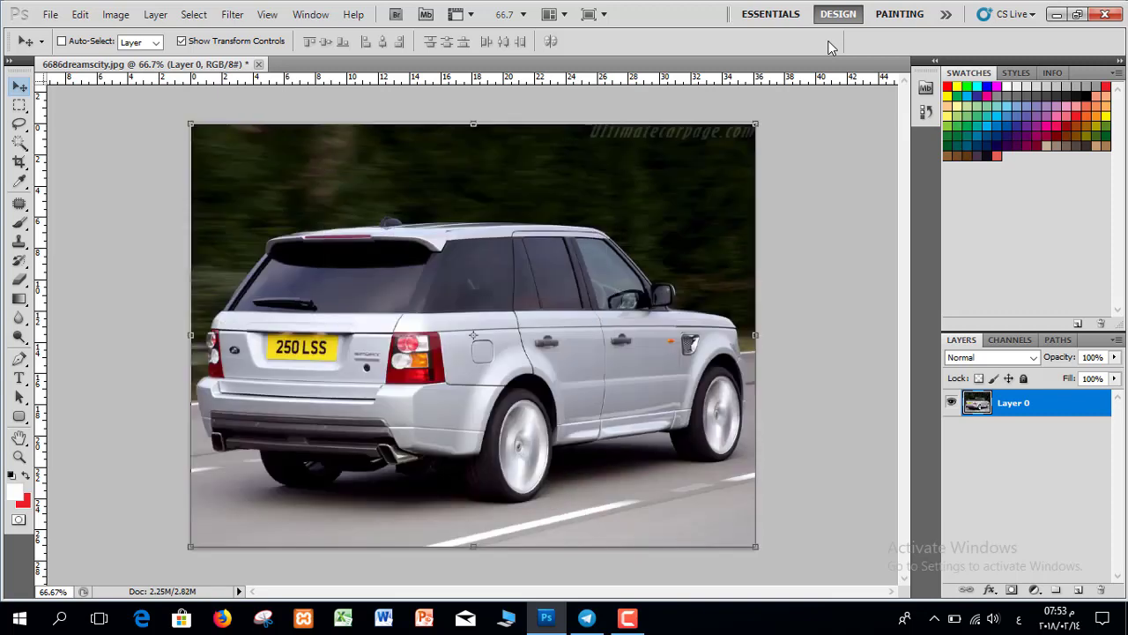
- Try shrinking the car layer to about 52% by 54% with a rotation of about -18.3°, and cancel the transform
left_click_drag(756, 123, 573, 175)
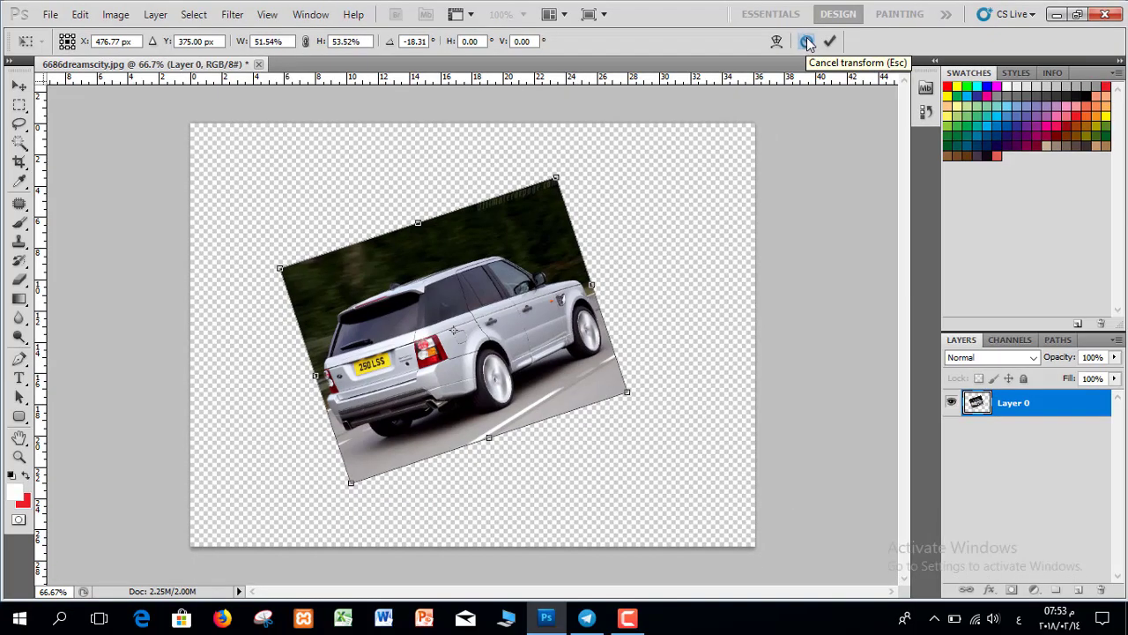
left_click(804, 83)
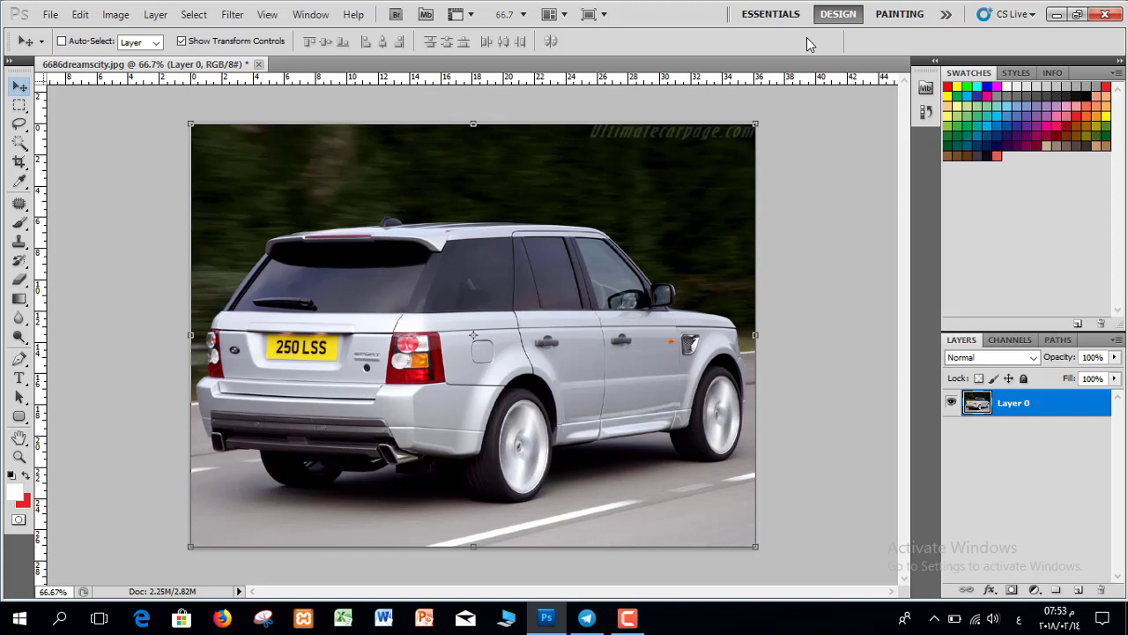
- Shift the car layer toward the canvas's upper right and back down toward its lower left with the Move tool
left_click_drag(340, 176, 368, 132)
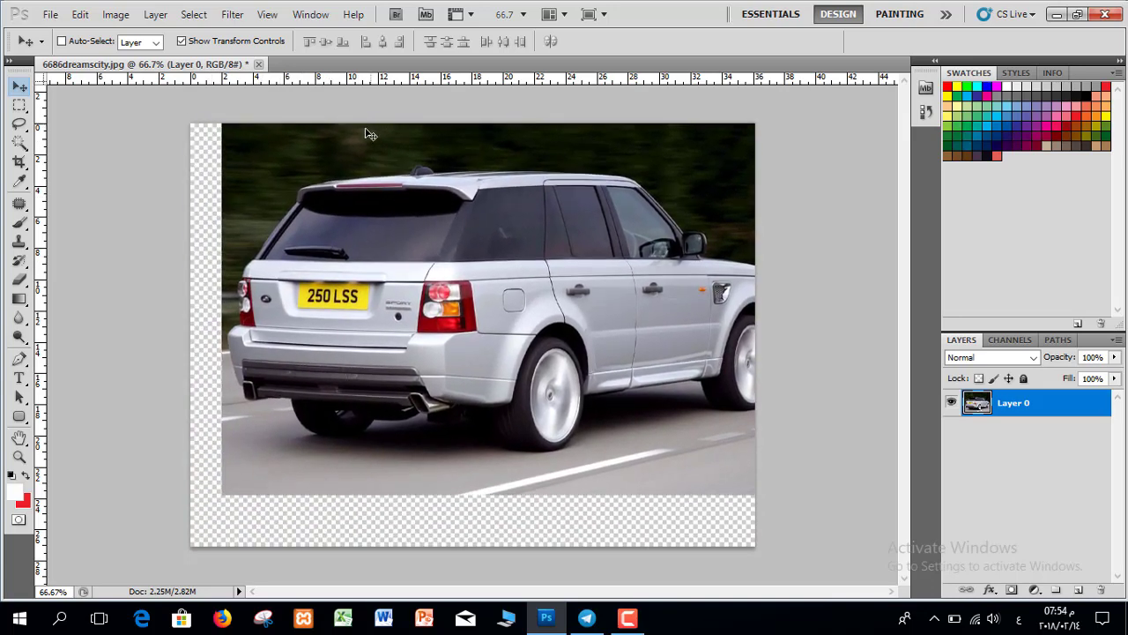
left_click_drag(358, 322, 316, 365)
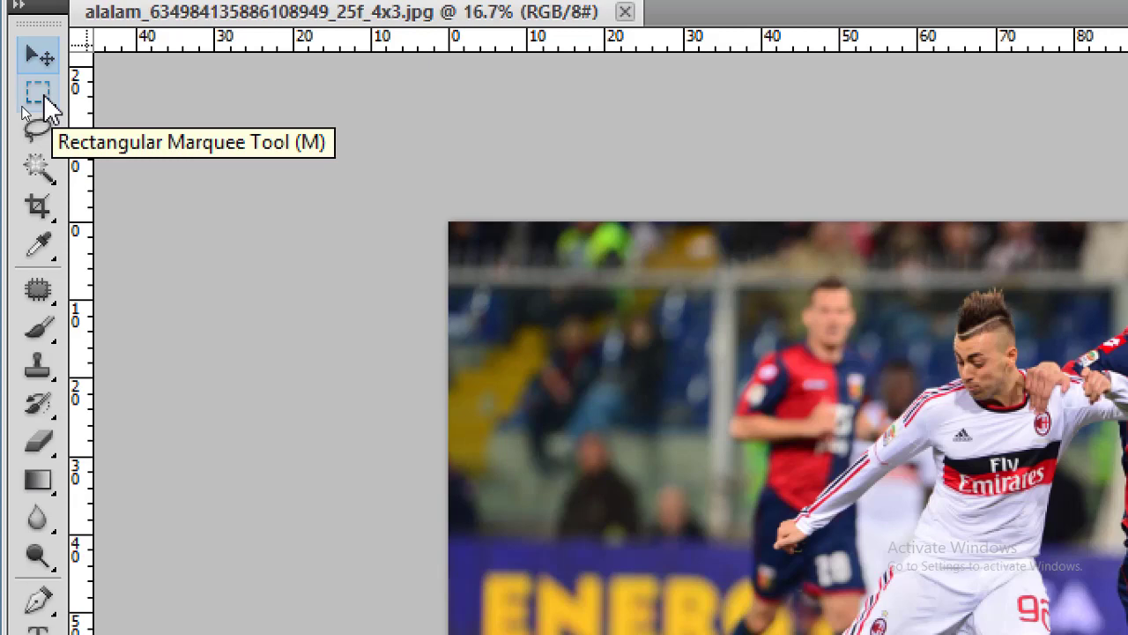
- Choose the Rectangular Marquee tool from the marquee variants for use on the football photo
left_click(51, 90)
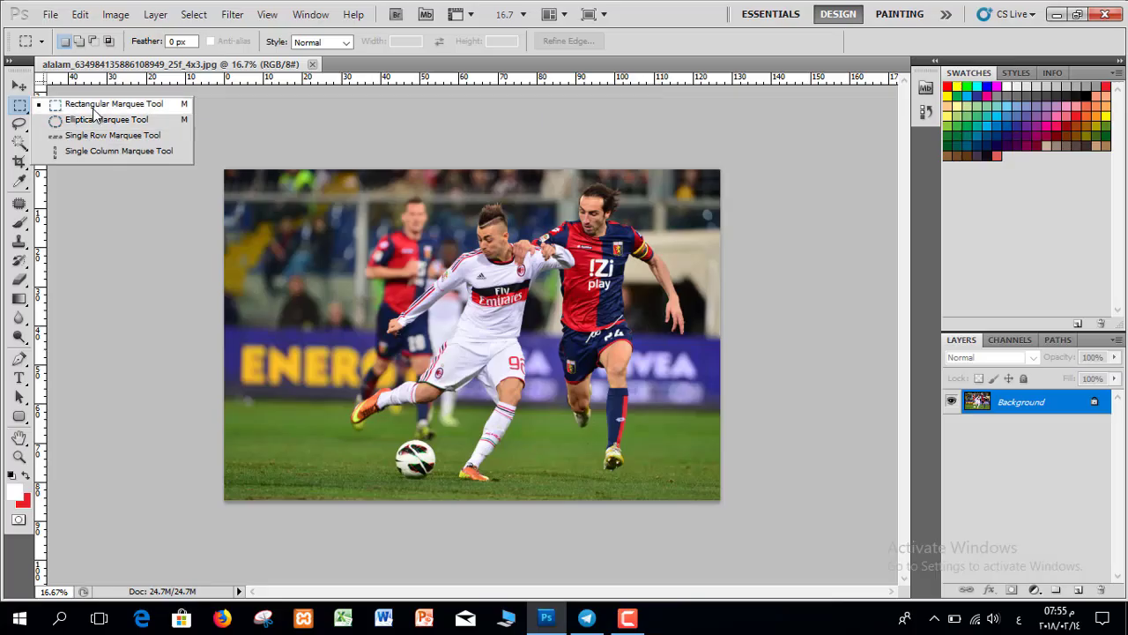
left_click(175, 182)
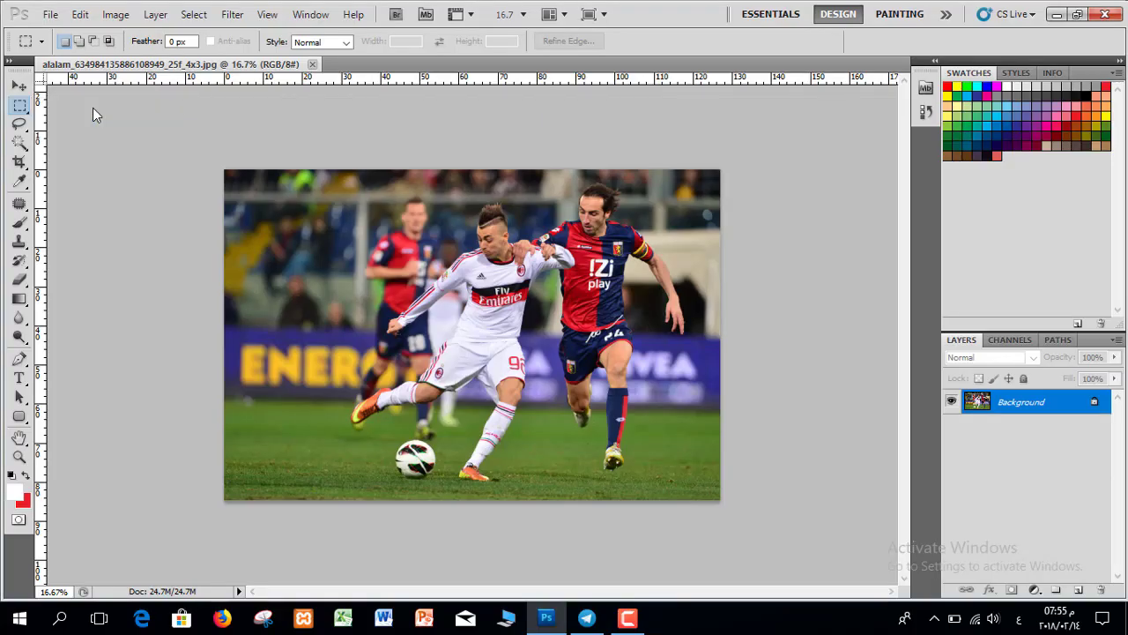
right_click(20, 106)
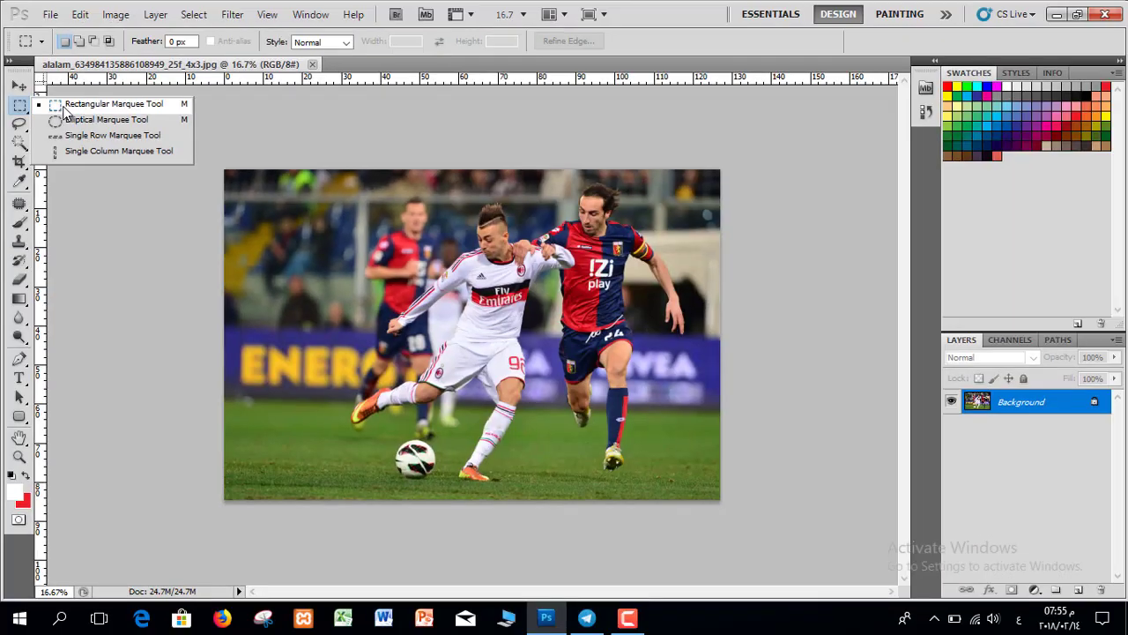
left_click(64, 105)
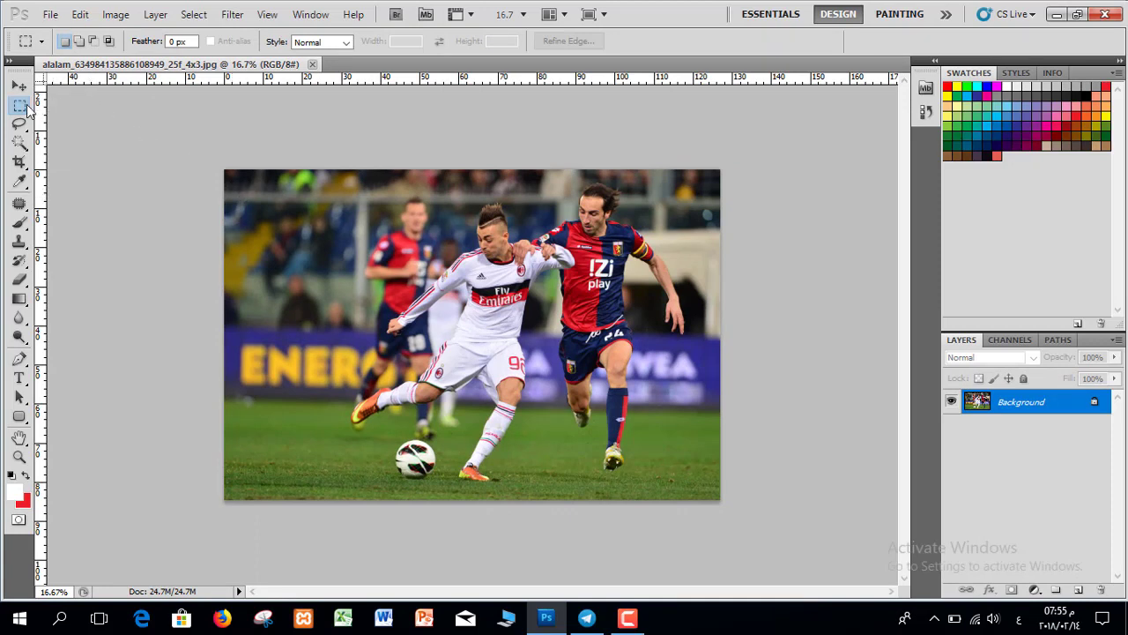
- Select a rectangle of the blurred crowd in the photo's upper-left area with the Rectangular Marquee tool and shift the selection outline slightly
left_click(26, 107)
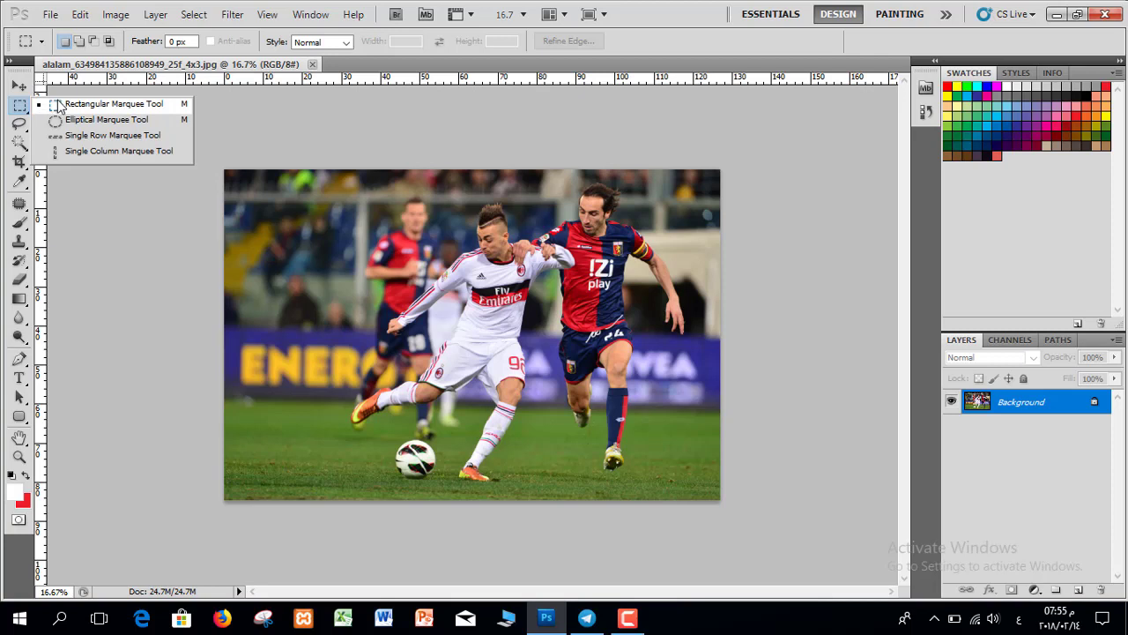
left_click(100, 106)
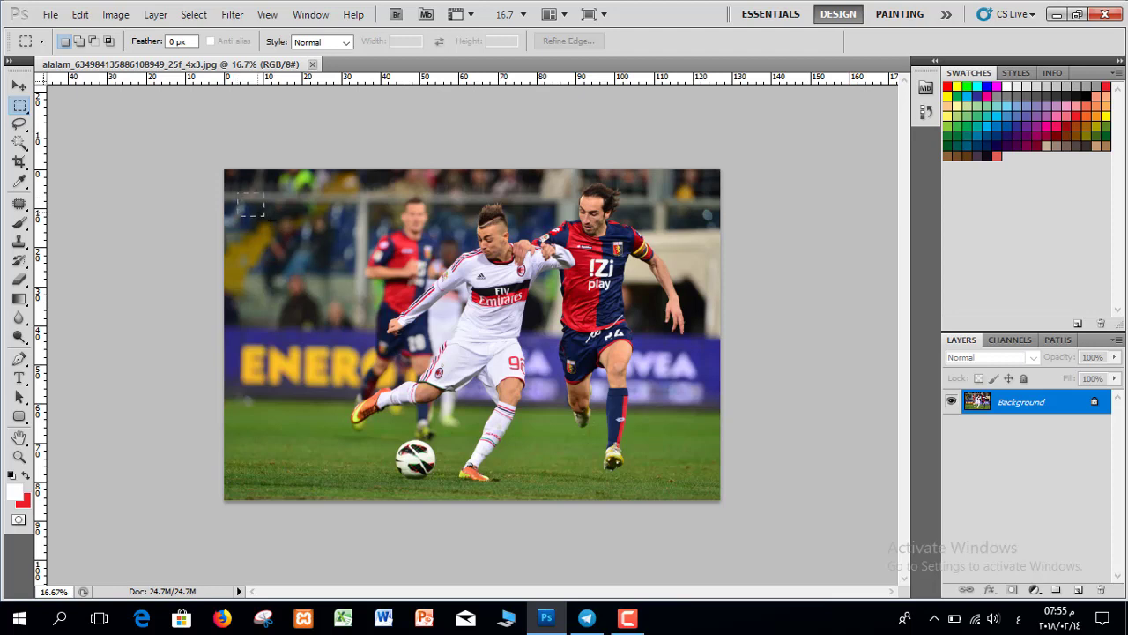
left_click_drag(292, 235, 340, 274)
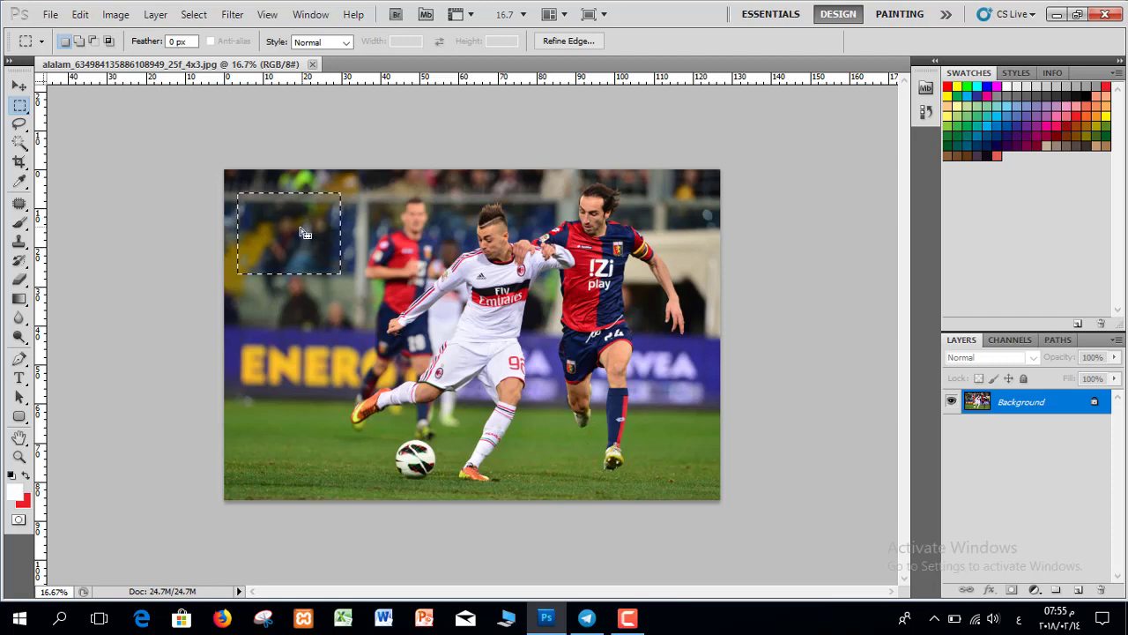
mouse_move(300, 232)
left_mouse_down()
mouse_move(349, 251)
mouse_move(299, 228)
left_mouse_up()
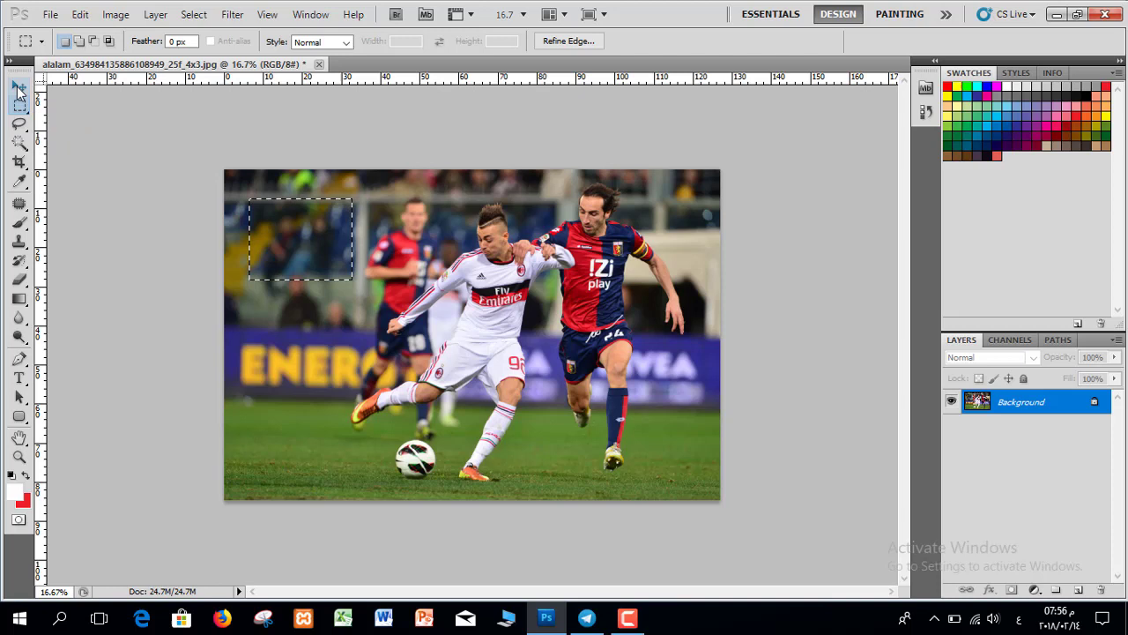
- Try moving the selected crowd area down on the locked Background layer, and undo the move
left_click(19, 88)
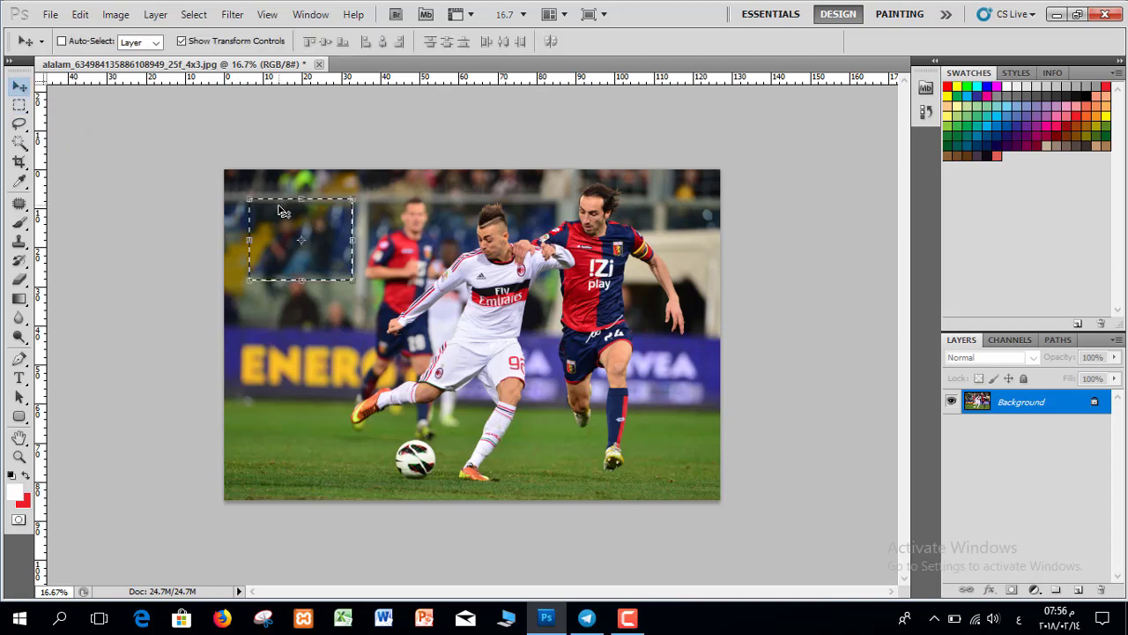
left_click_drag(281, 211, 265, 309)
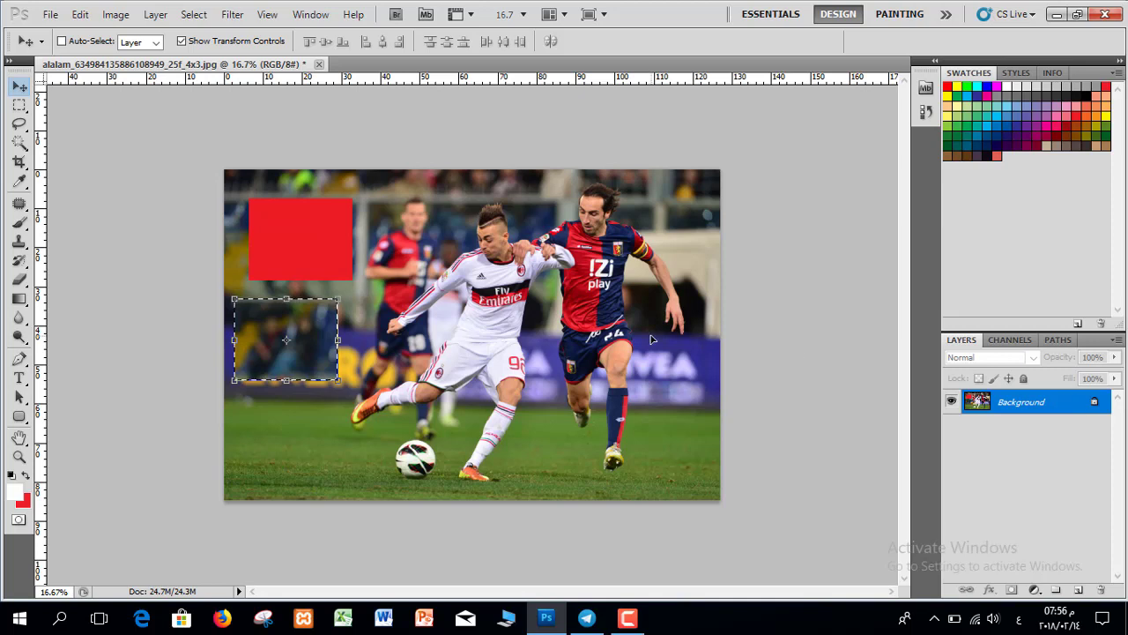
key("ctrl+alt+z")
key("ctrl+alt+z")
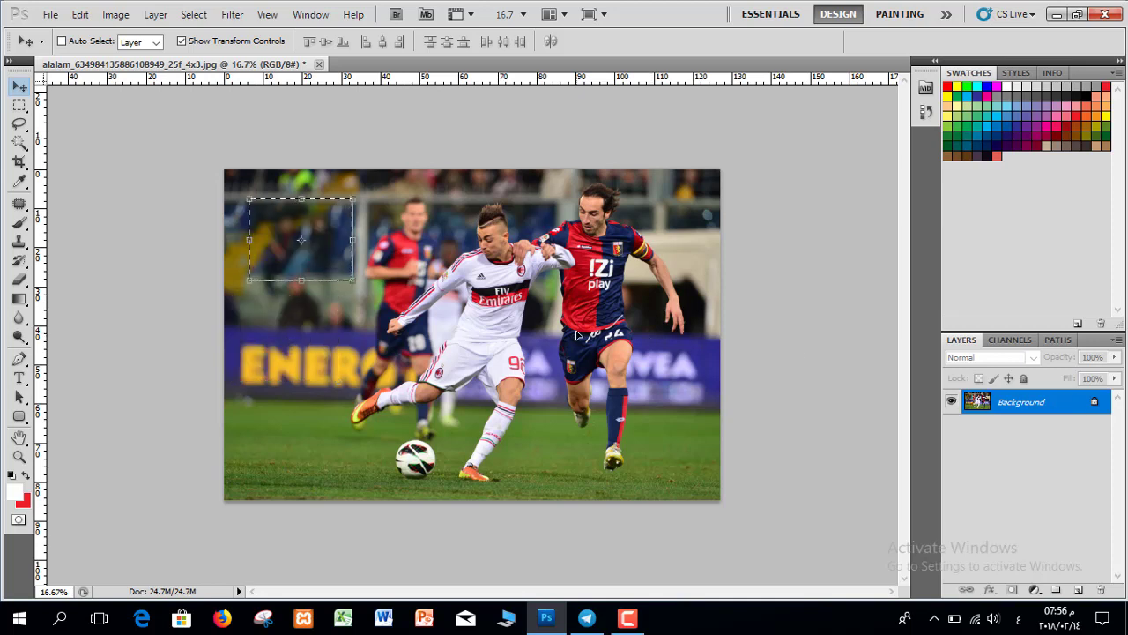
- Convert the Background into an editable layer named Layer 0 and move the selected crowd patch down below its original place
double_click(1094, 404)
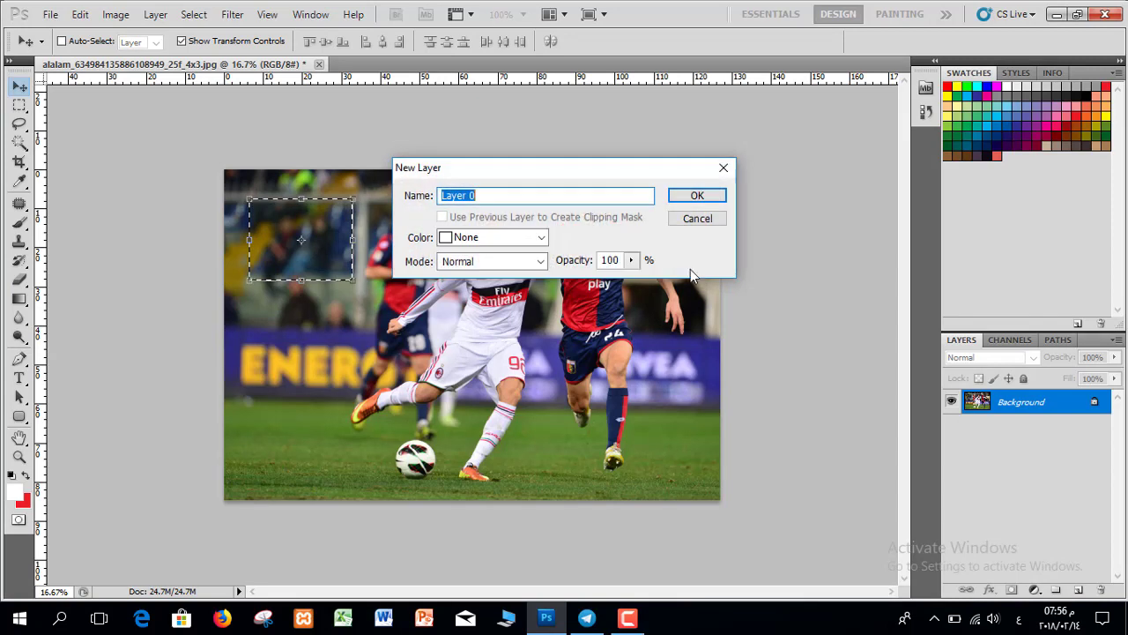
left_click(692, 203)
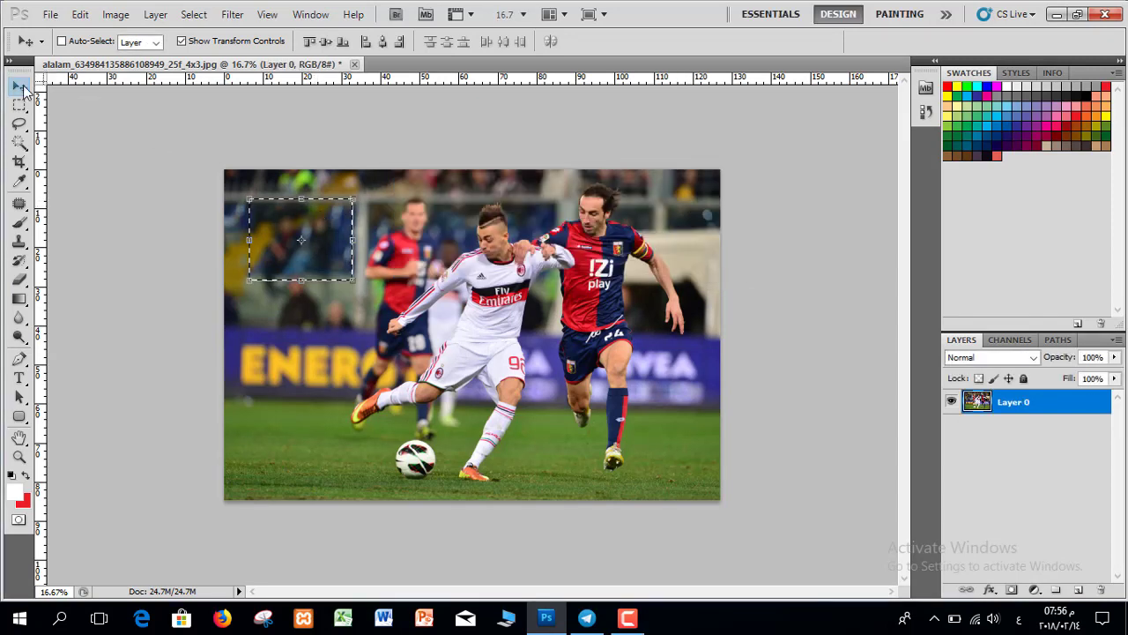
left_click_drag(352, 227, 366, 343)
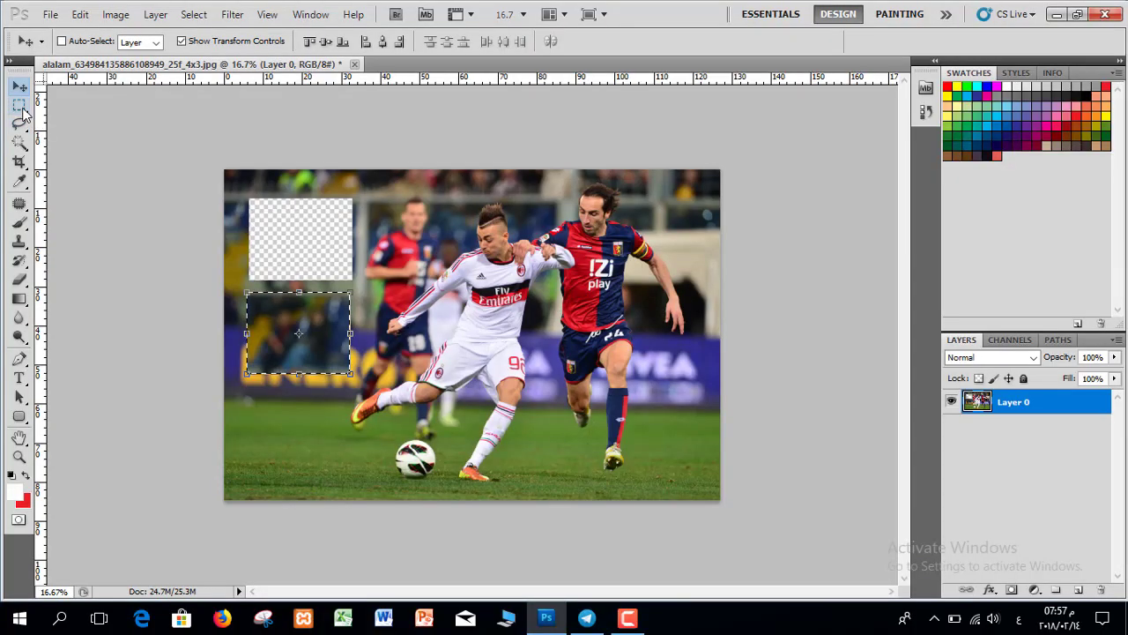
- Select the head and shoulders of the player at the photo's right with a rectangular marquee and move them into the transparent upper-left gap
left_click(19, 104)
left_click(70, 108)
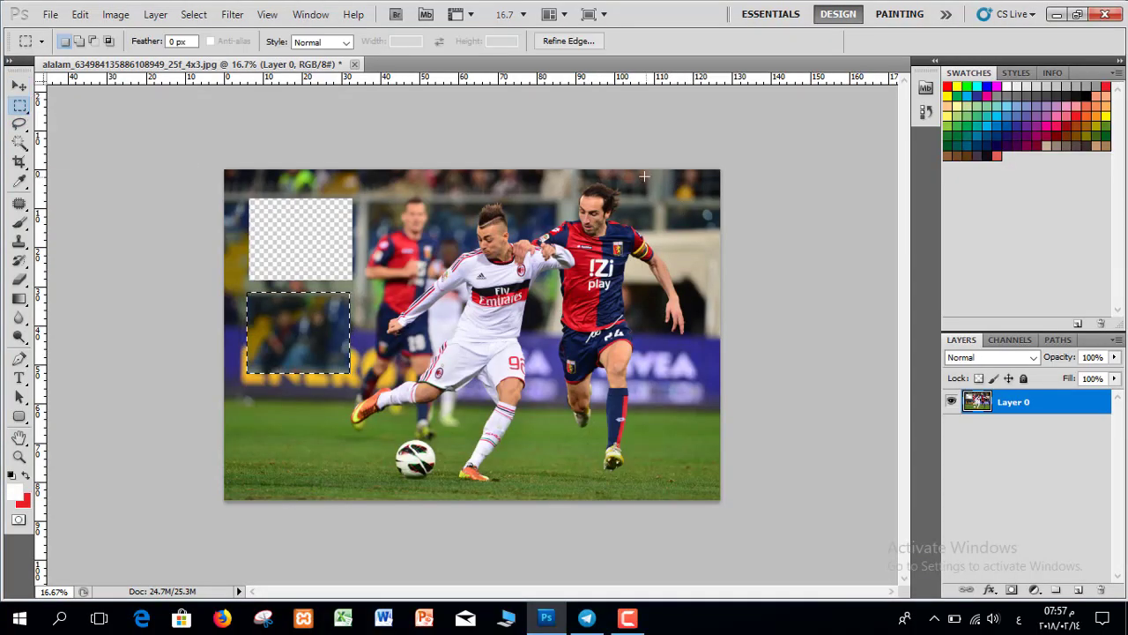
left_click_drag(644, 177, 579, 231)
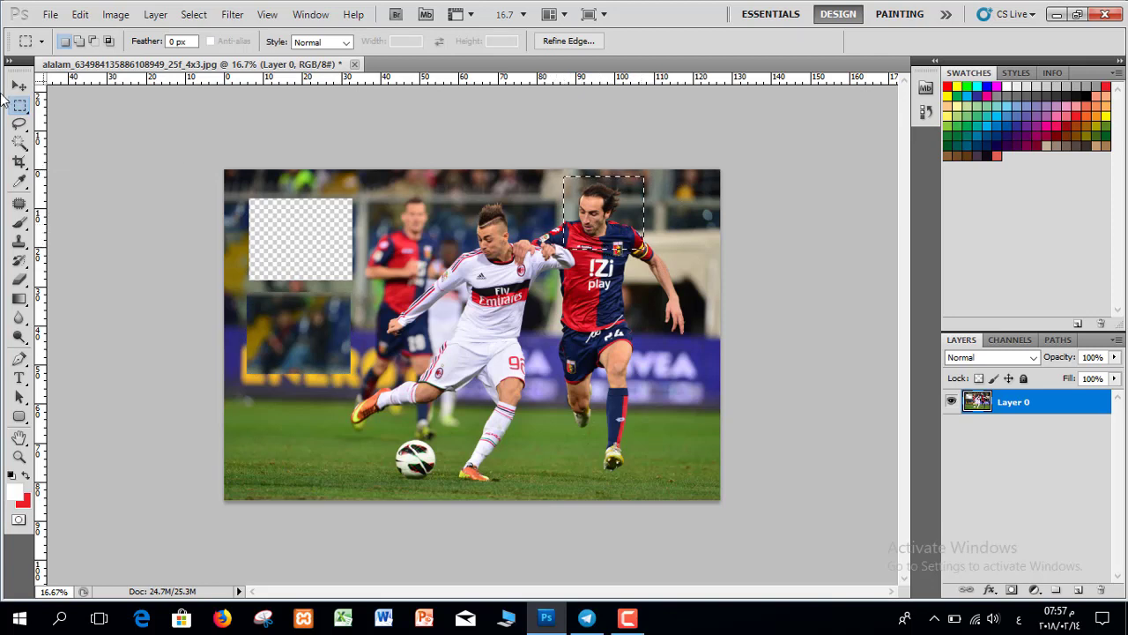
left_click(19, 87)
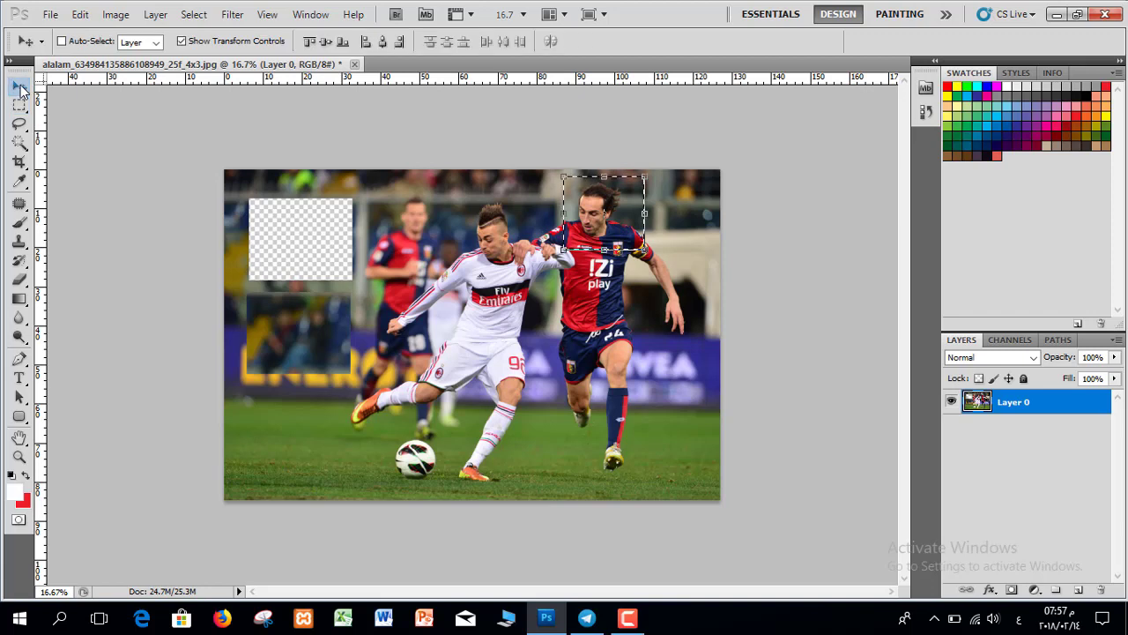
left_click_drag(520, 218, 502, 236)
left_click_drag(516, 301, 238, 202)
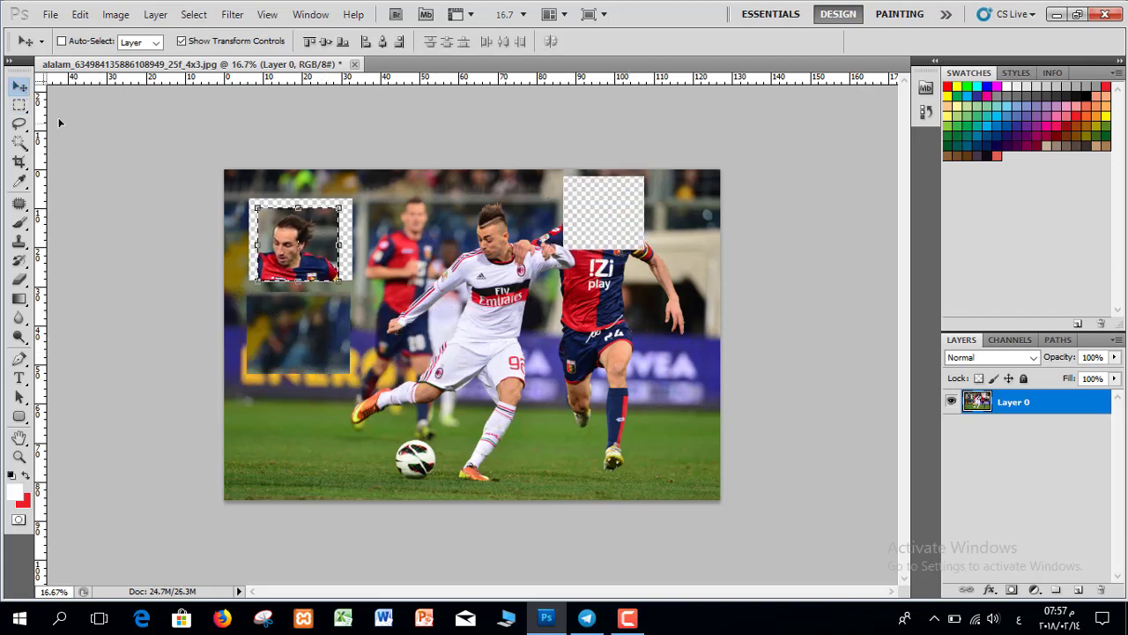
- Select the white-shirted player's head and upper body with a rectangular marquee and move the piece over the headless player's gap
left_click(20, 105)
left_click_drag(449, 191, 493, 250)
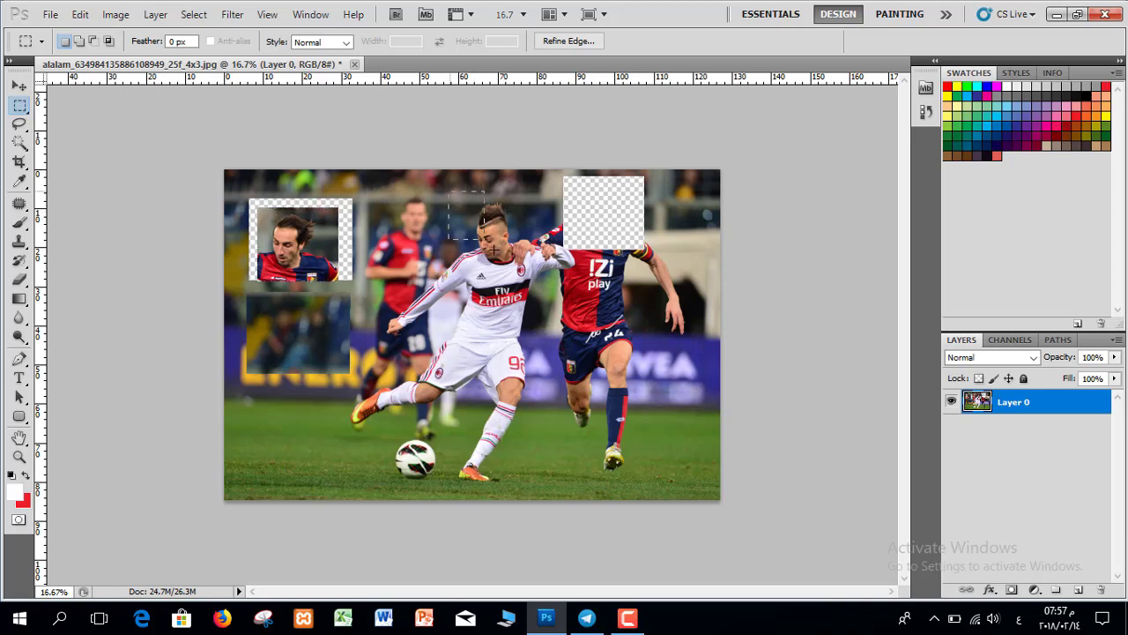
left_click_drag(532, 291, 535, 299)
left_click(20, 86)
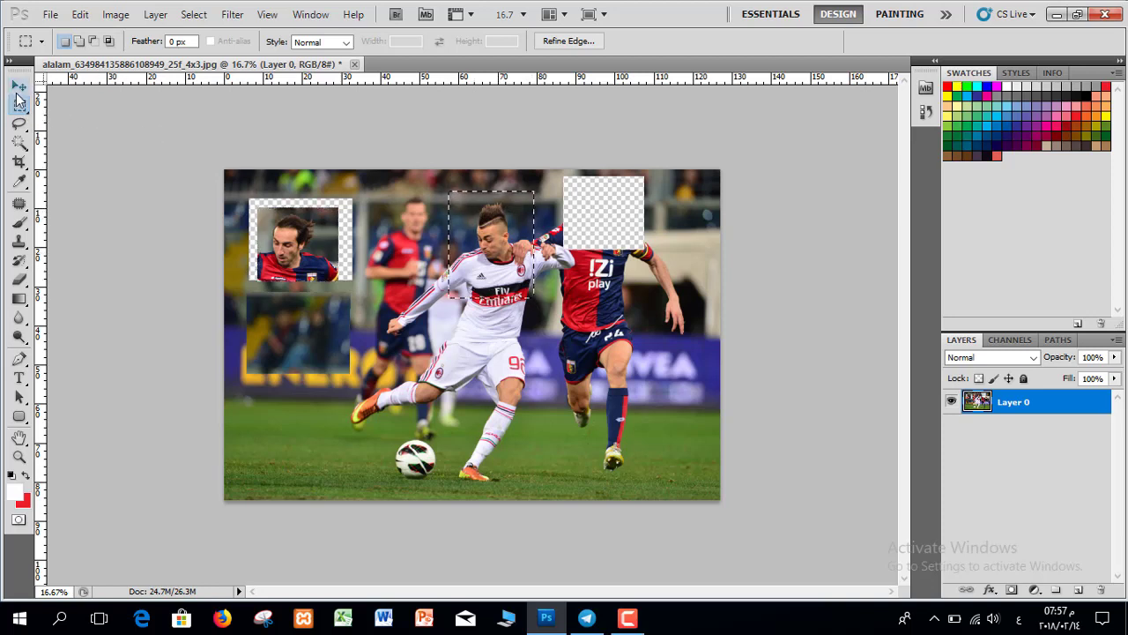
left_click_drag(480, 209, 589, 180)
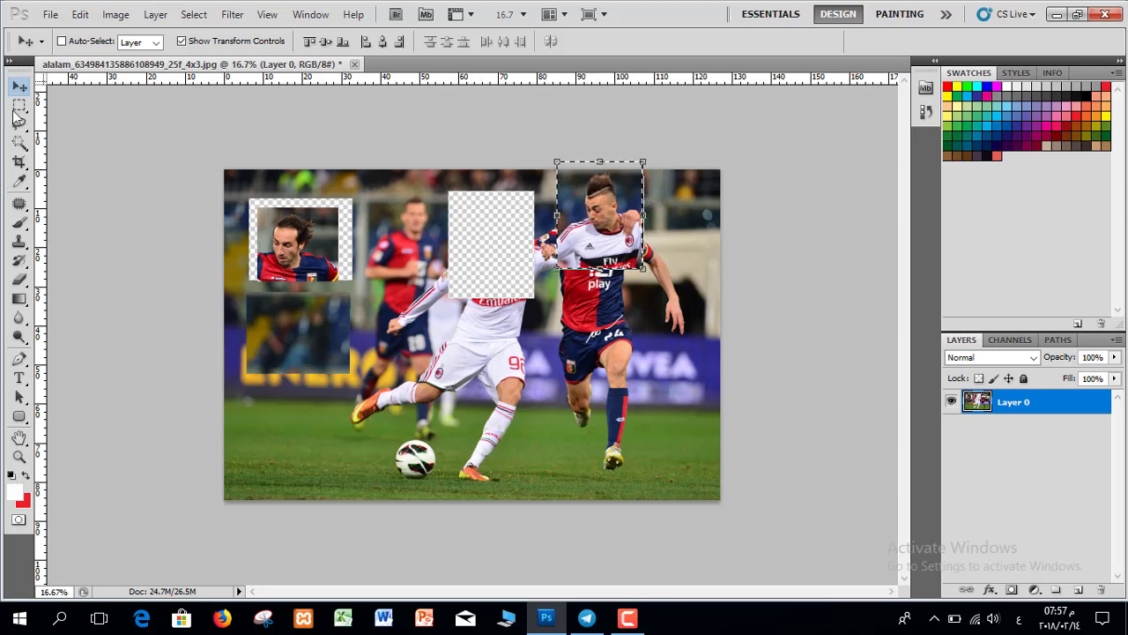
- Select the blurred background player's head and chest, nudging the marquee upward to fit, and move the piece into the central transparent gap
left_click(19, 106)
mouse_move(381, 213)
left_mouse_down()
mouse_move(448, 279)
mouse_move(447, 294)
left_mouse_up()
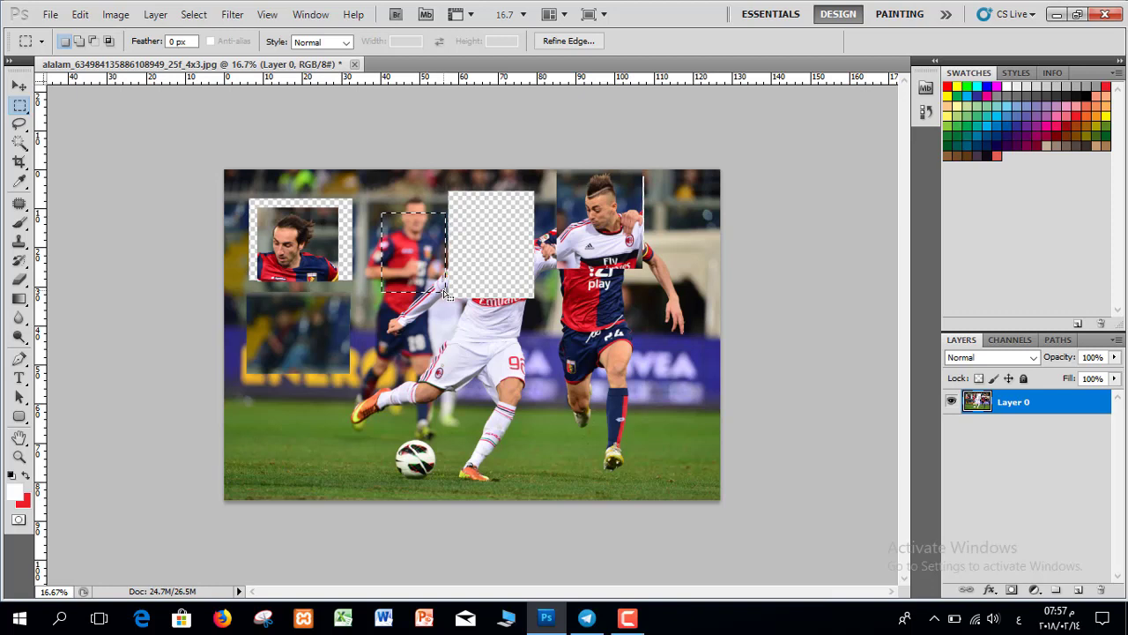
key("shift+Up")
key("shift+Up")
key("shift+Up")
key("shift+Up")
key("shift+Up")
key("shift+Up")
key("shift+Up")
key("shift+Up")
key("shift+Up")
key("shift+Up")
key("shift+Up")
key("shift+Up")
left_click(18, 86)
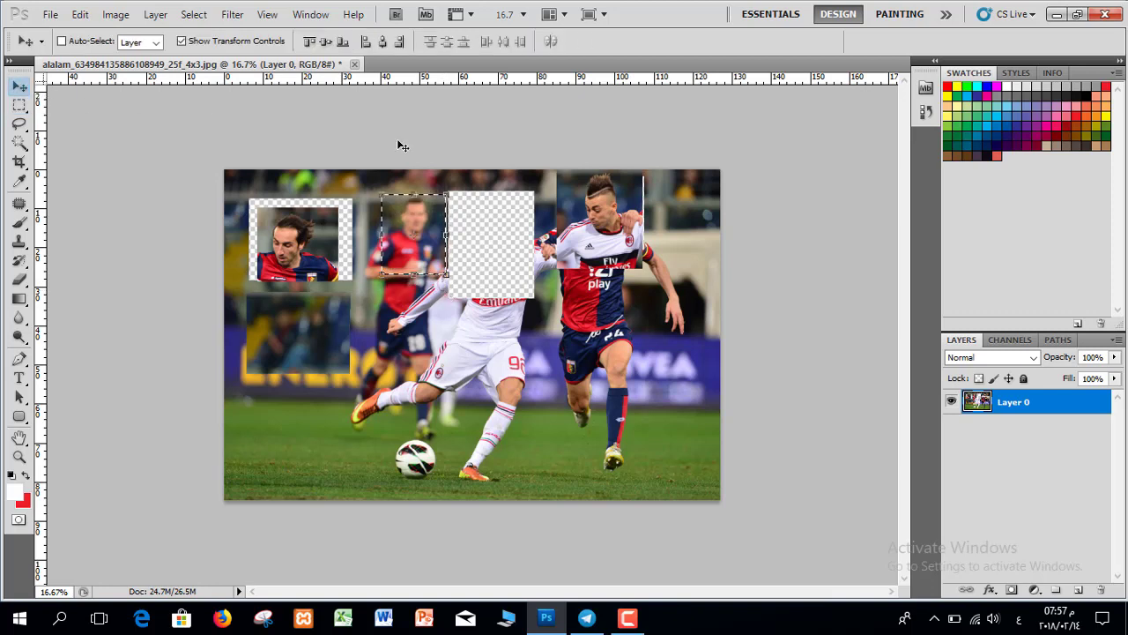
left_click_drag(411, 216, 479, 212)
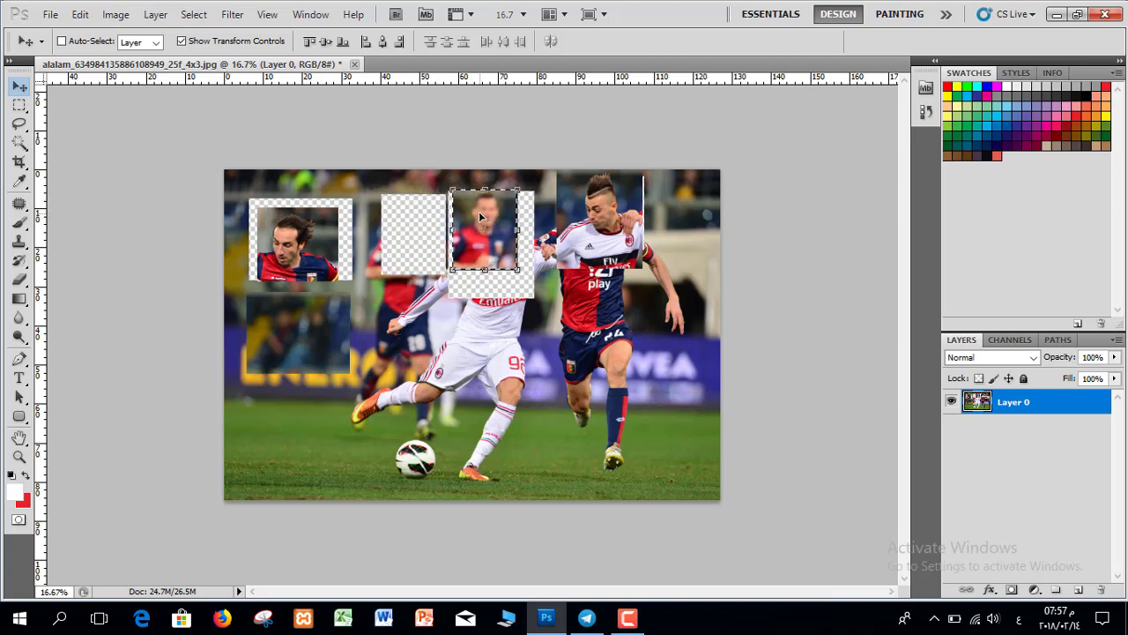
- Scale the moved background player's piece to about 128% width by 134% height to fill the central gap, and deselect it
left_click_drag(514, 277, 519, 274)
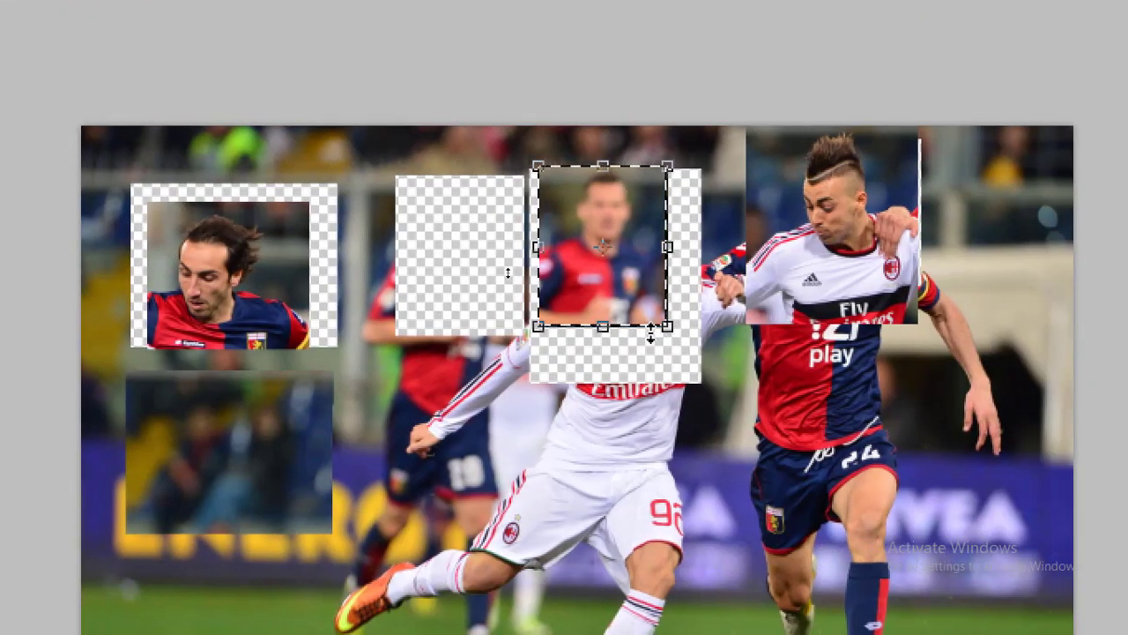
left_click_drag(667, 326, 705, 383)
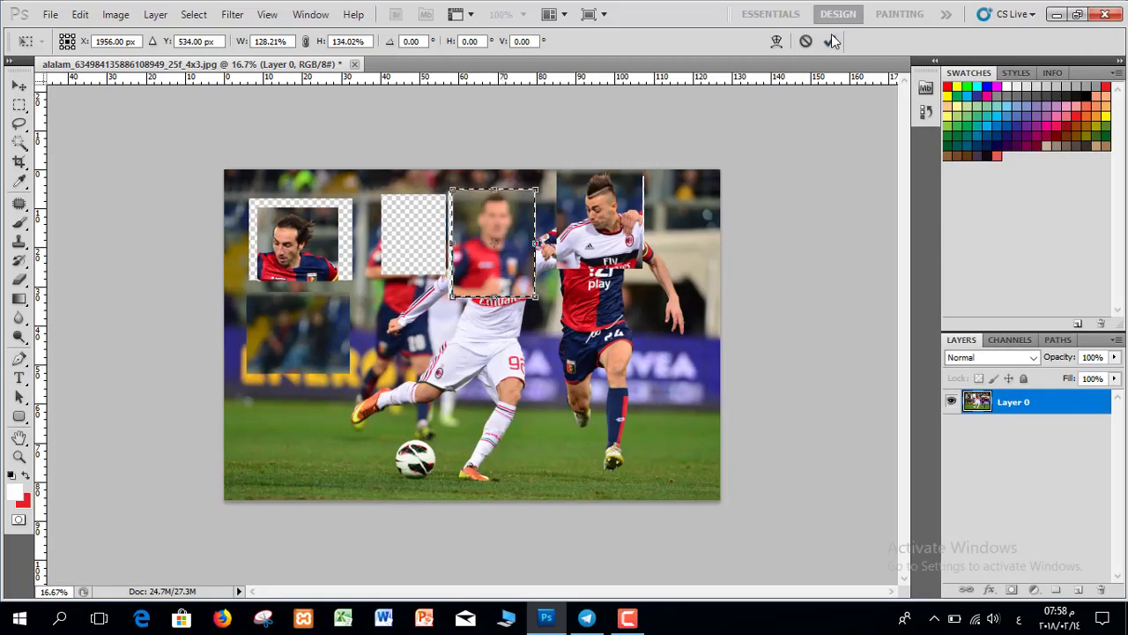
left_click(831, 37)
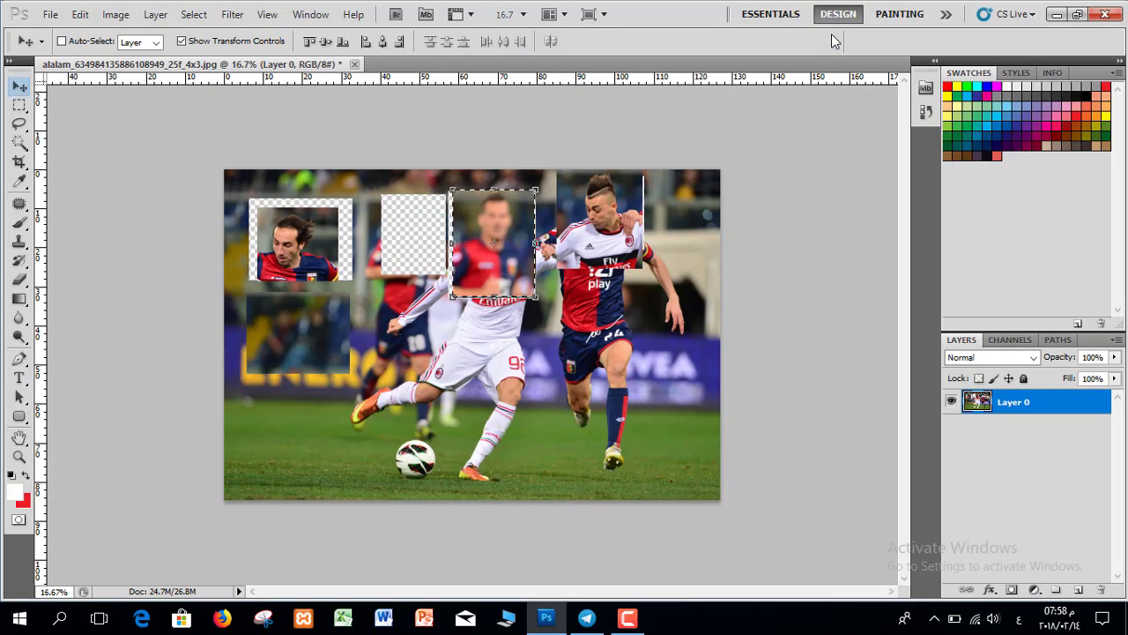
key("ctrl+d")
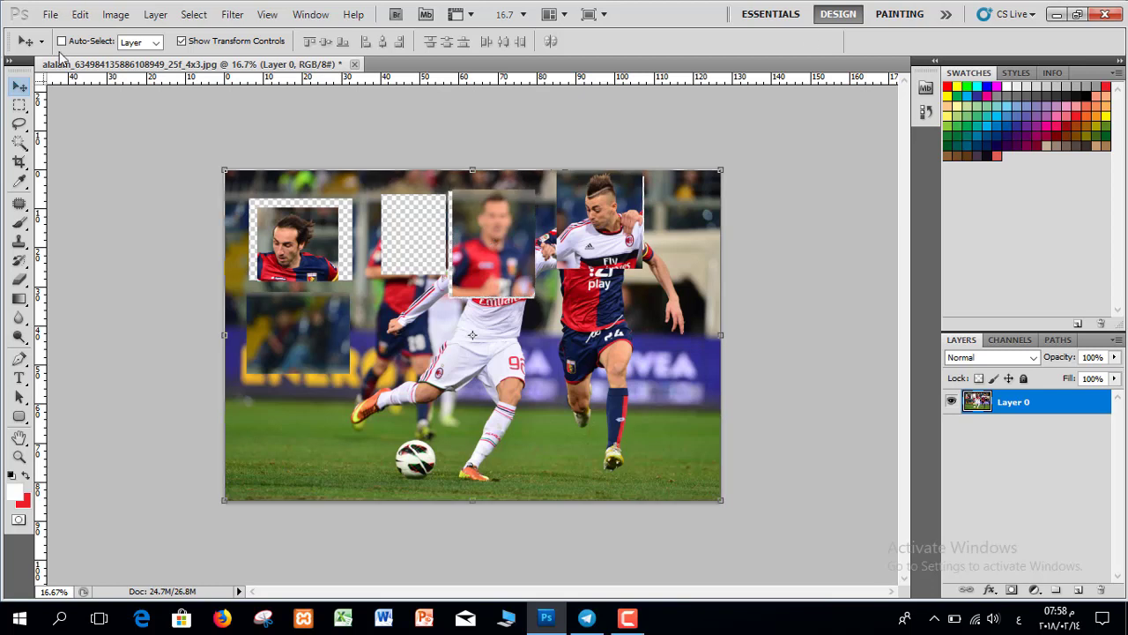
- Select a circle around the kicking player's hand and hip with the Elliptical Marquee tool and move it up into the remaining rectangular gap
left_click(19, 104)
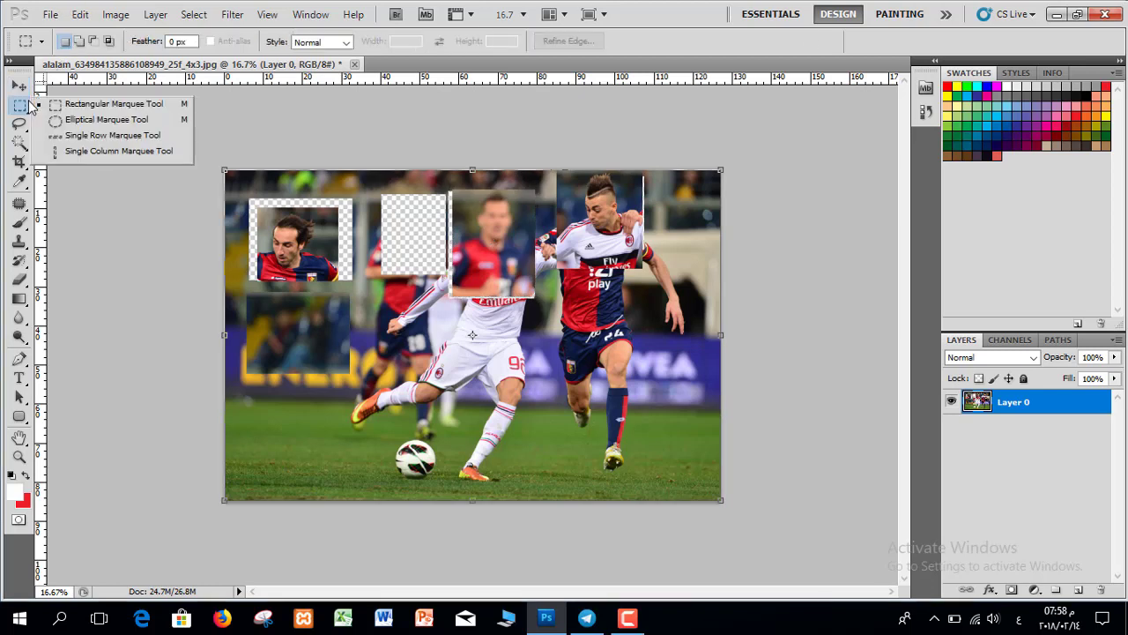
left_click(81, 122)
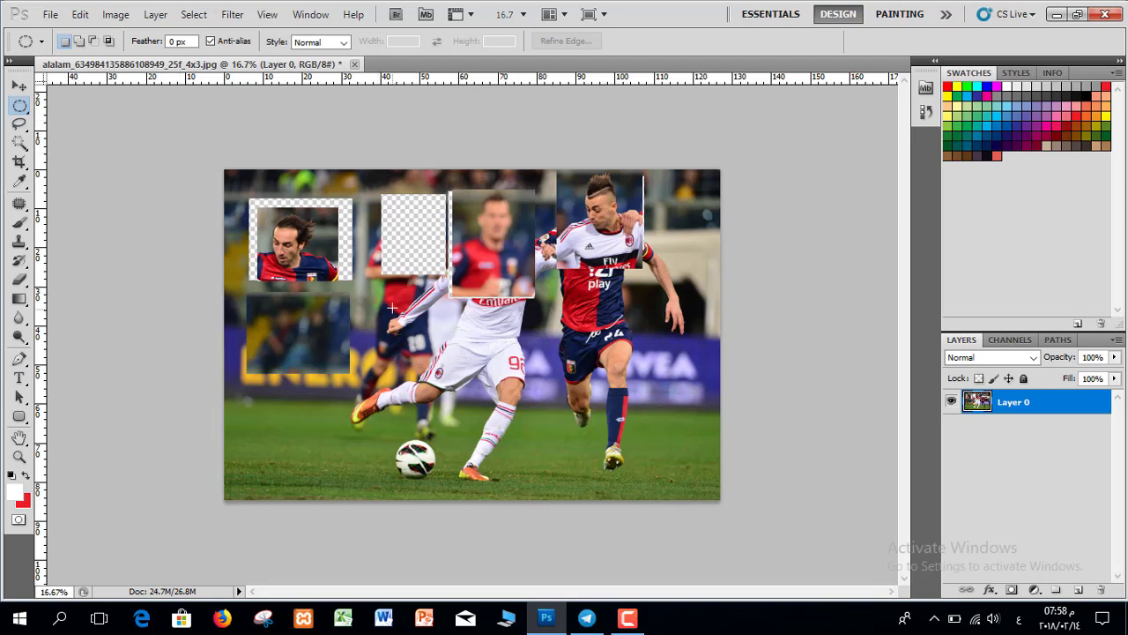
left_click_drag(463, 375, 466, 378)
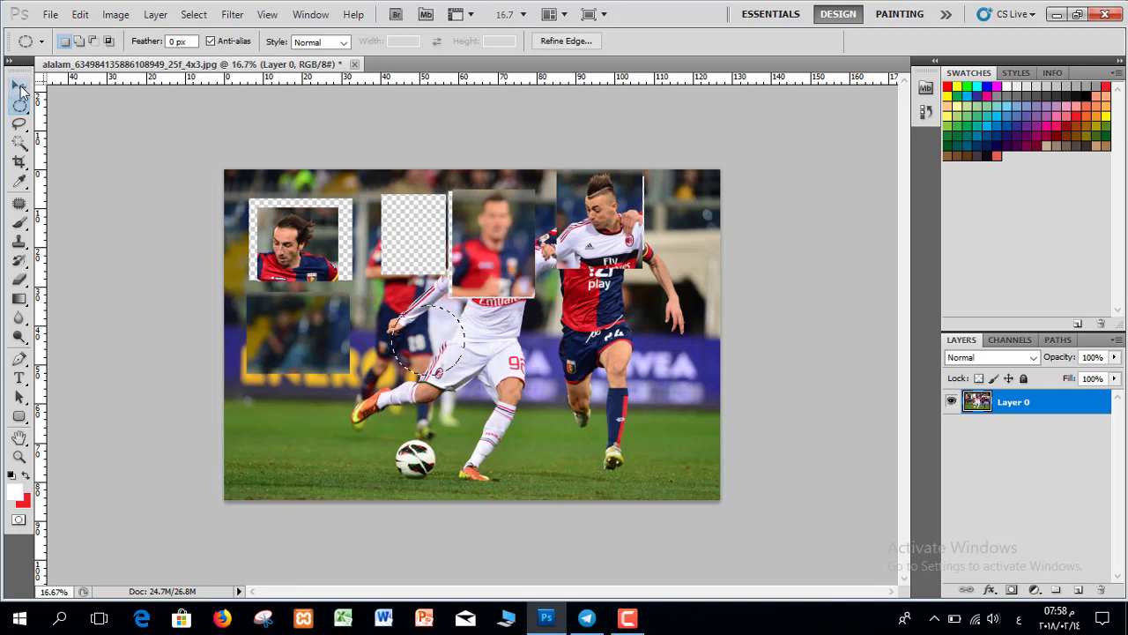
left_click(20, 87)
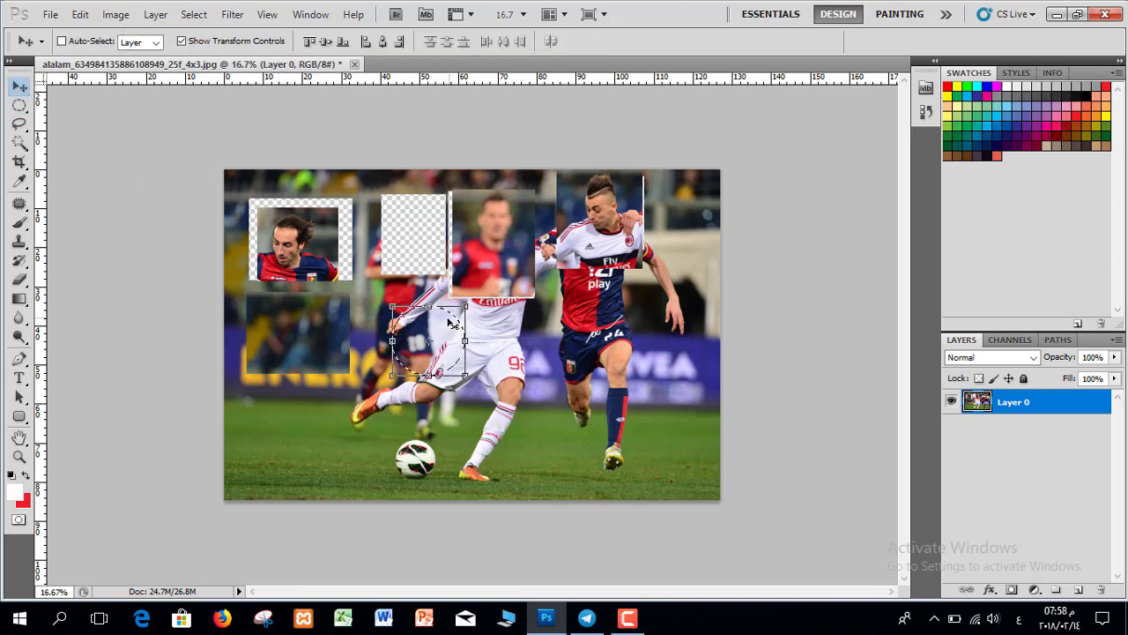
left_click_drag(453, 324, 421, 212)
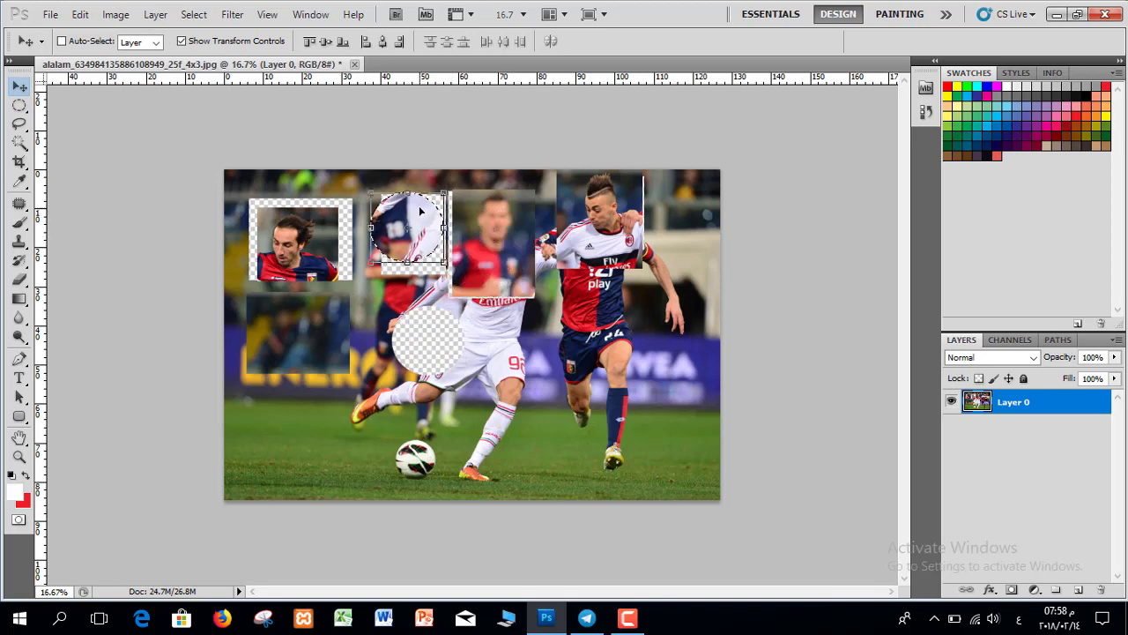
- Select the ball and kicking foot with a large elliptical marquee and move them up over the pieces in the photo's upper-left area
left_click(19, 105)
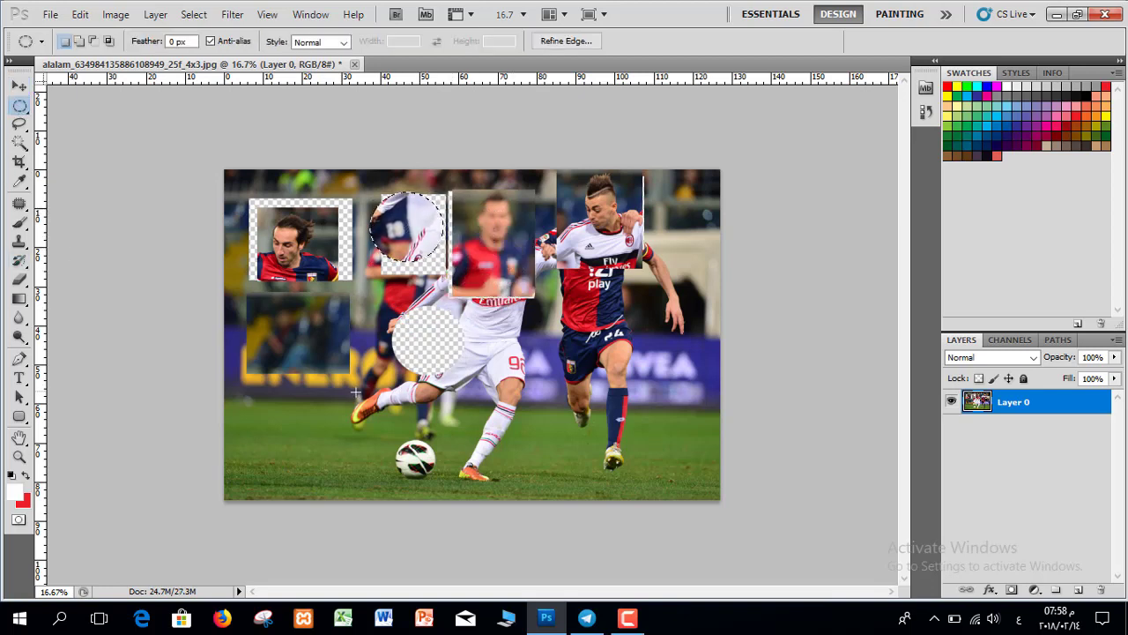
left_click_drag(471, 482, 322, 367)
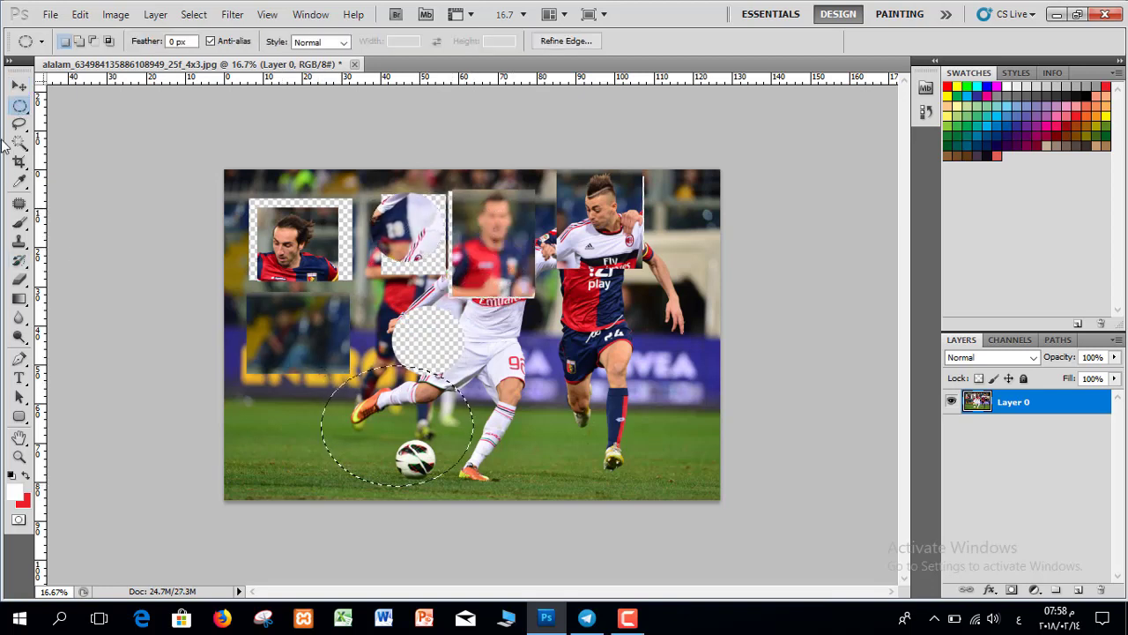
left_click(19, 85)
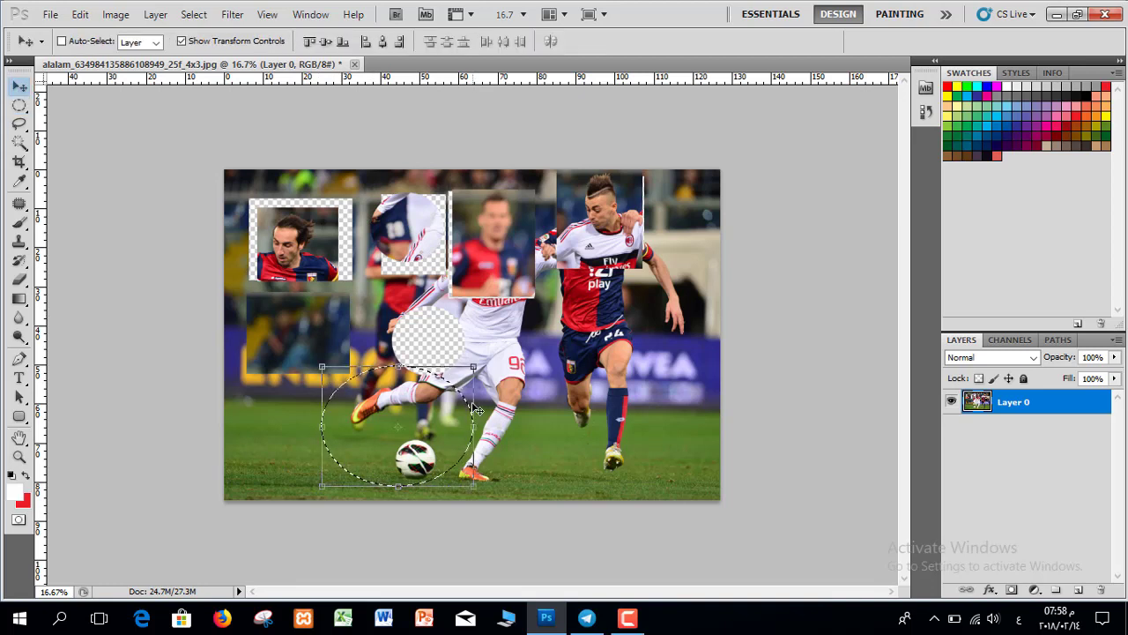
left_click_drag(427, 421, 403, 273)
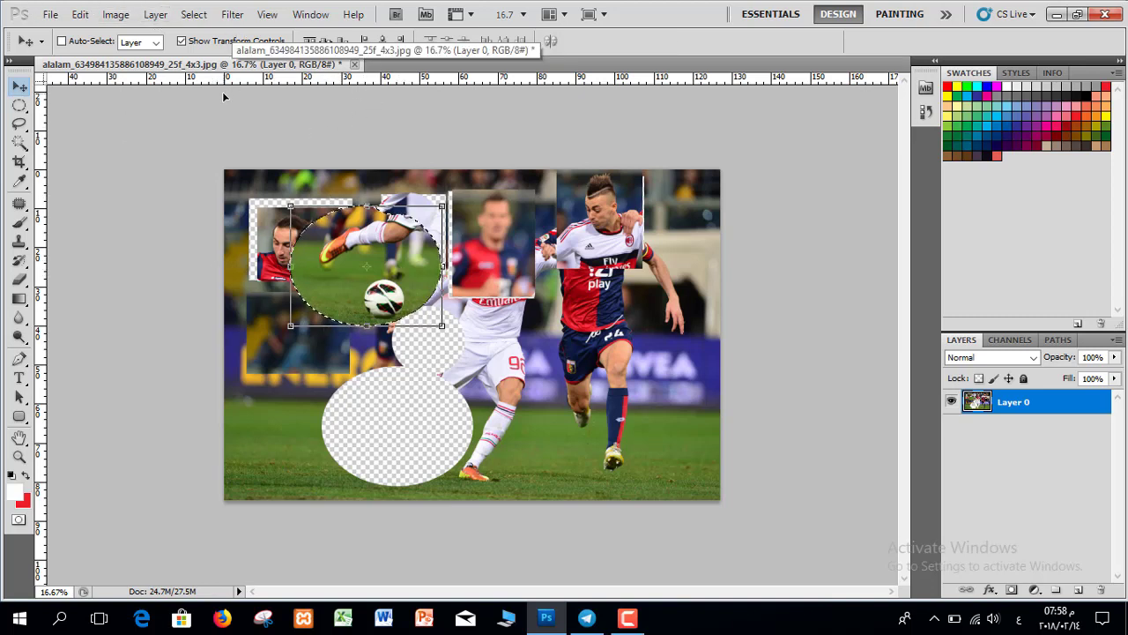
key("ctrl+d")
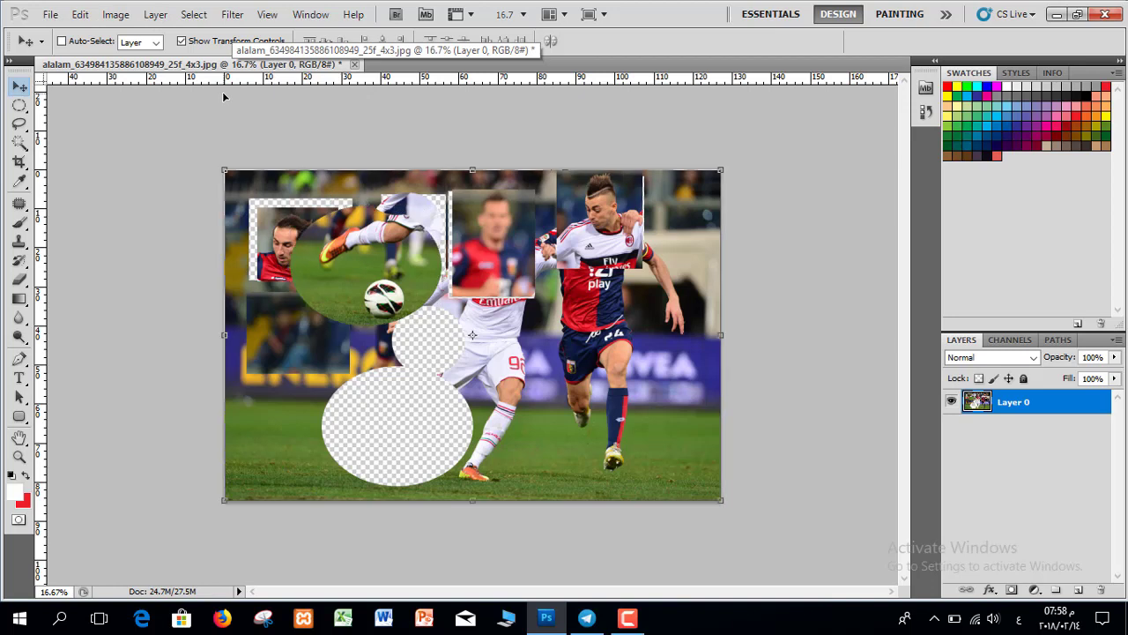
key("ctrl+z")
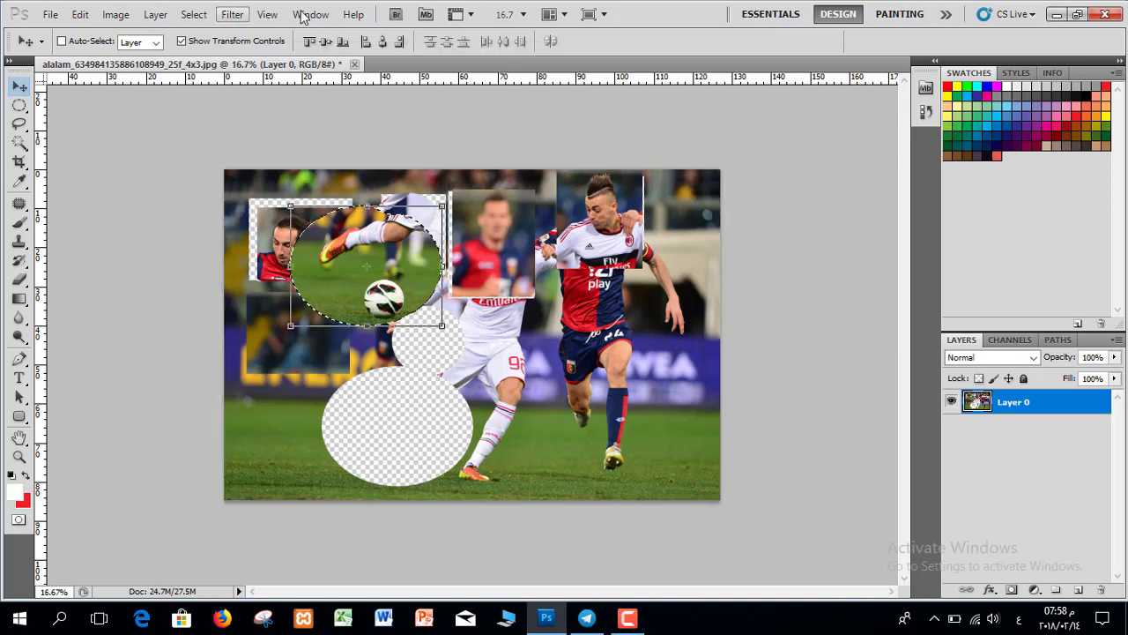
- Deselect the moved ball-and-foot piece
left_click(194, 14)
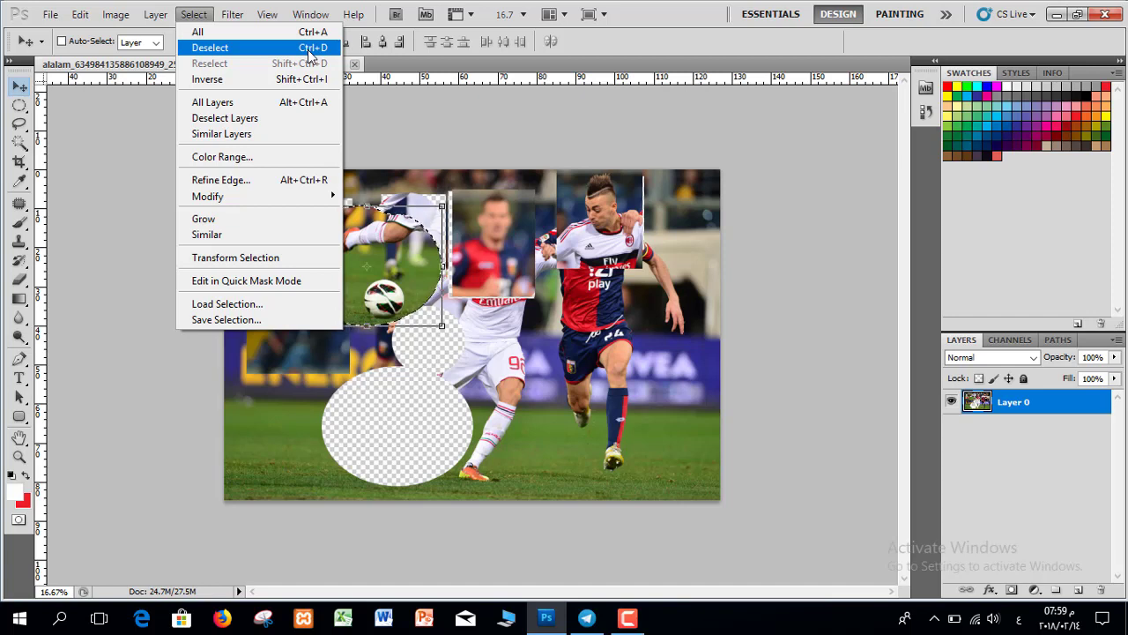
left_click(617, 29)
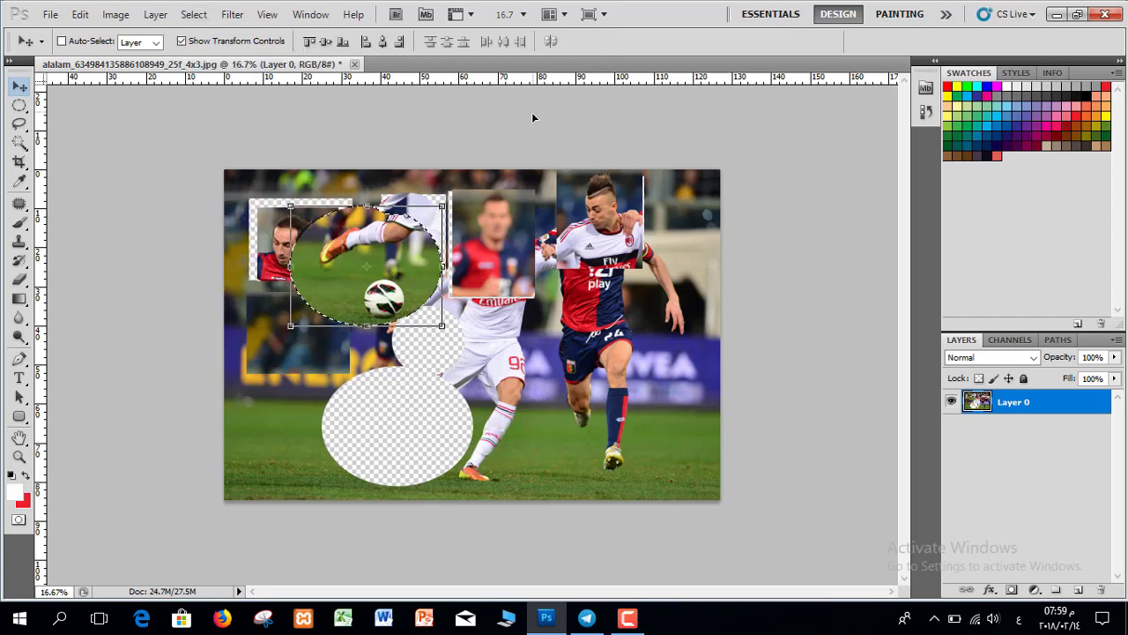
key("ctrl+d")
key("ctrl+z")
left_click(192, 15)
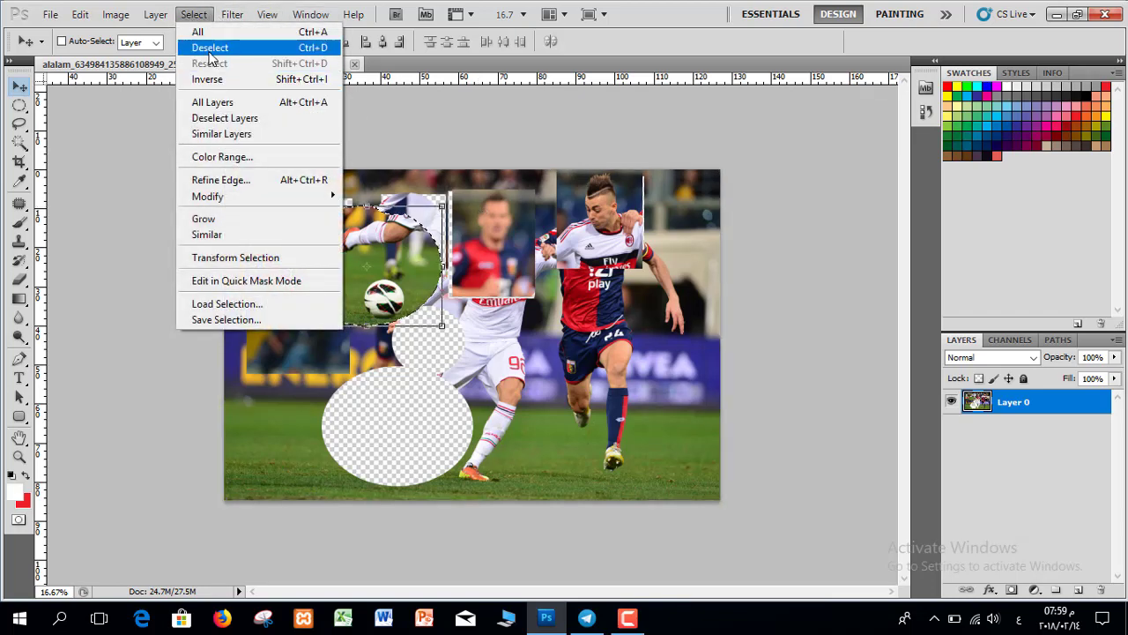
left_click(211, 50)
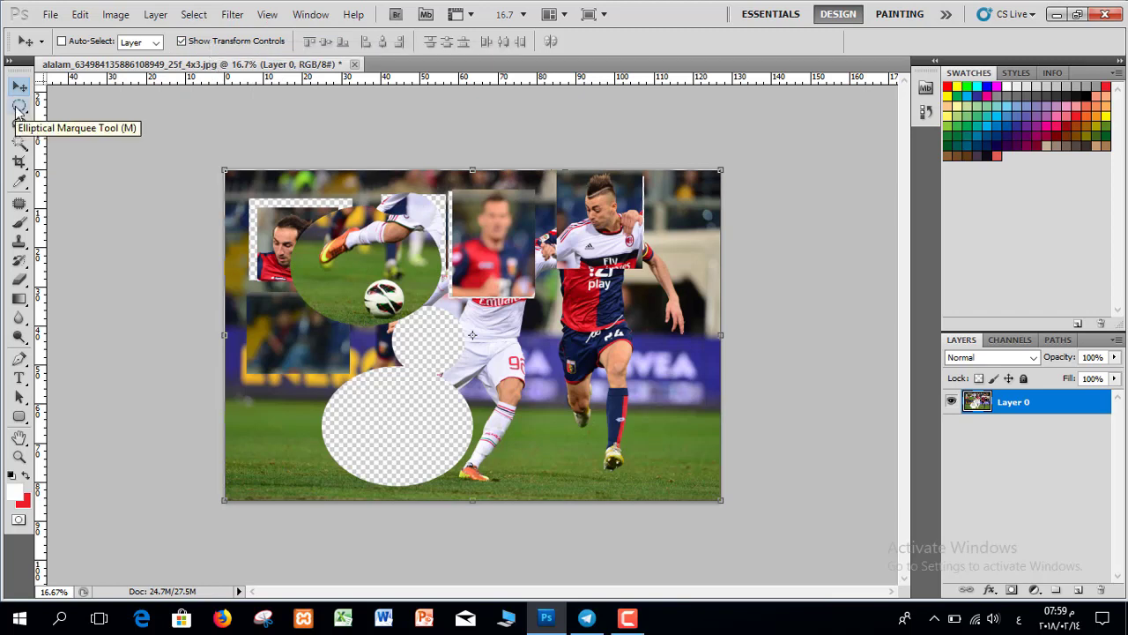
- Try the Elliptical Marquee tool on the right-hand player, drawing ellipses over his shorts and legs and a circle around his front foot
left_click(18, 107)
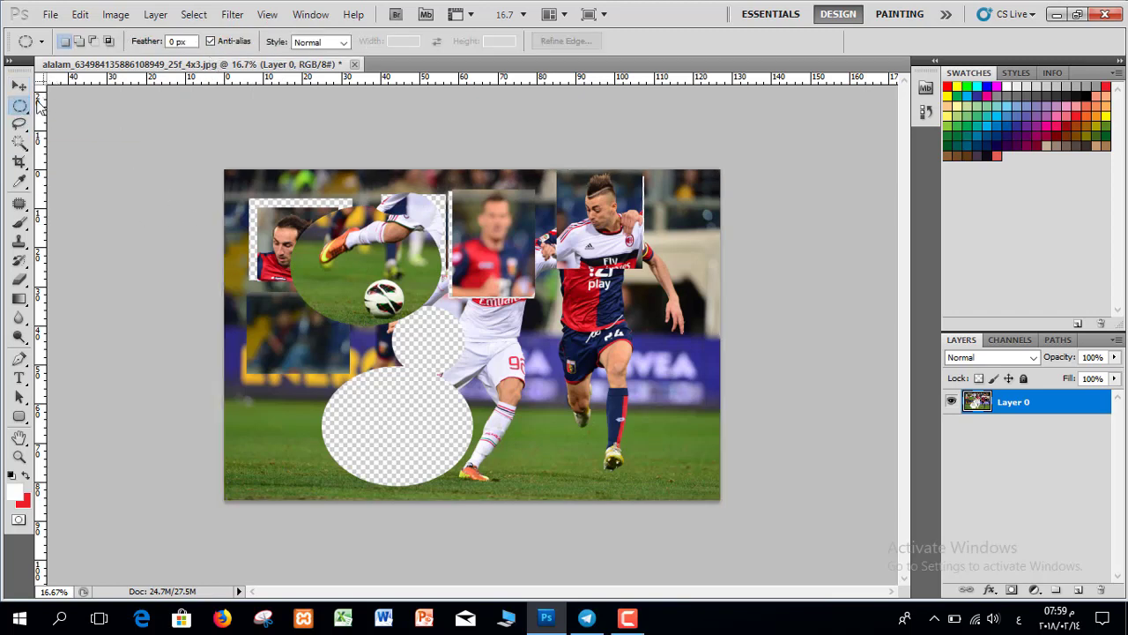
right_click(21, 110)
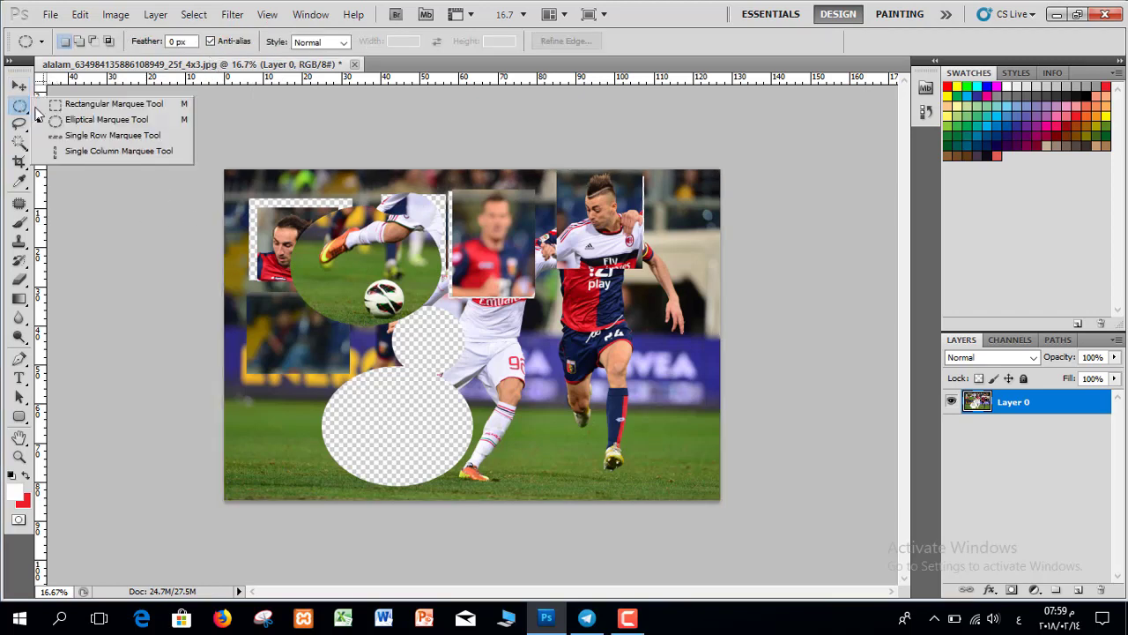
left_click(79, 119)
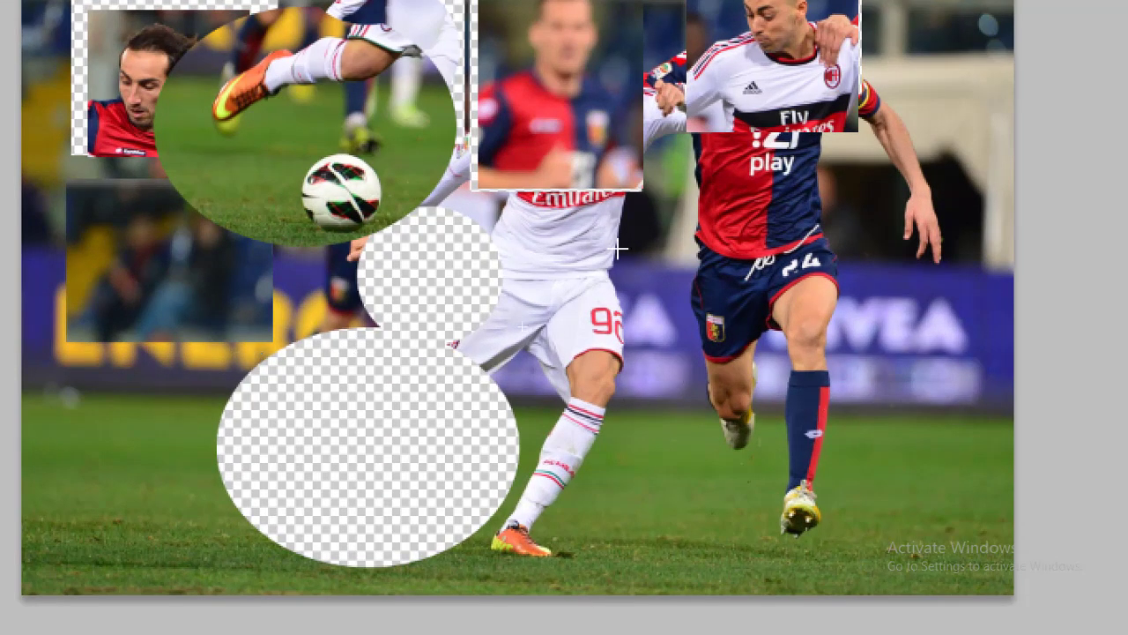
left_click_drag(887, 365, 671, 436)
left_click_drag(564, 391, 747, 476)
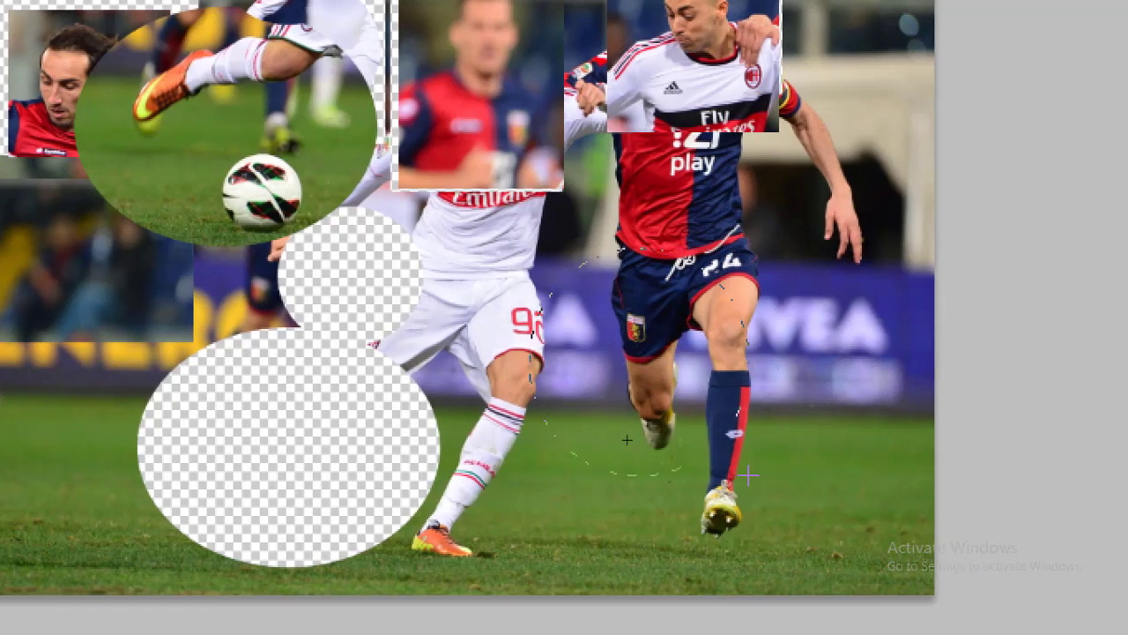
left_click_drag(715, 344, 712, 350)
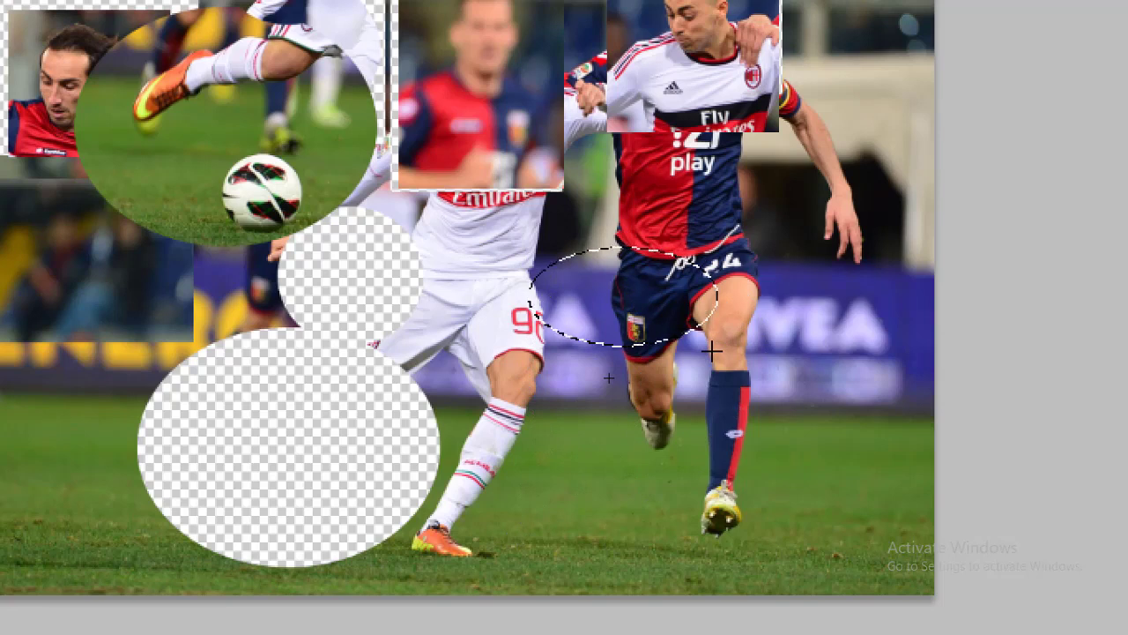
scroll(432, 390, "left", 5)
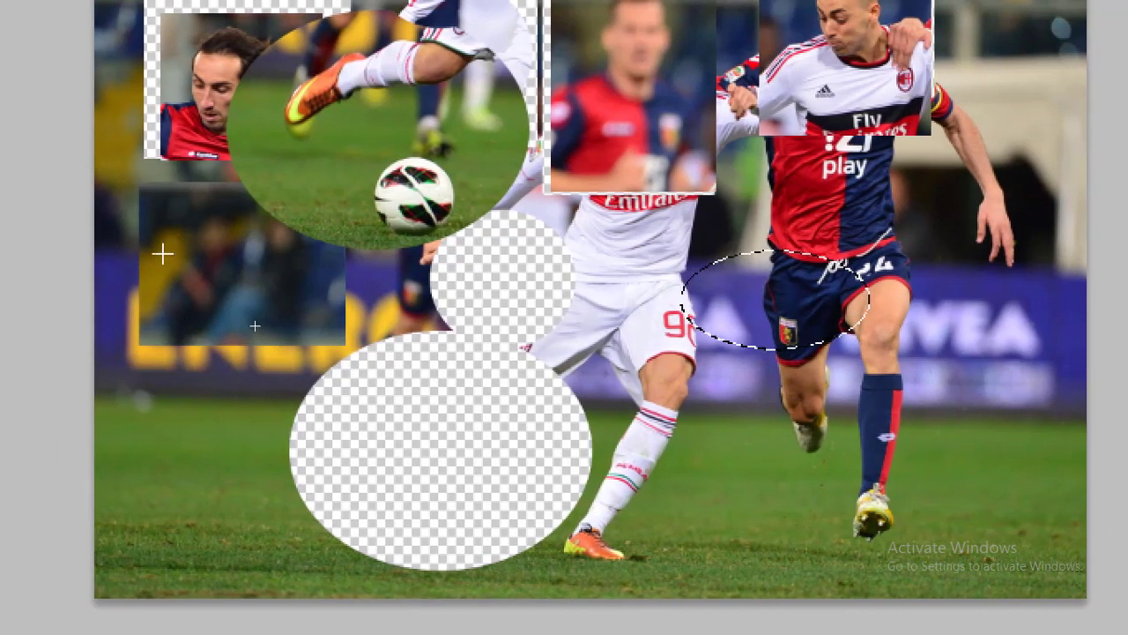
scroll(161, 252, "right", 10)
mouse_move(542, 426)
left_mouse_down()
mouse_move(672, 489)
mouse_move(729, 549)
mouse_move(716, 528)
mouse_move(630, 496)
mouse_move(696, 526)
mouse_move(685, 529)
left_mouse_up()
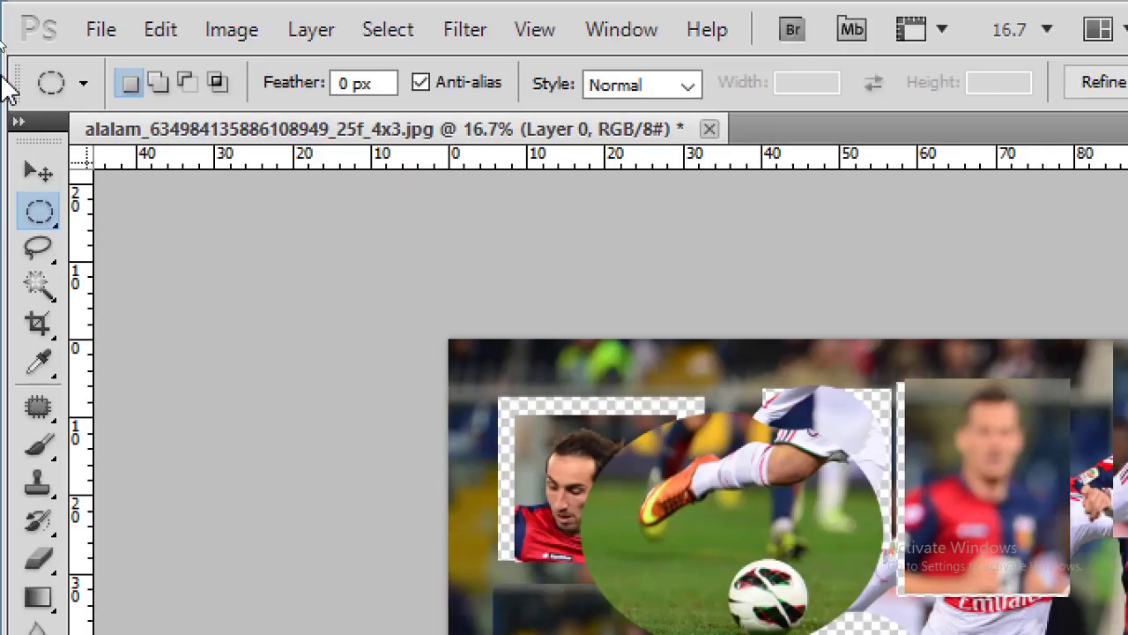
- Try the Rectangular Marquee tool by drawing a square selection around the right-hand player's lower legs, and deselect it
right_click(33, 213)
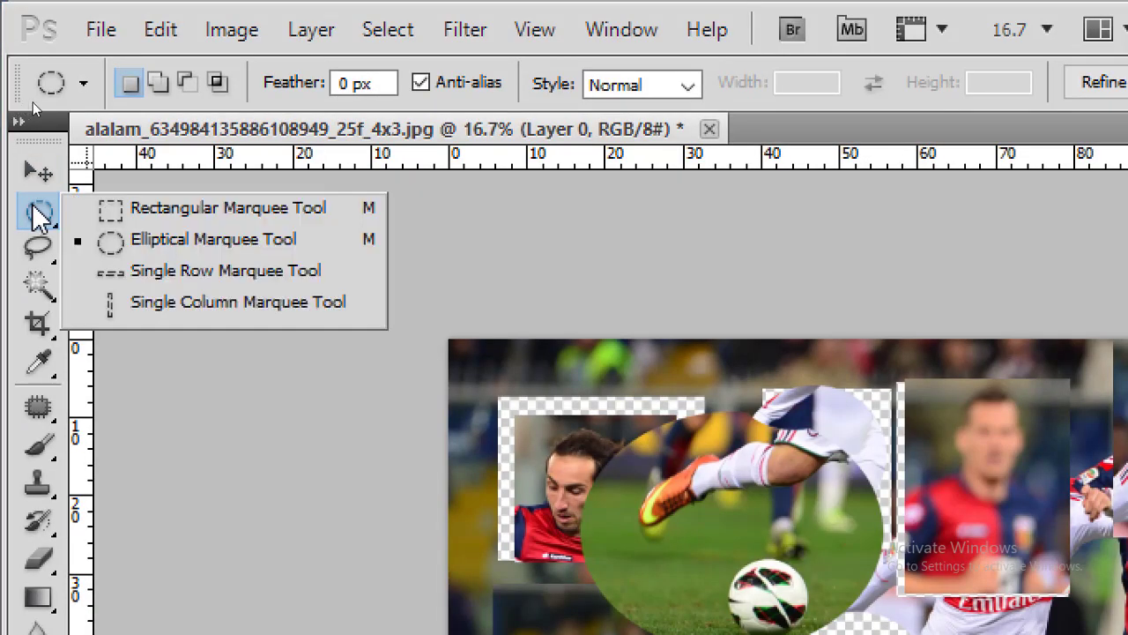
left_click(94, 208)
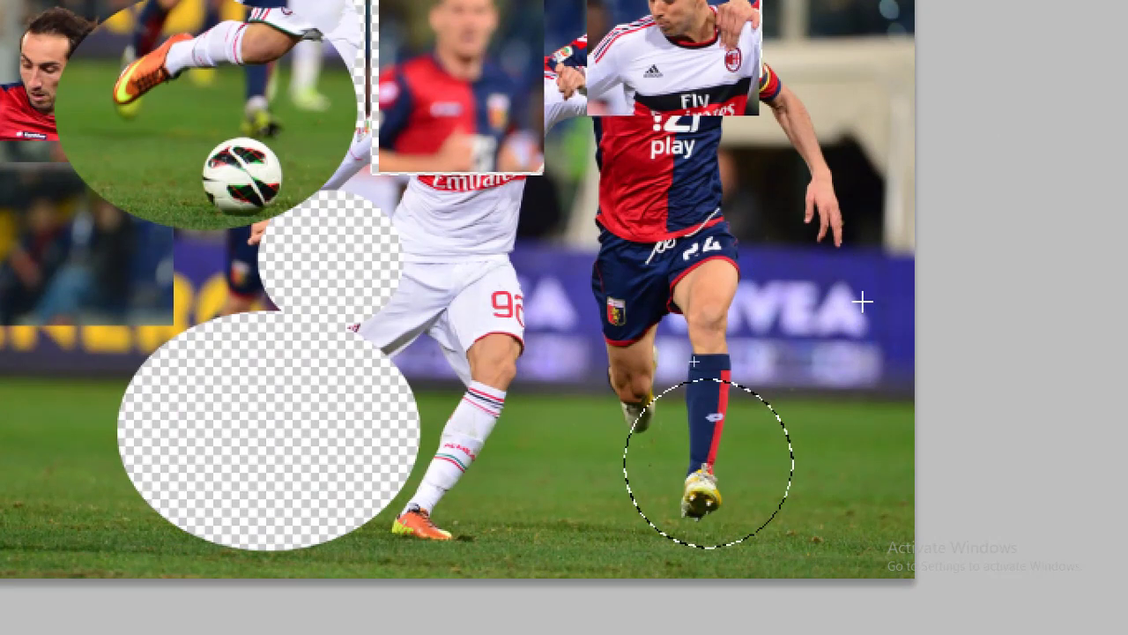
left_click(863, 302)
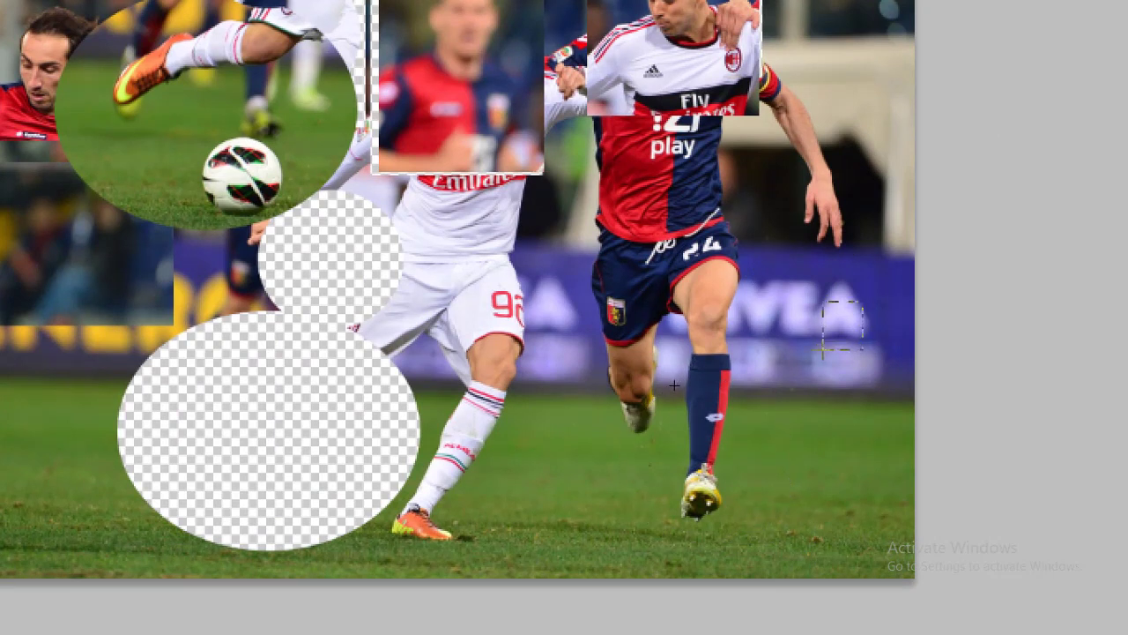
left_click_drag(821, 349, 552, 543)
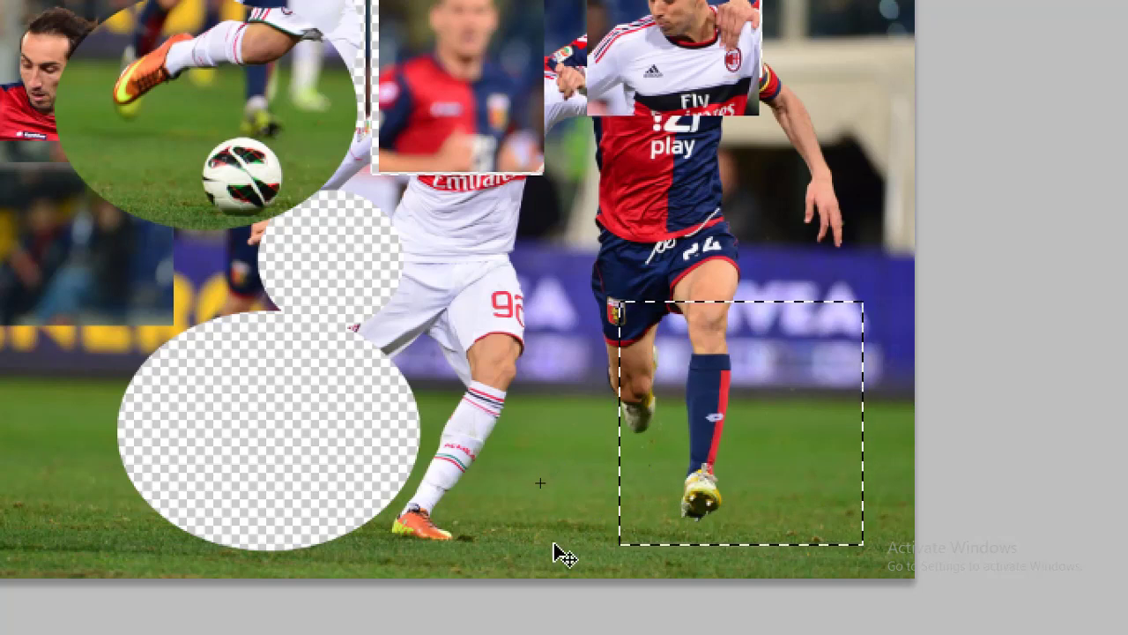
key("ctrl+d")
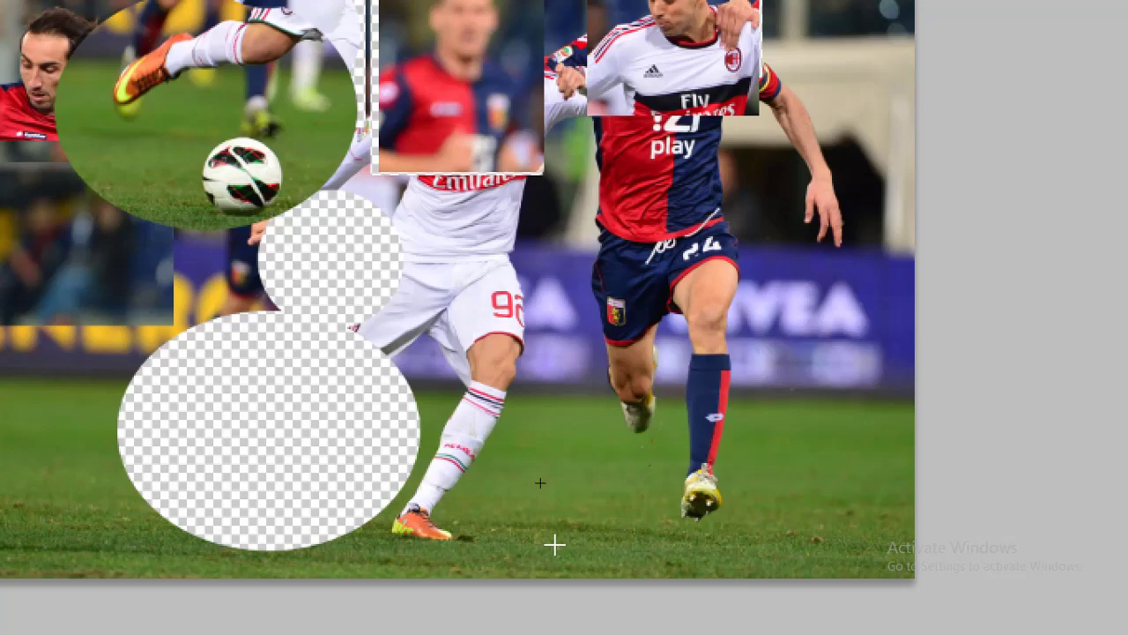
- Create a new RGB document of 531 × 216 pixels at 72 pixels/inch with a white background
right_click(38, 101)
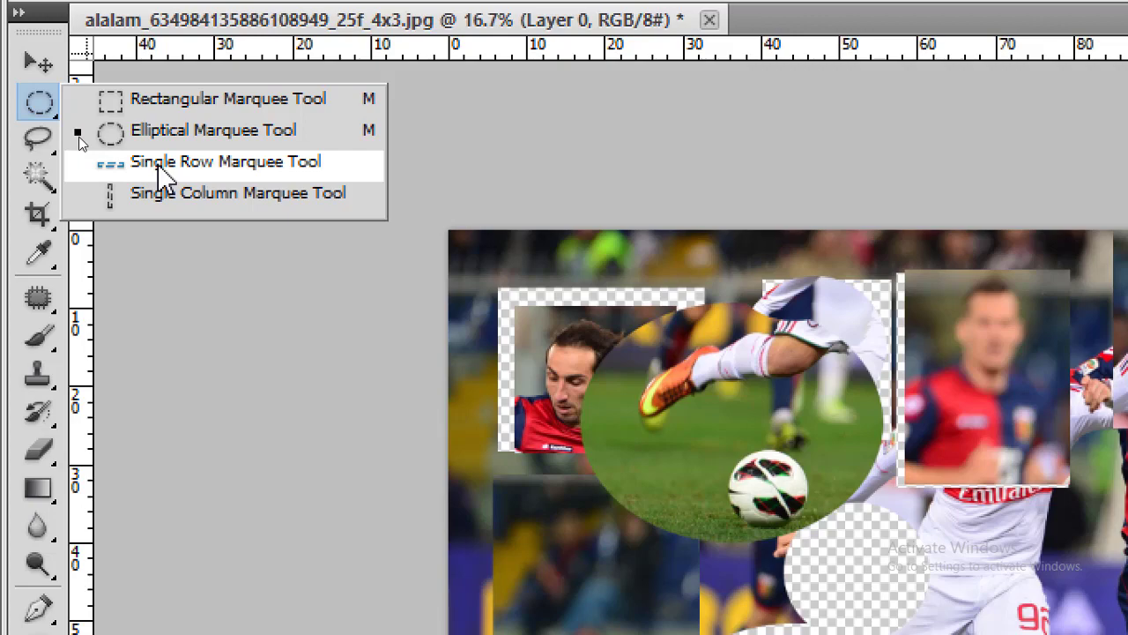
left_click(51, 14)
left_click(53, 32)
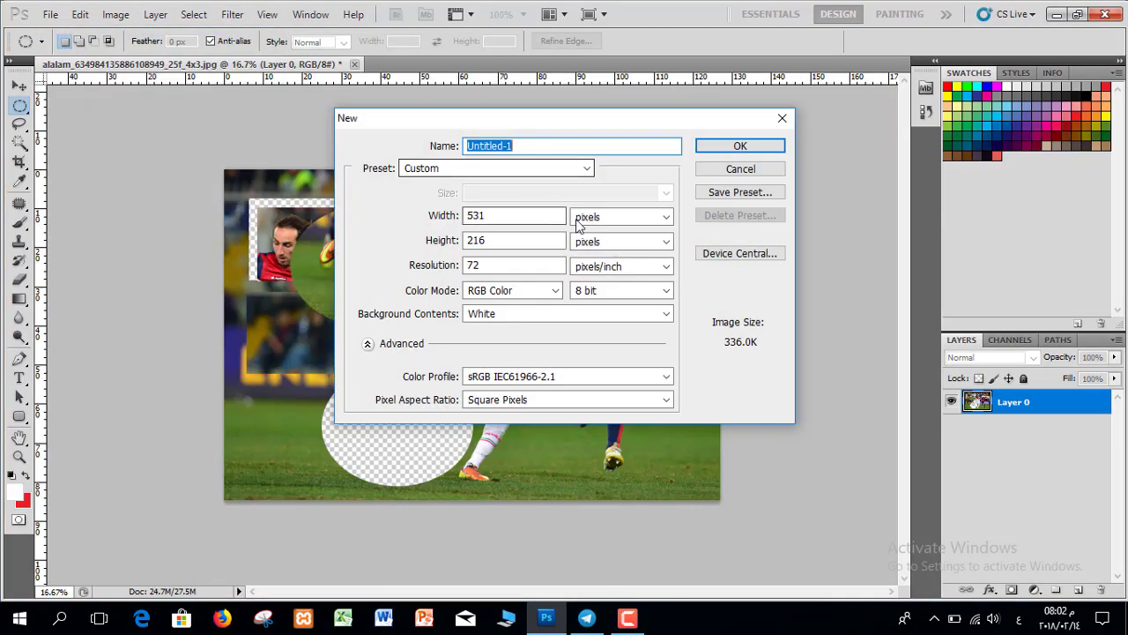
left_click(733, 146)
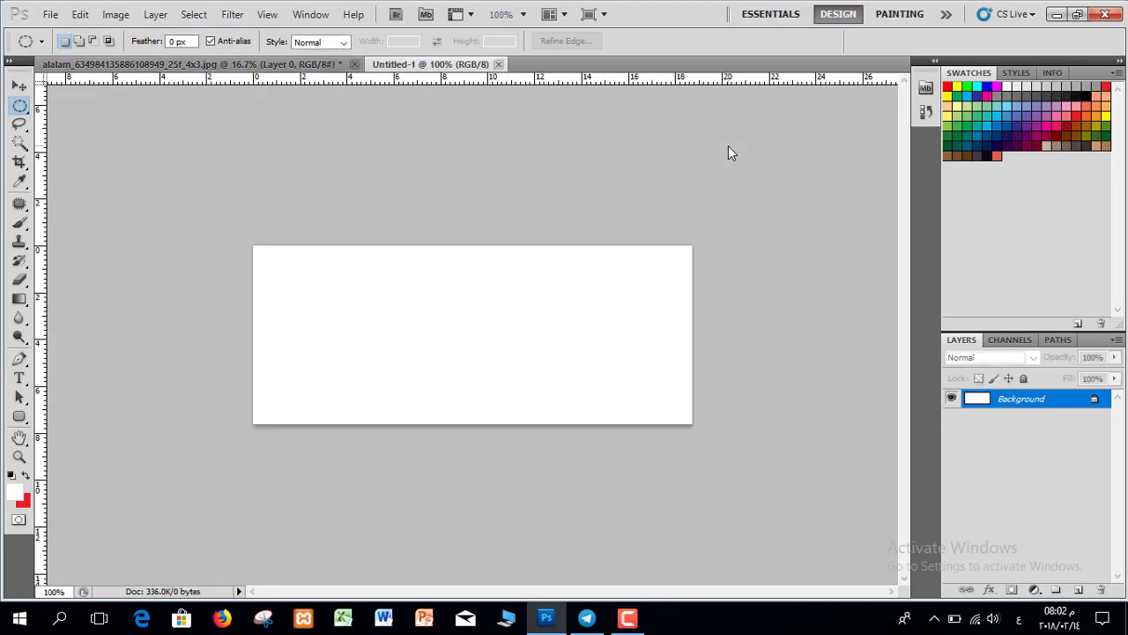
- Make red the foreground color, fill five single-row selections spaced down the canvas, and select a sixth row near the canvas's lower edge
right_click(20, 105)
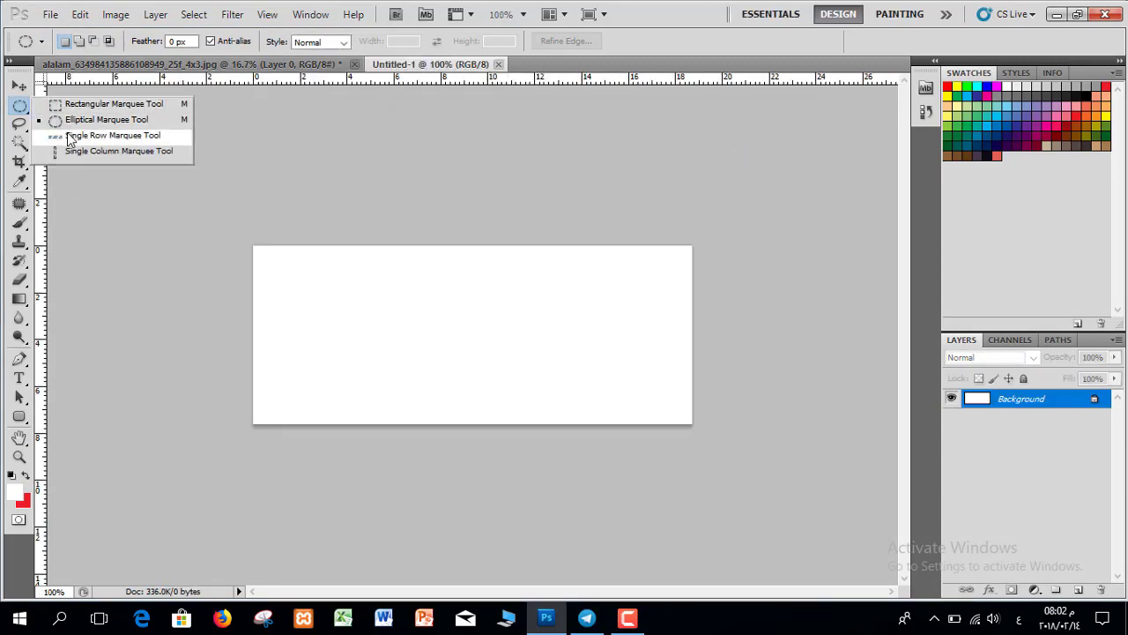
left_click(70, 137)
key("x")
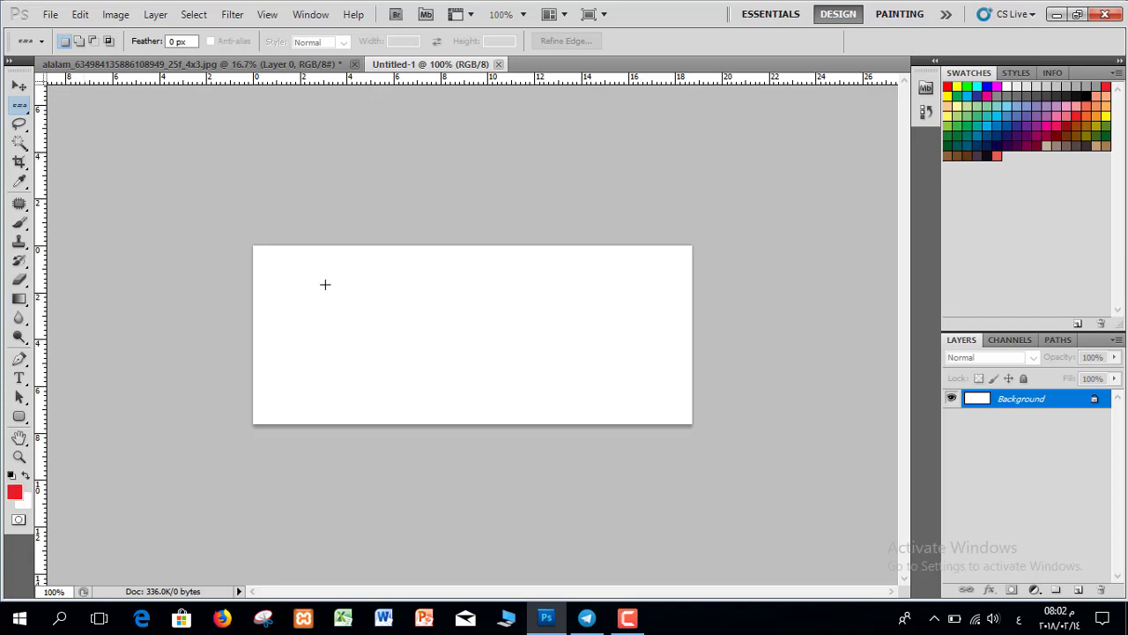
left_click(380, 271)
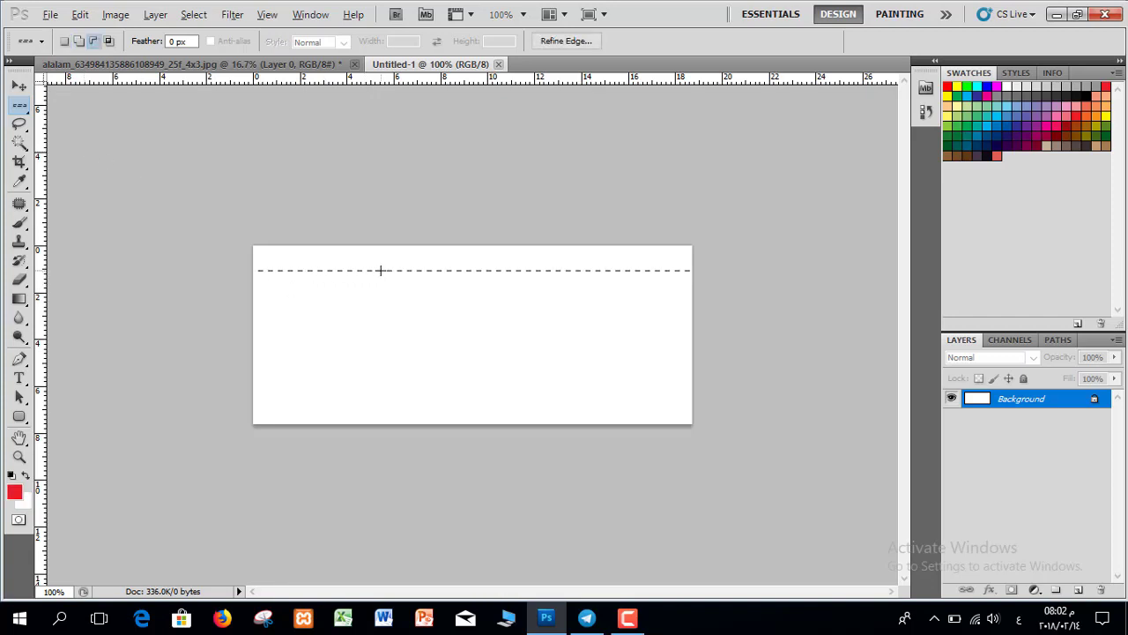
key("alt+BackSpace")
left_click(396, 283)
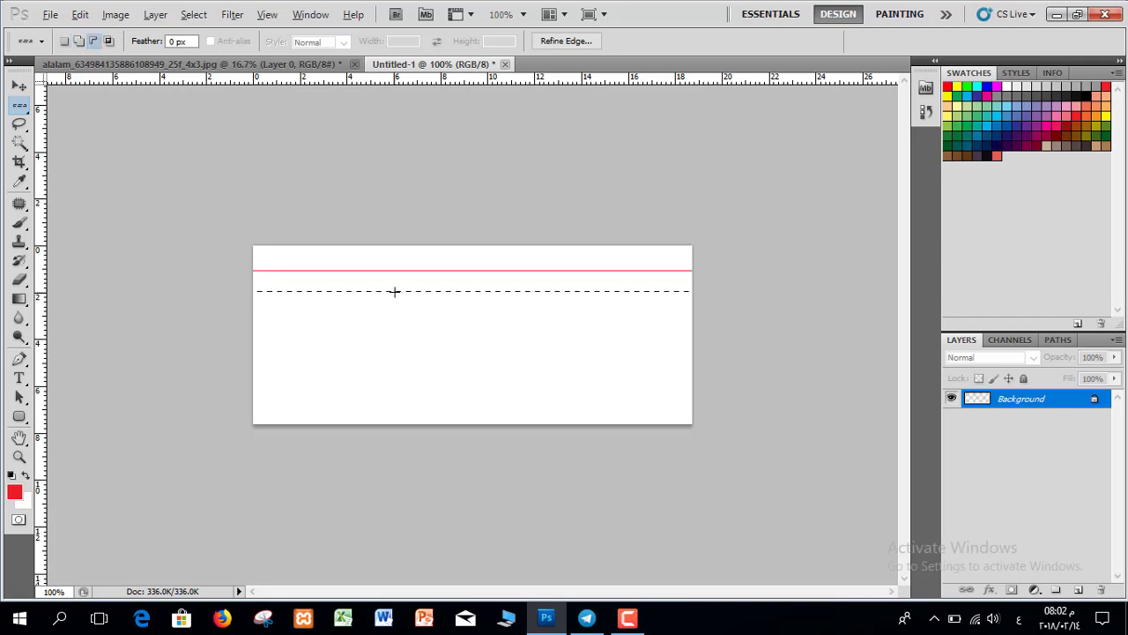
key("alt+BackSpace")
left_click(400, 323)
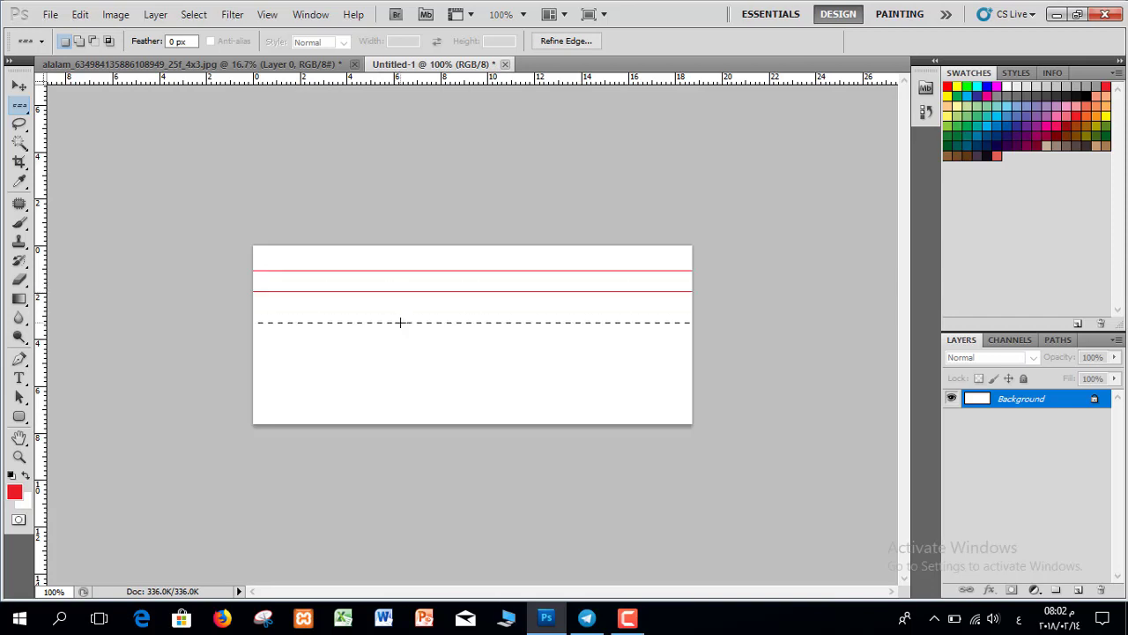
key("alt+BackSpace")
left_click(397, 350)
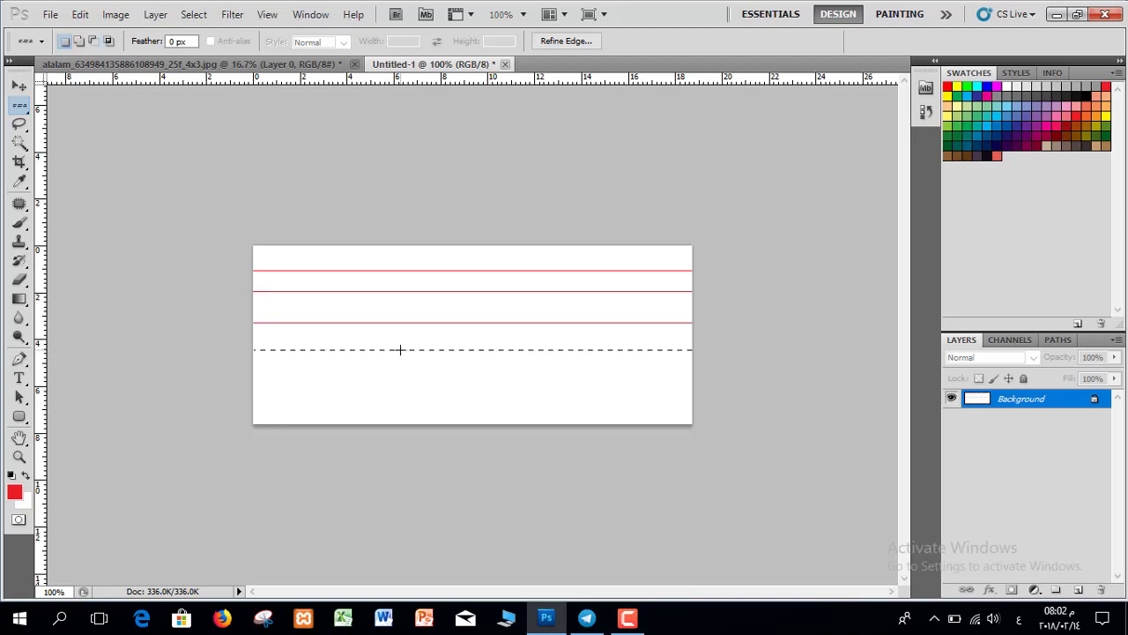
key("alt+BackSpace")
left_click(398, 378)
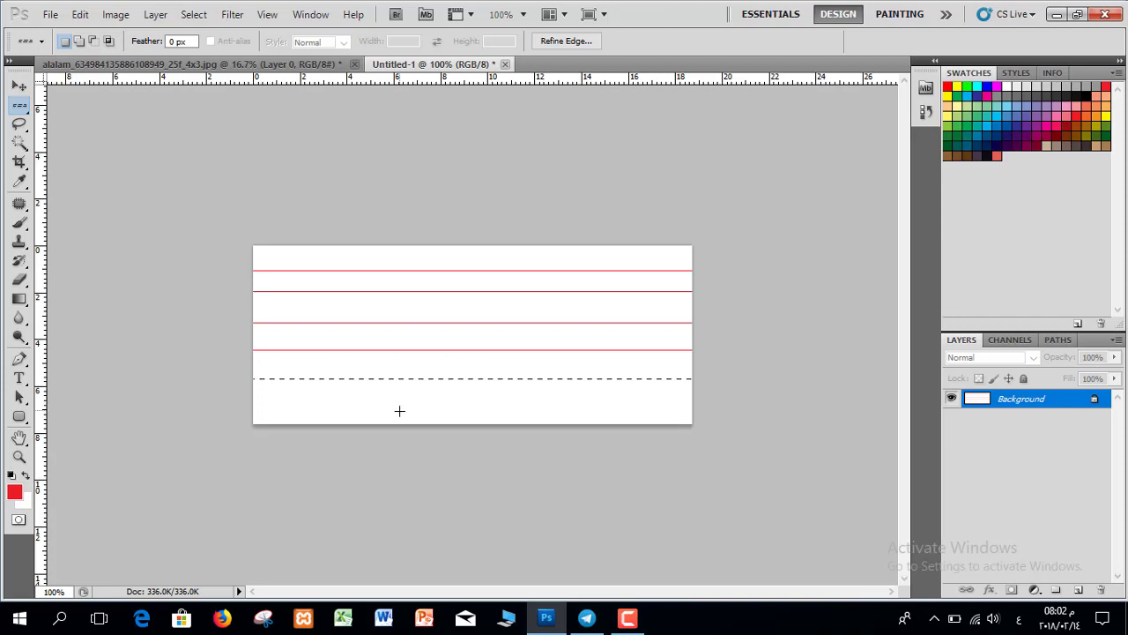
key("alt+BackSpace")
left_click(399, 414)
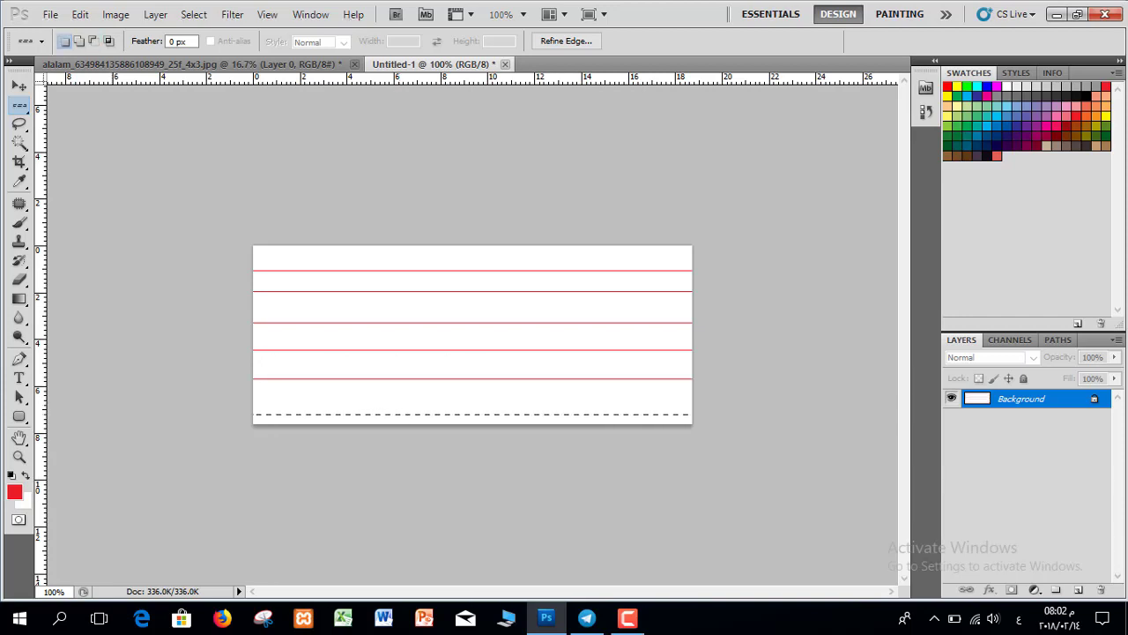
- Fill the selected bottom row with red, then fill four single-column selections, two near each side of the canvas, and deselect
right_click(19, 106)
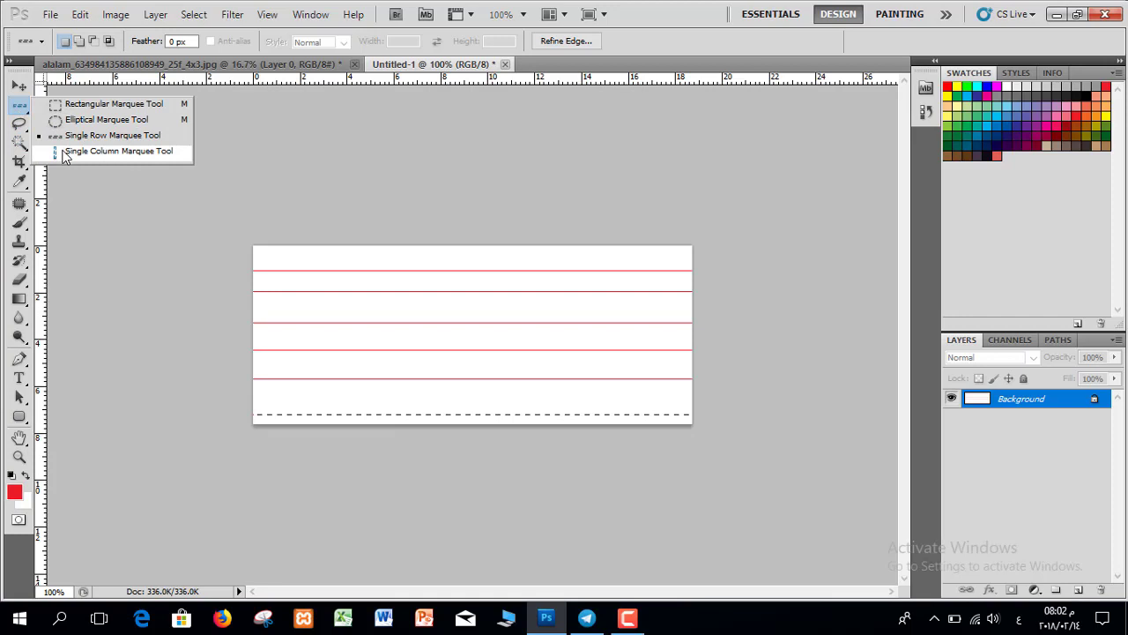
left_click(106, 150)
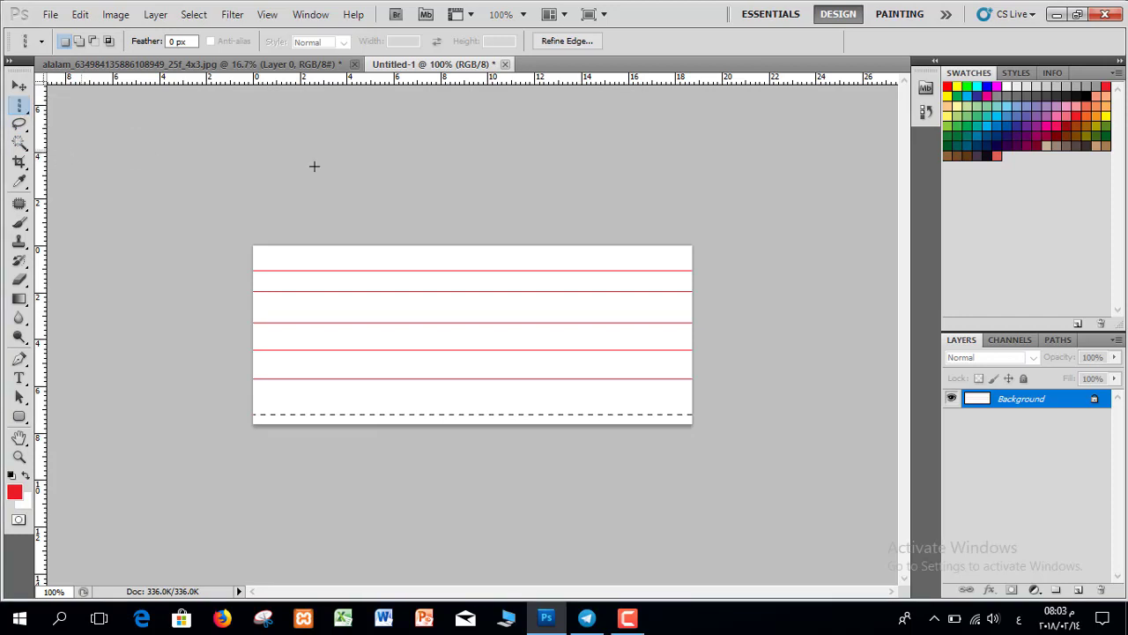
key("alt+BackSpace")
left_click(660, 285)
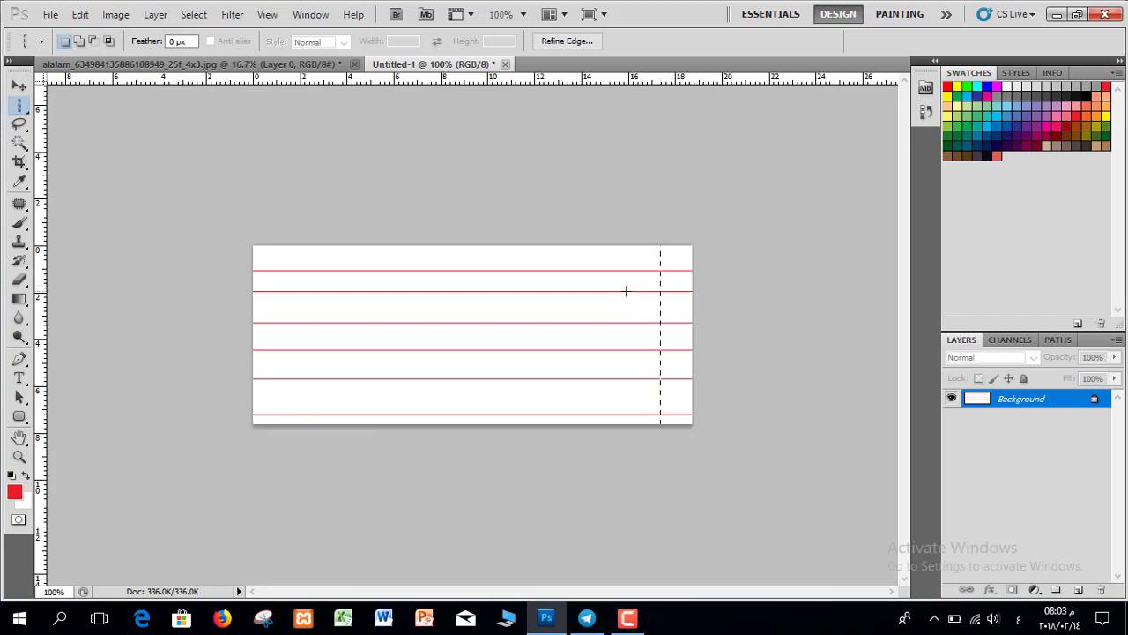
key("alt+BackSpace")
left_click(619, 291)
key("alt+BackSpace")
left_click(373, 285)
key("alt+BackSpace")
left_click(278, 279)
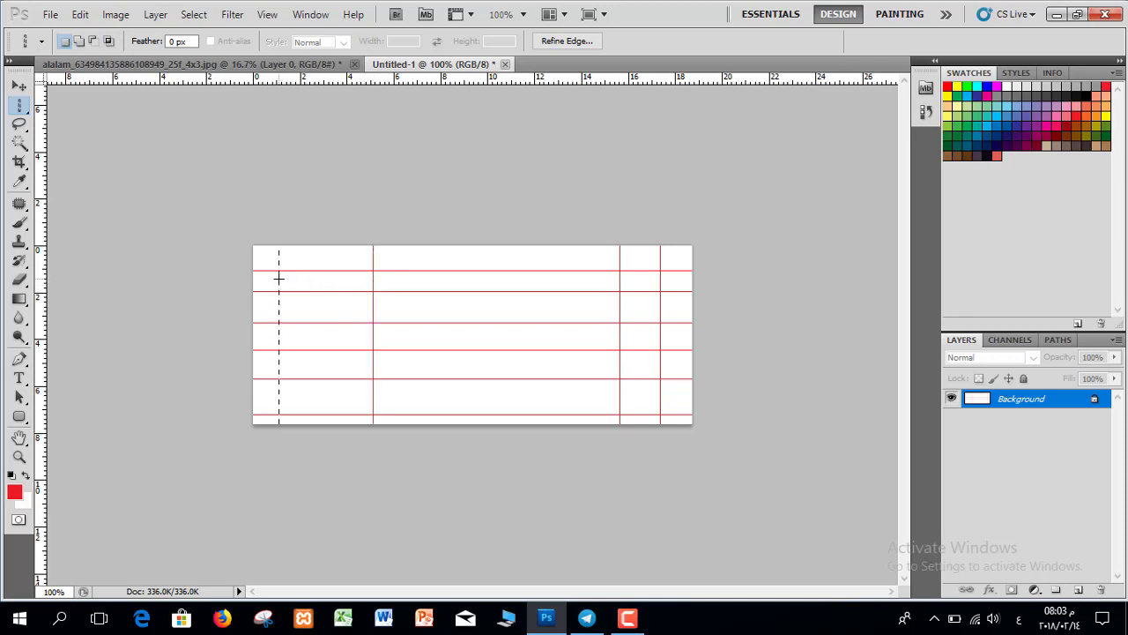
key("alt+BackSpace")
key("ctrl+d")
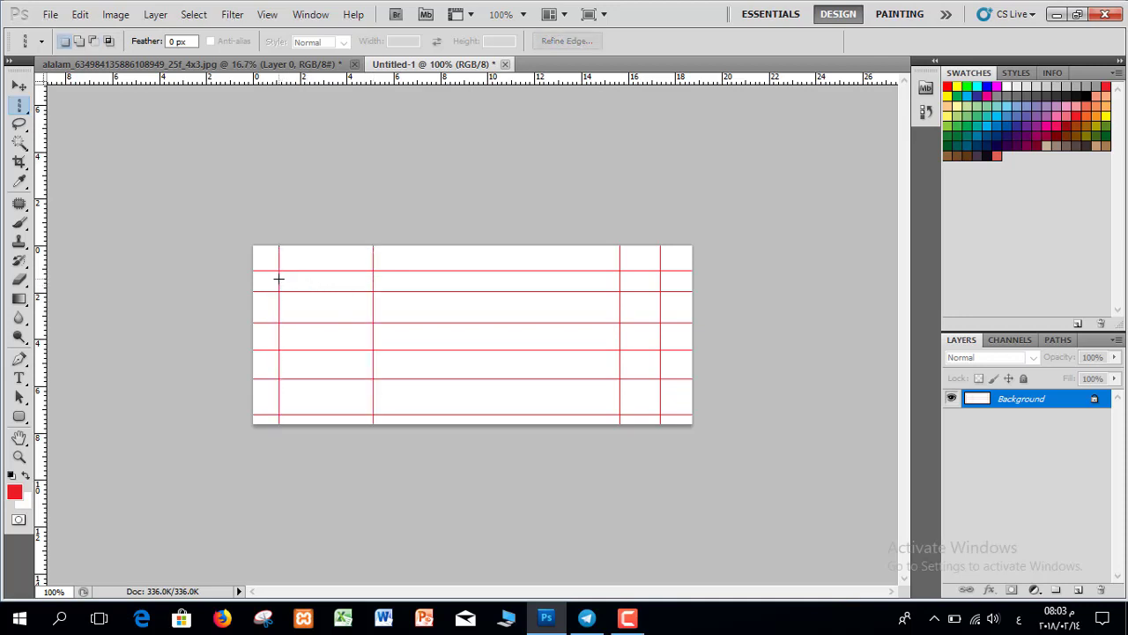
- Switch to the Rectangular Marquee tool and convert the grid's Background into a regular layer with the default settings
right_click(19, 106)
left_click(66, 101)
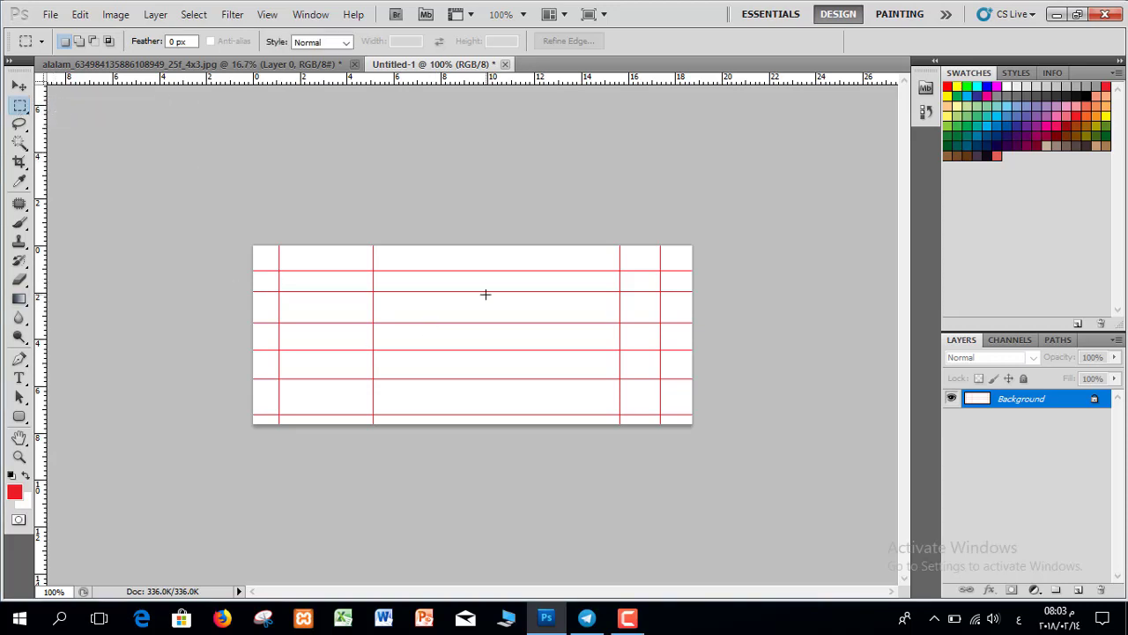
key("ctrl+plus")
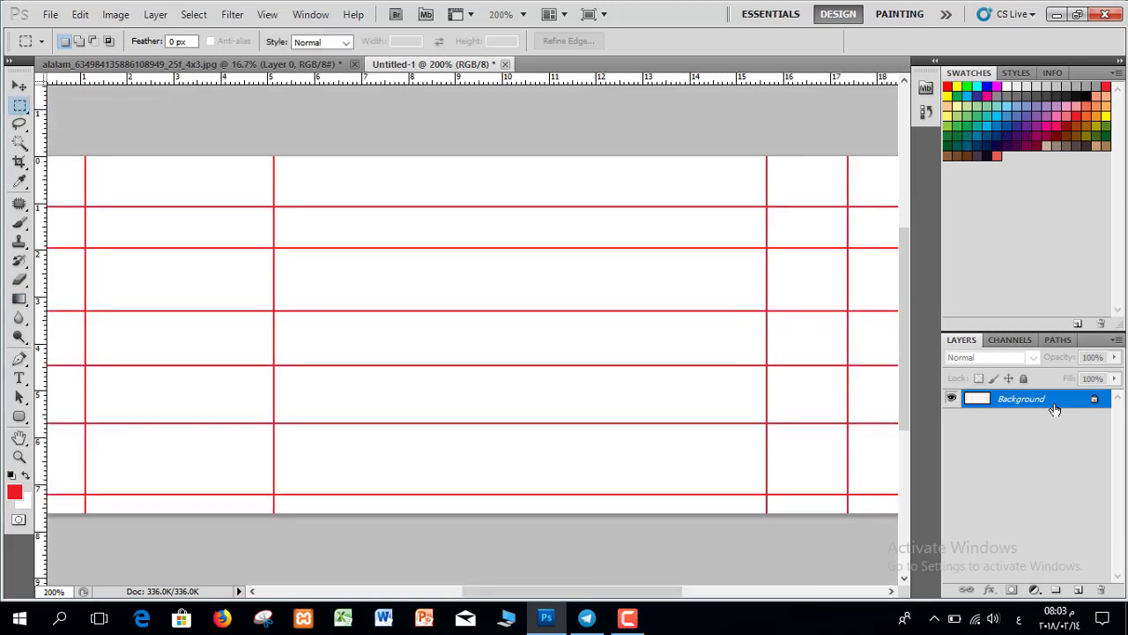
double_click(1088, 402)
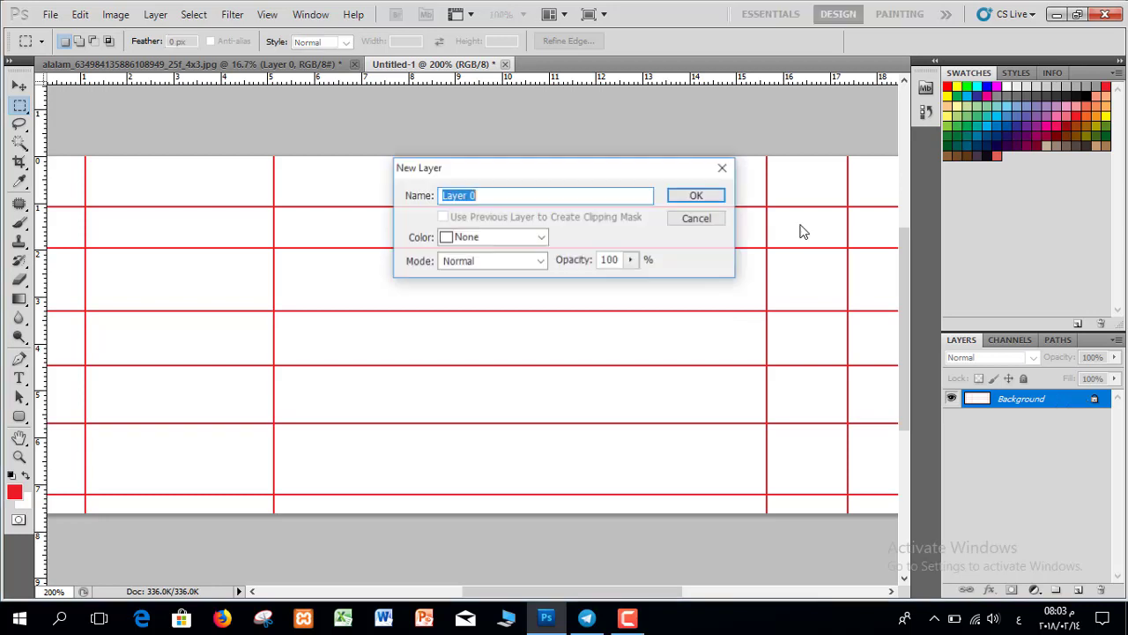
left_click(712, 197)
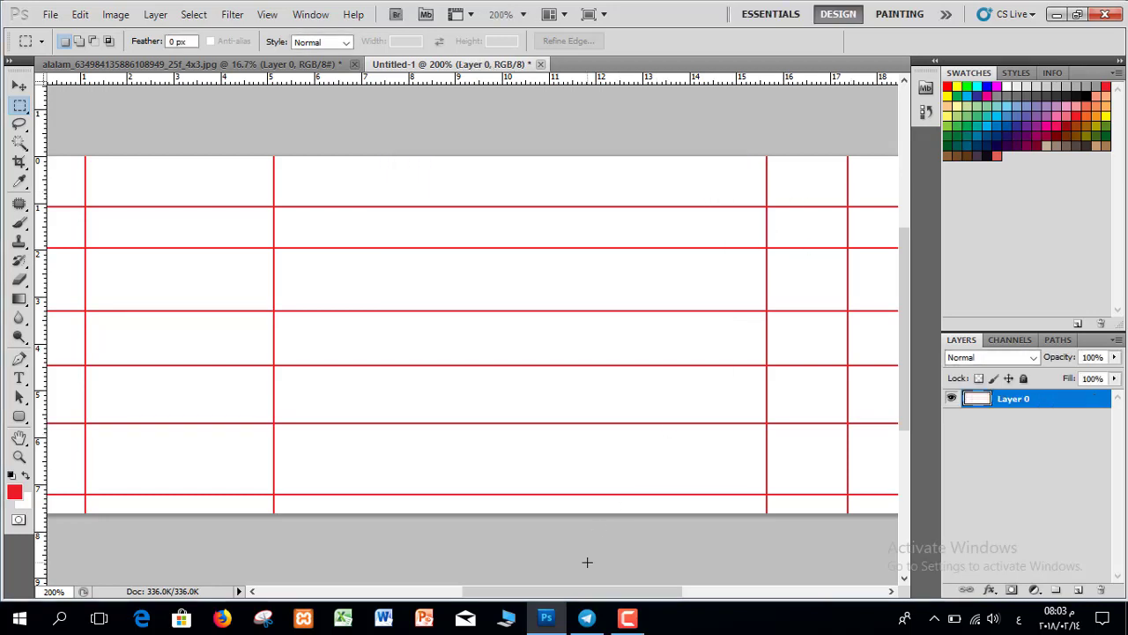
- Delete the white strip above the grid's top red line and the strip outside its leftmost column line
left_click_drag(581, 582, 626, 596)
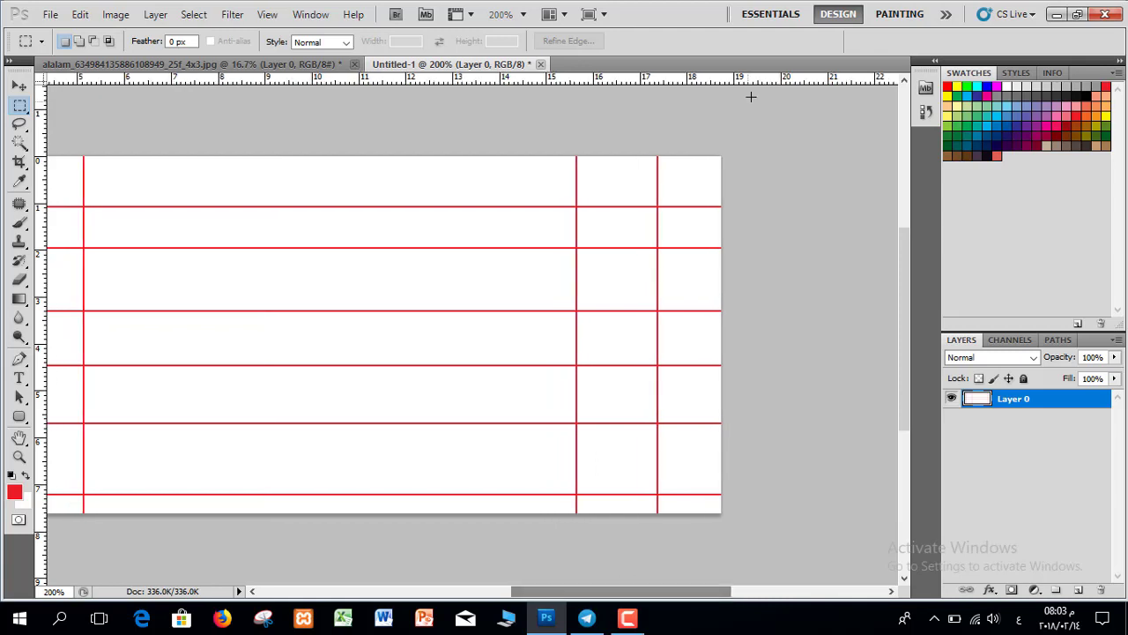
left_click_drag(310, 225, 182, 204)
key("Delete")
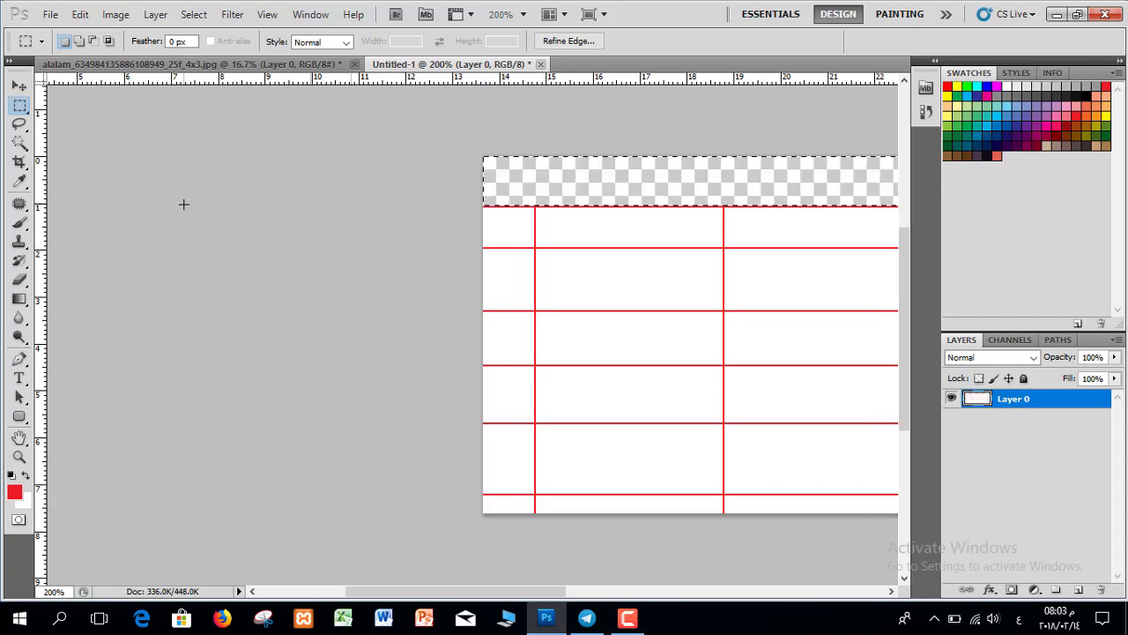
key("ctrl+d")
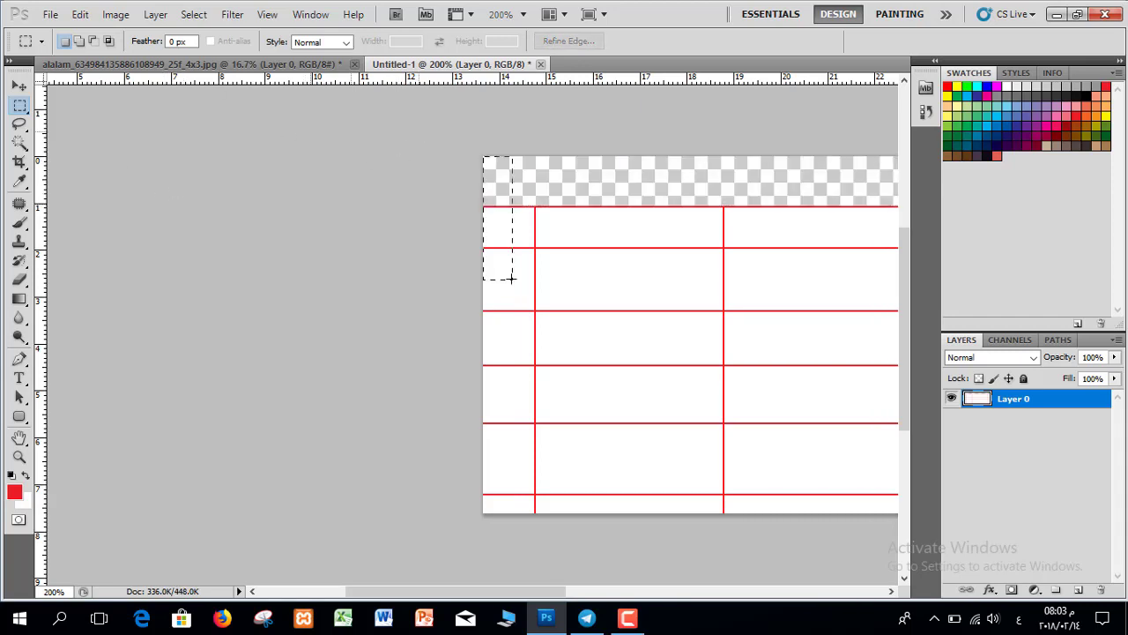
left_click_drag(510, 278, 531, 543)
key("Delete")
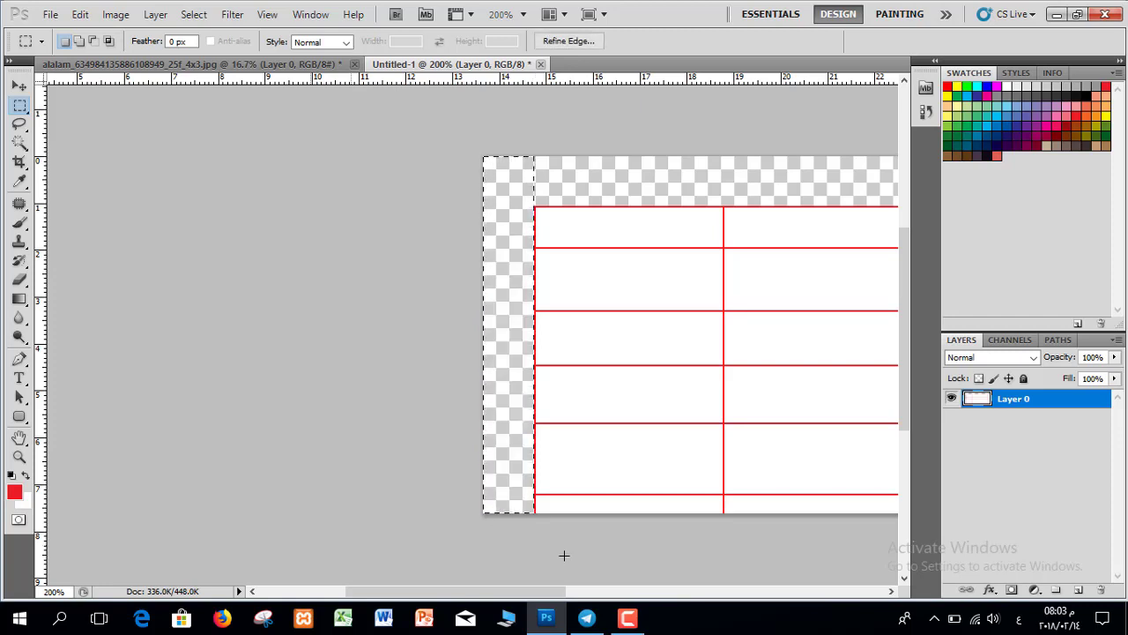
- Delete the white strips outside the grid's rightmost column line and below its lowest row line, and deselect
left_click_drag(558, 592, 682, 588)
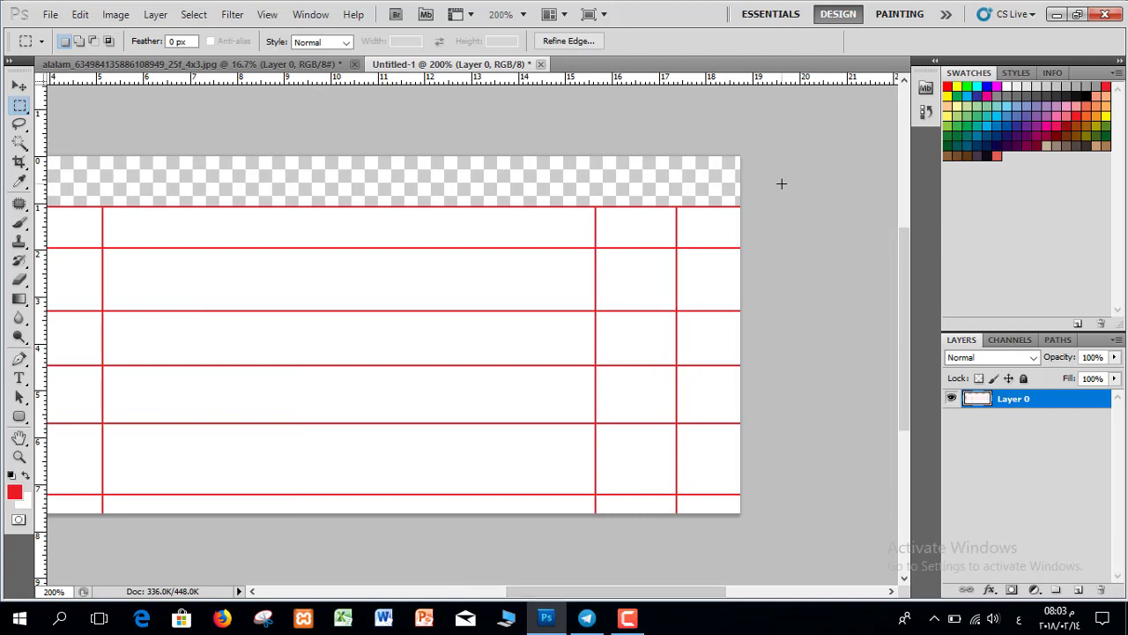
left_click_drag(702, 451, 678, 565)
key("Delete")
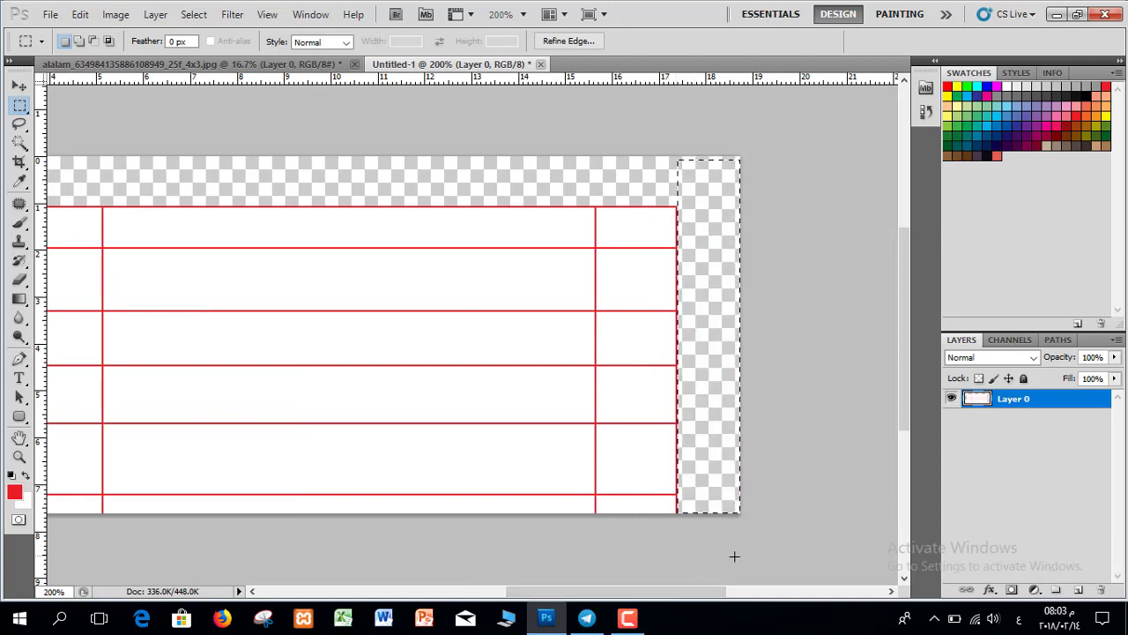
left_click_drag(765, 495, 89, 569)
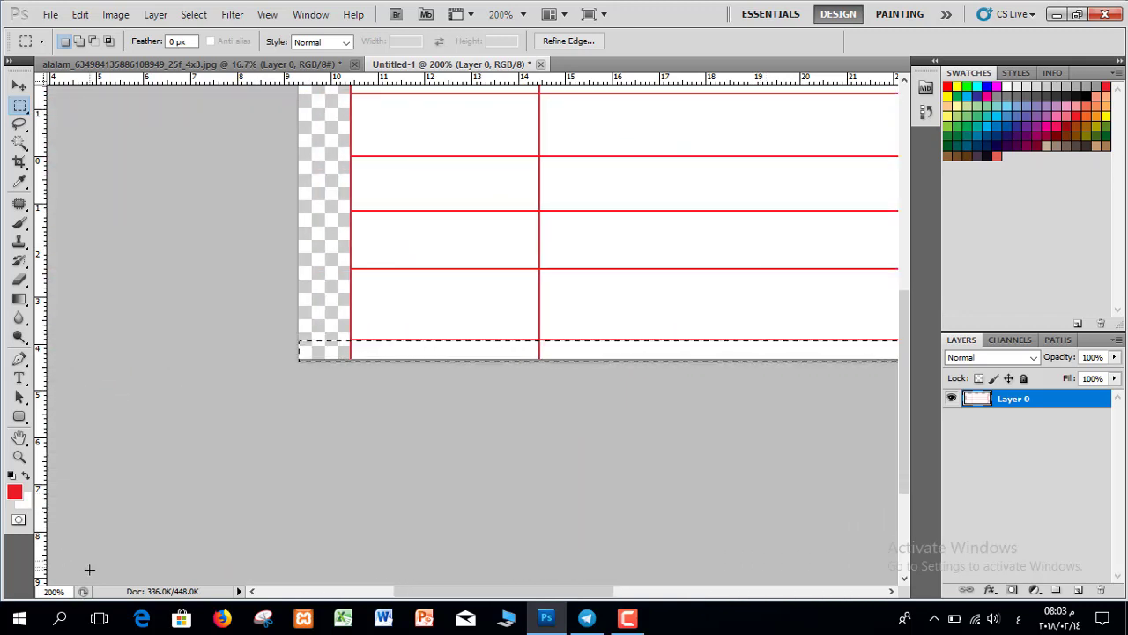
key("Delete")
key("ctrl+d")
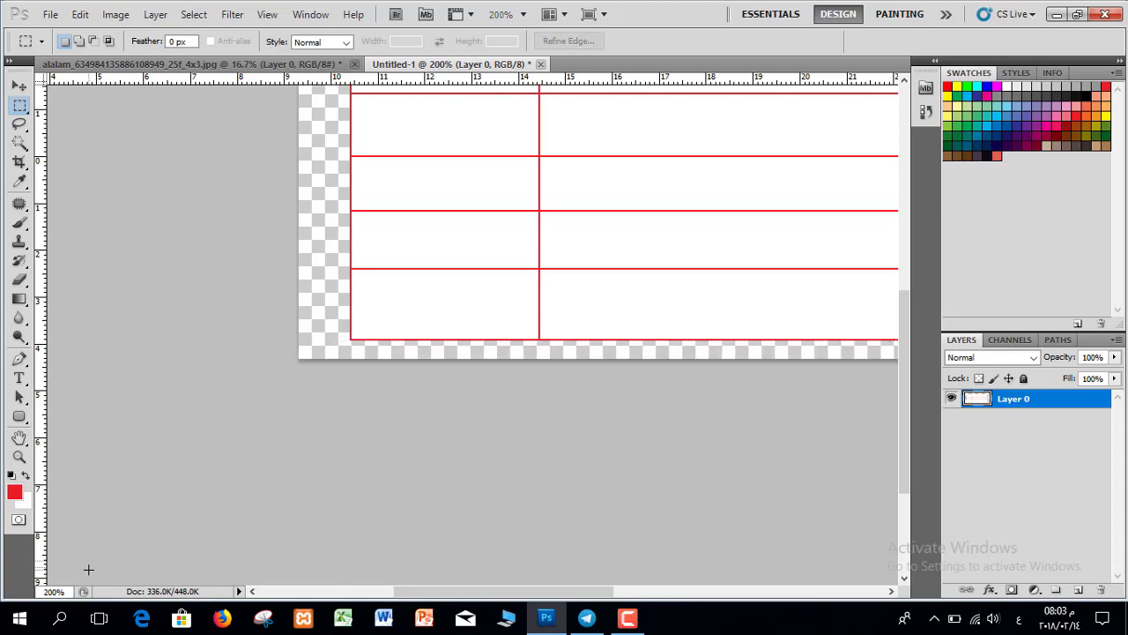
key("ctrl+minus")
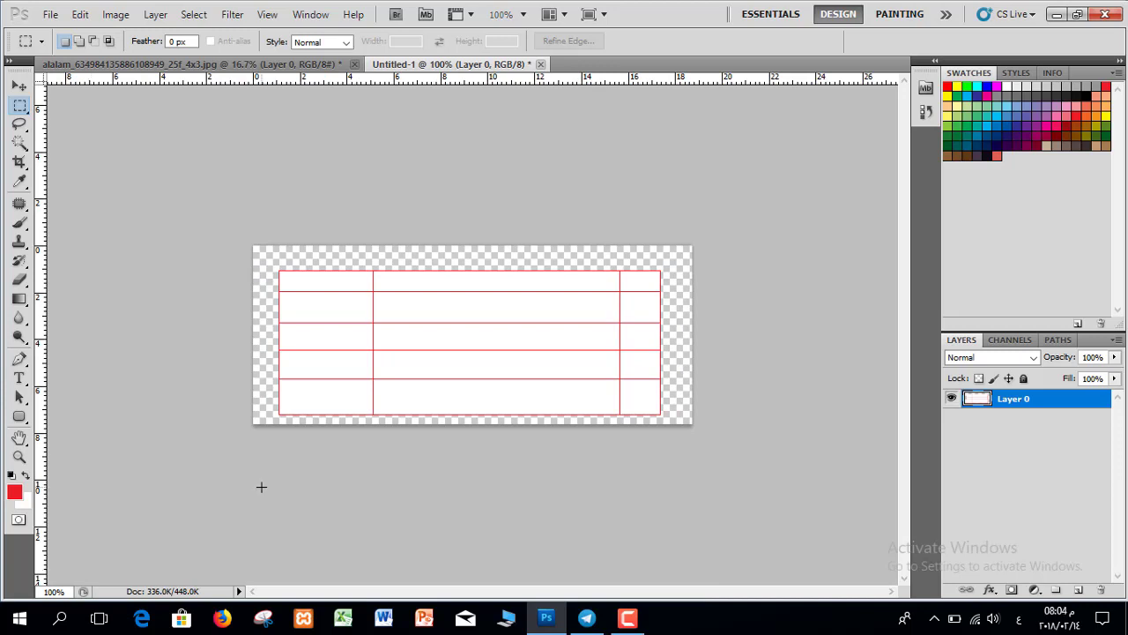
right_click(23, 107)
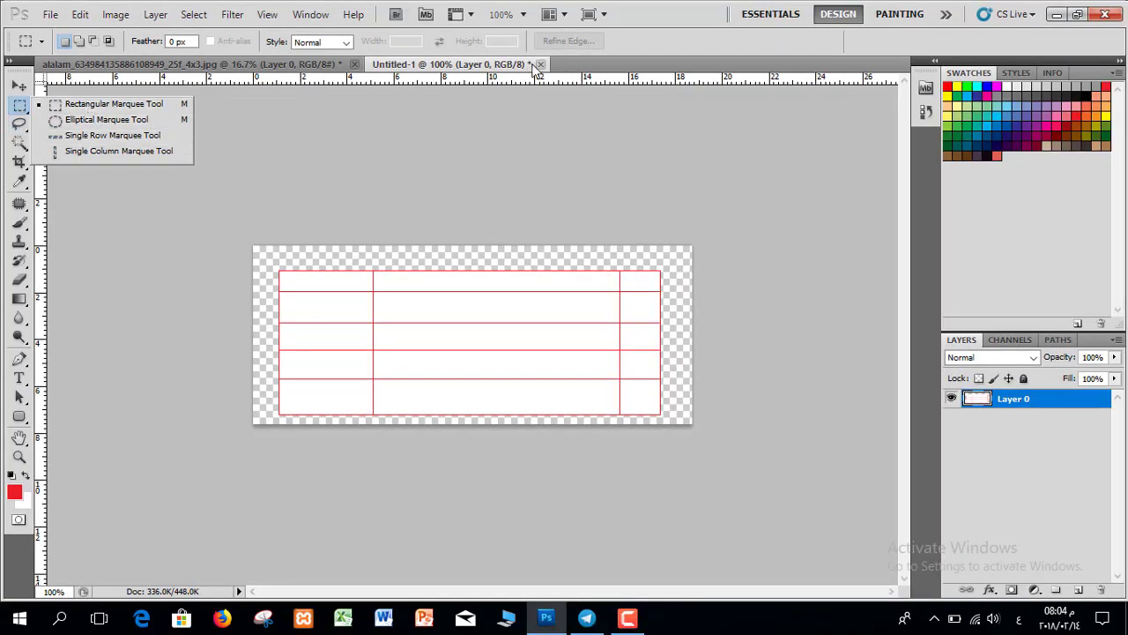
- Draw a freehand Lasso selection around the right-hand strawberry in the strawberry photo
left_click(20, 125)
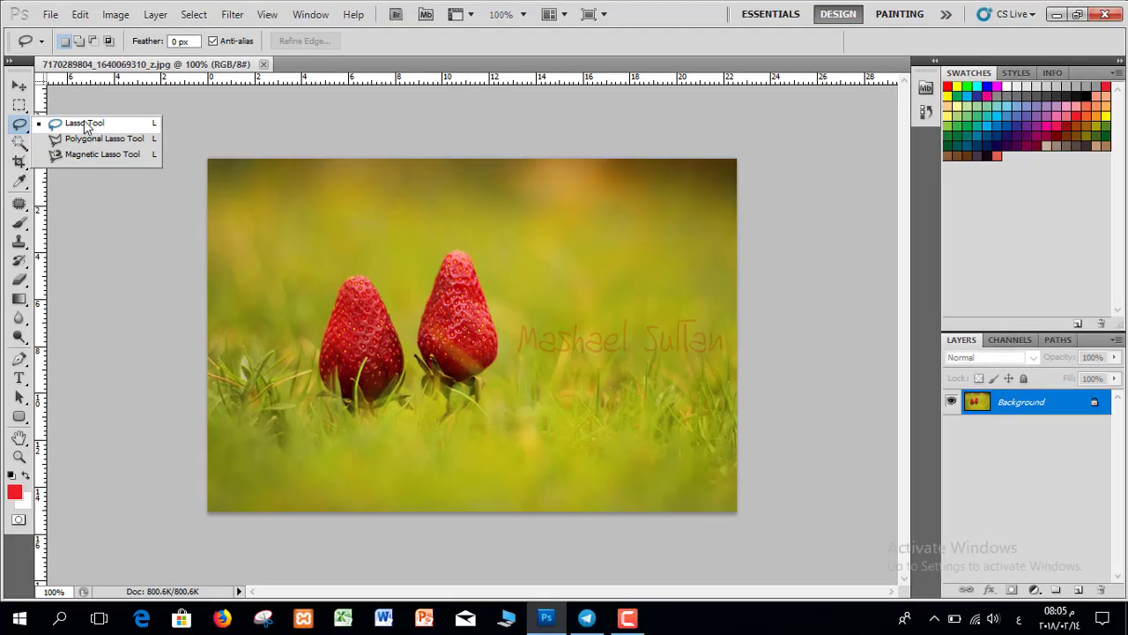
left_click(85, 124)
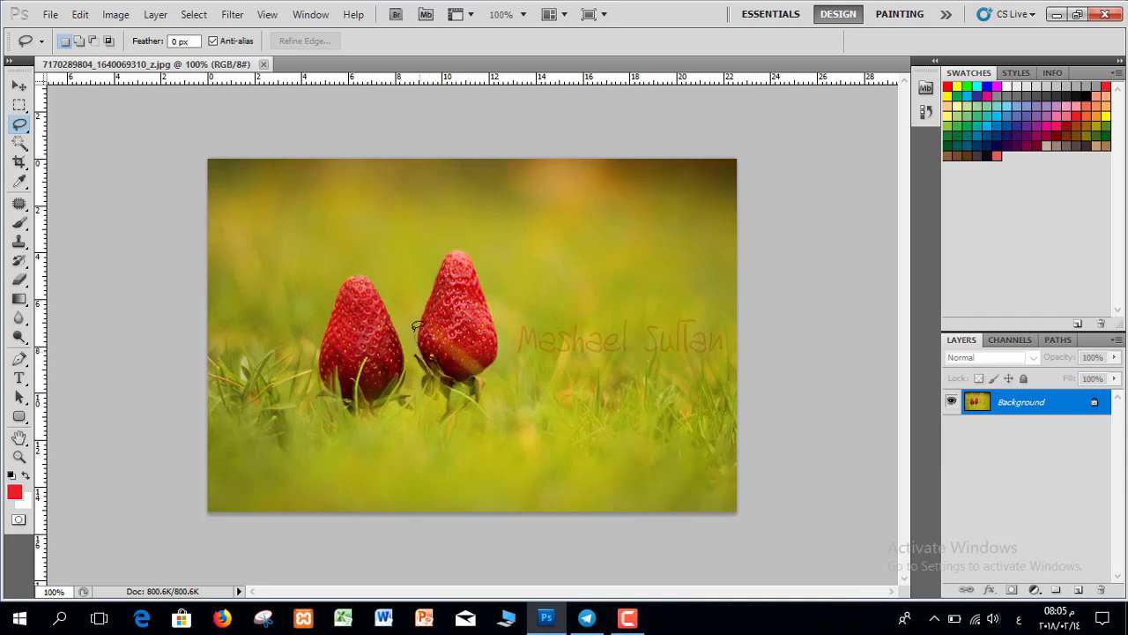
mouse_move(415, 326)
left_mouse_down()
mouse_move(431, 257)
mouse_move(473, 239)
mouse_move(506, 308)
left_mouse_up()
left_click_drag(460, 386, 453, 383)
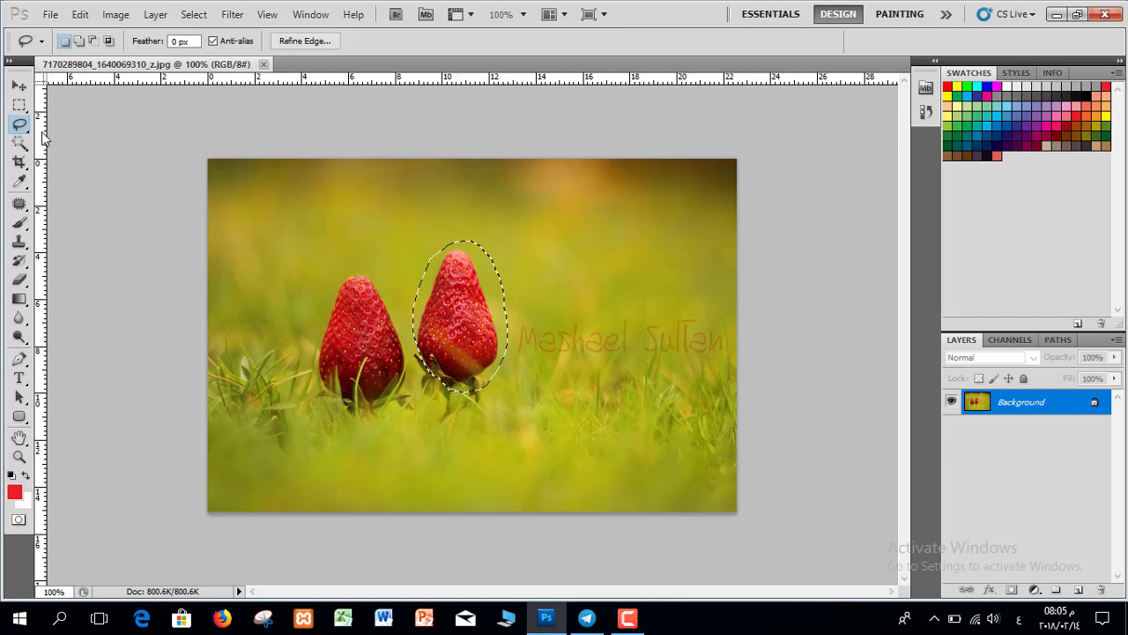
- Try moving the selected strawberry to the photo's upper right with the Move tool, and undo the move
left_click(20, 87)
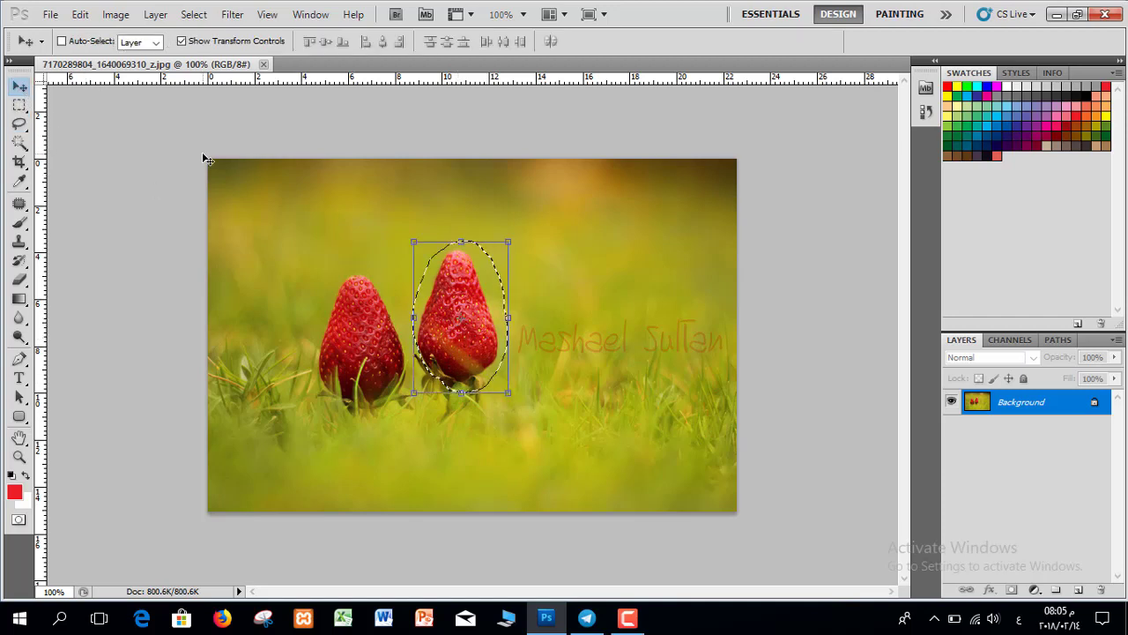
left_click_drag(499, 270, 650, 227)
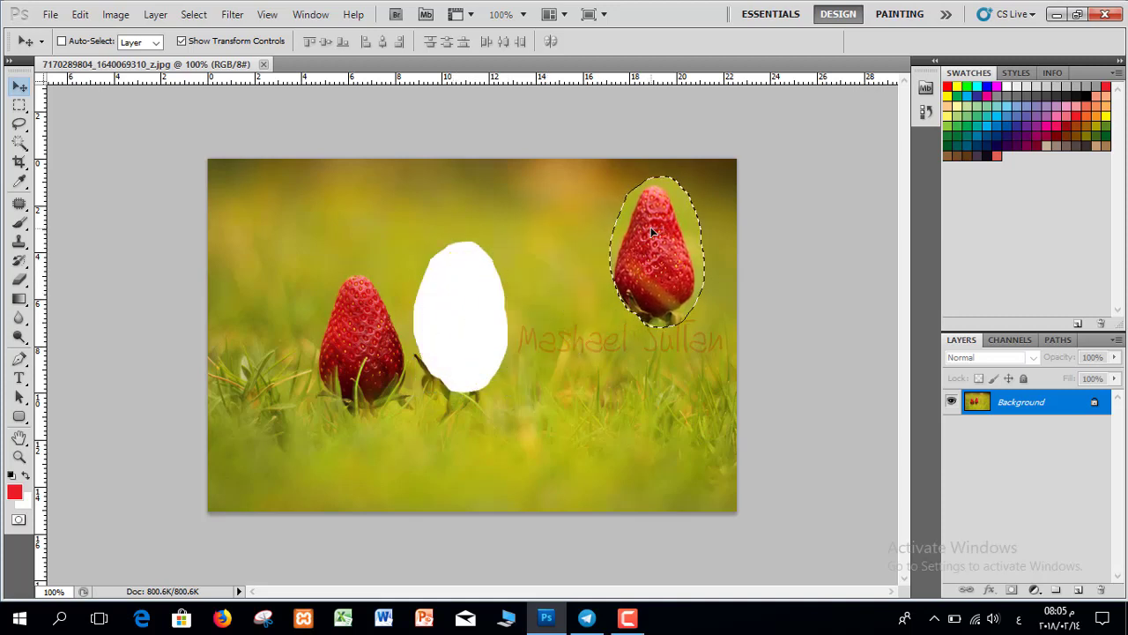
key("ctrl+z")
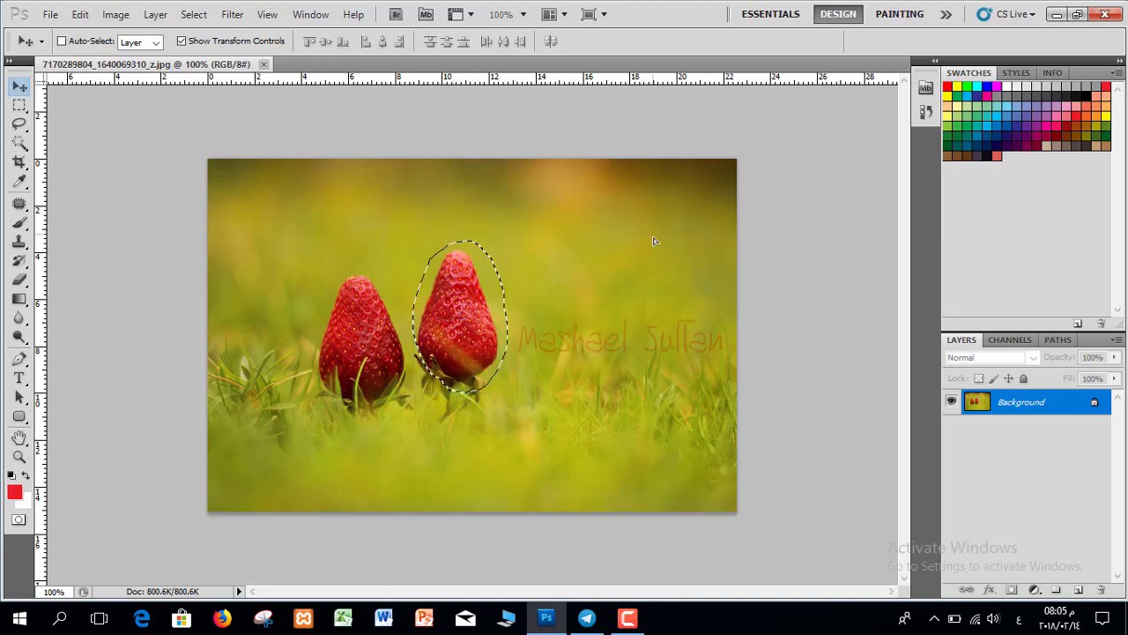
- Convert the Background into a regular layer and place three duplicates of the selected strawberry across the photo's upper area
double_click(1092, 401)
left_click(712, 195)
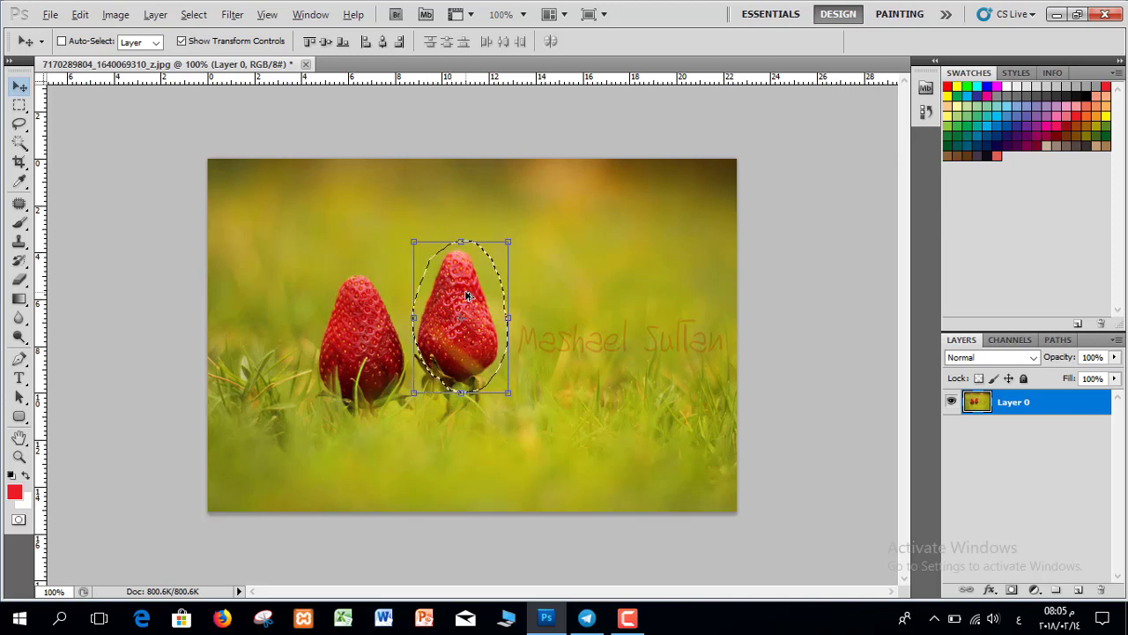
left_click_drag(467, 295, 275, 228)
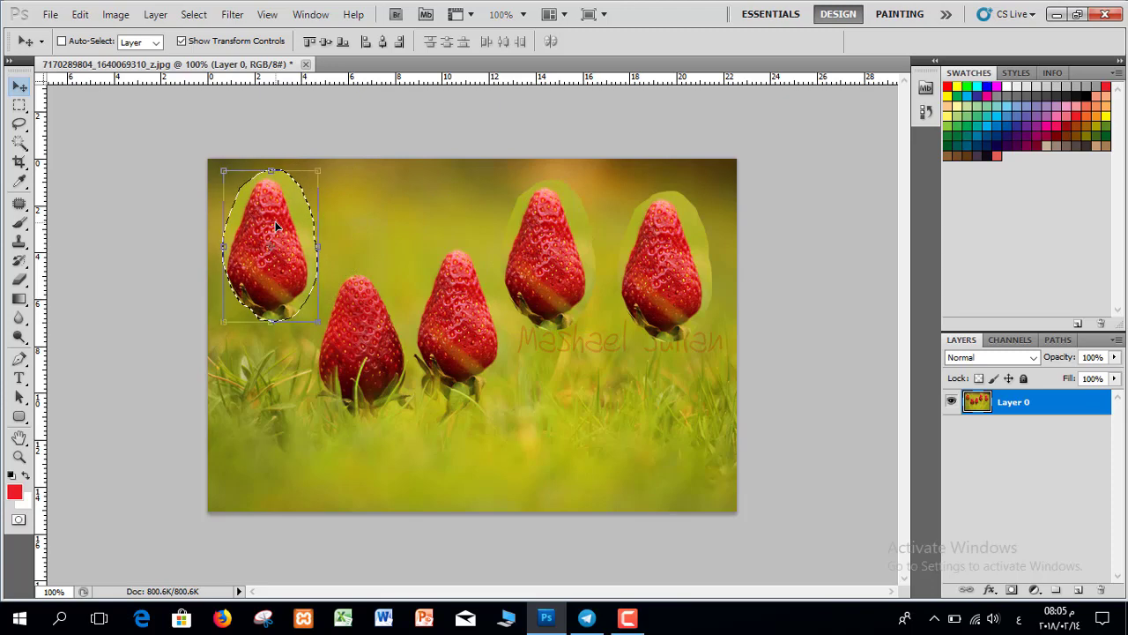
- Copy the selected upper-left strawberry, paste it as a new layer, and place it just right of the original
left_click(80, 14)
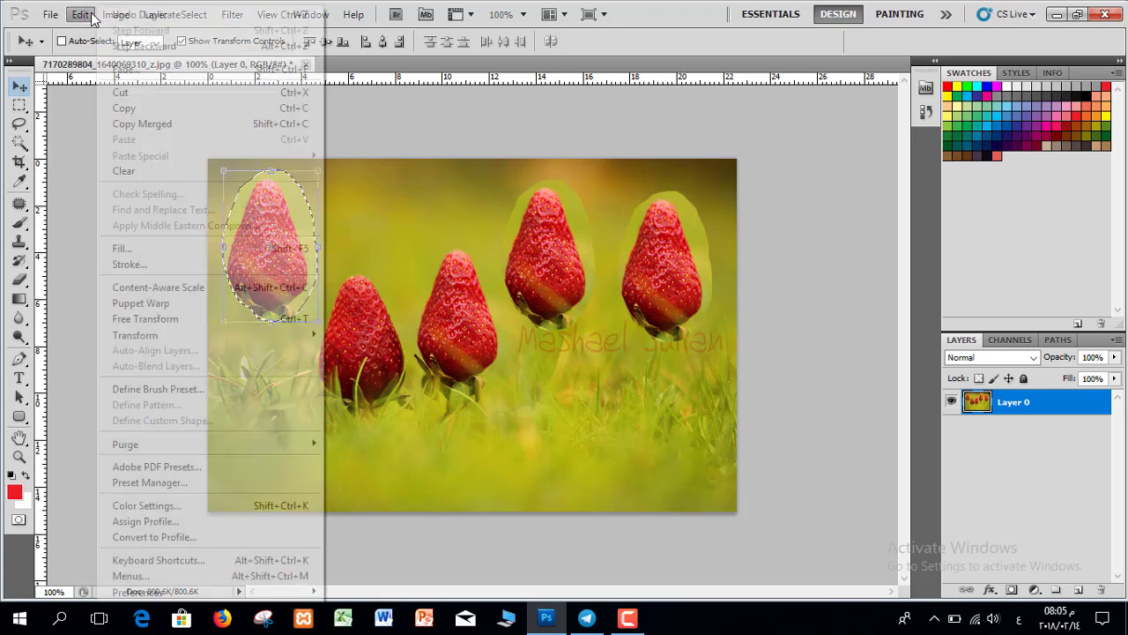
left_click(134, 107)
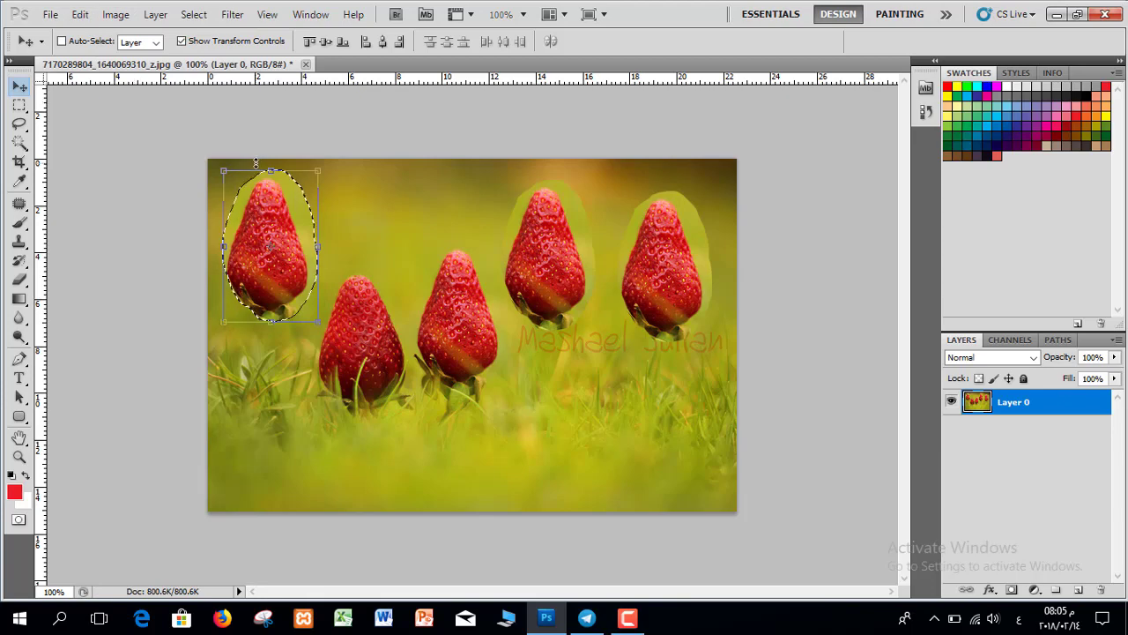
left_click(80, 14)
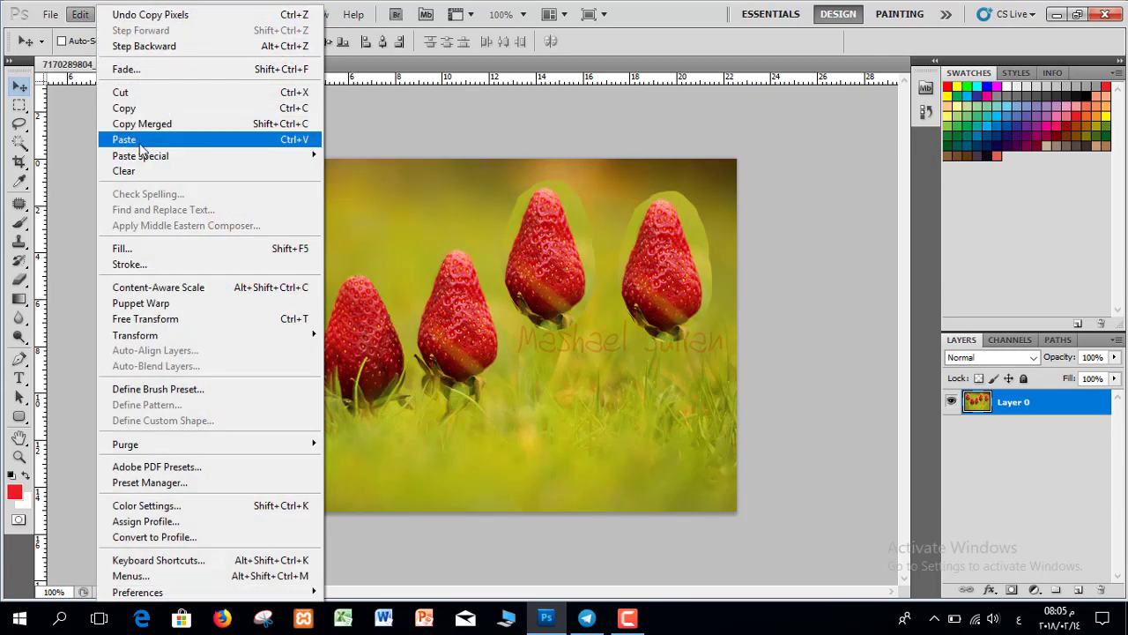
left_click(141, 139)
left_click_drag(285, 238, 394, 236)
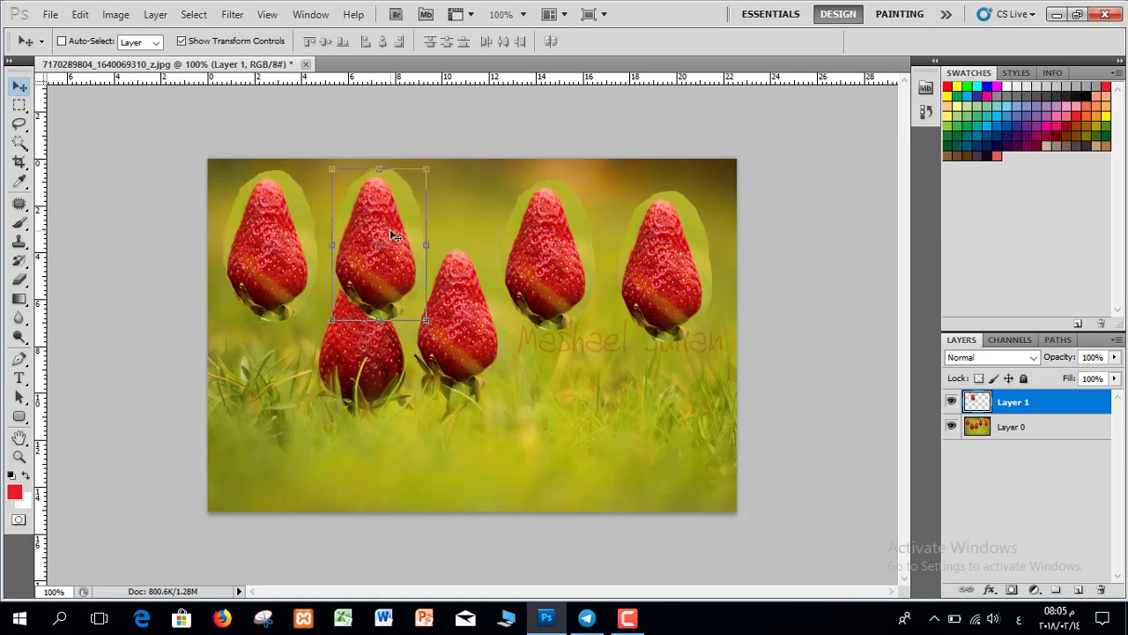
- Paste five more strawberry copies, moving one to the photo's lower right and the last over the original left strawberry
key("ctrl+v")
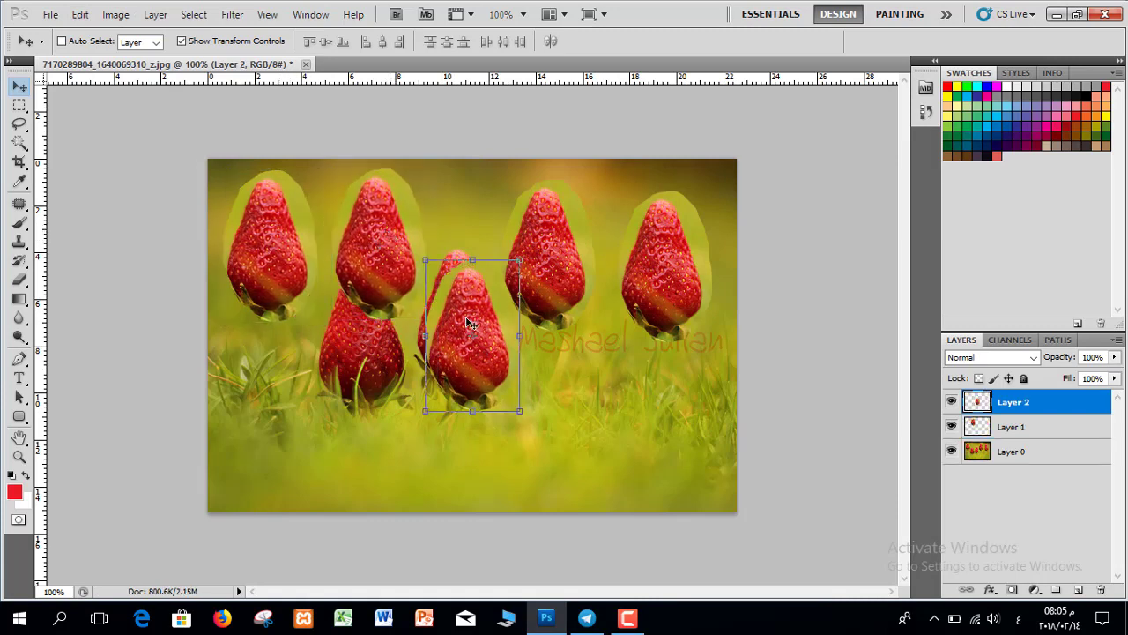
left_click_drag(470, 322, 613, 379)
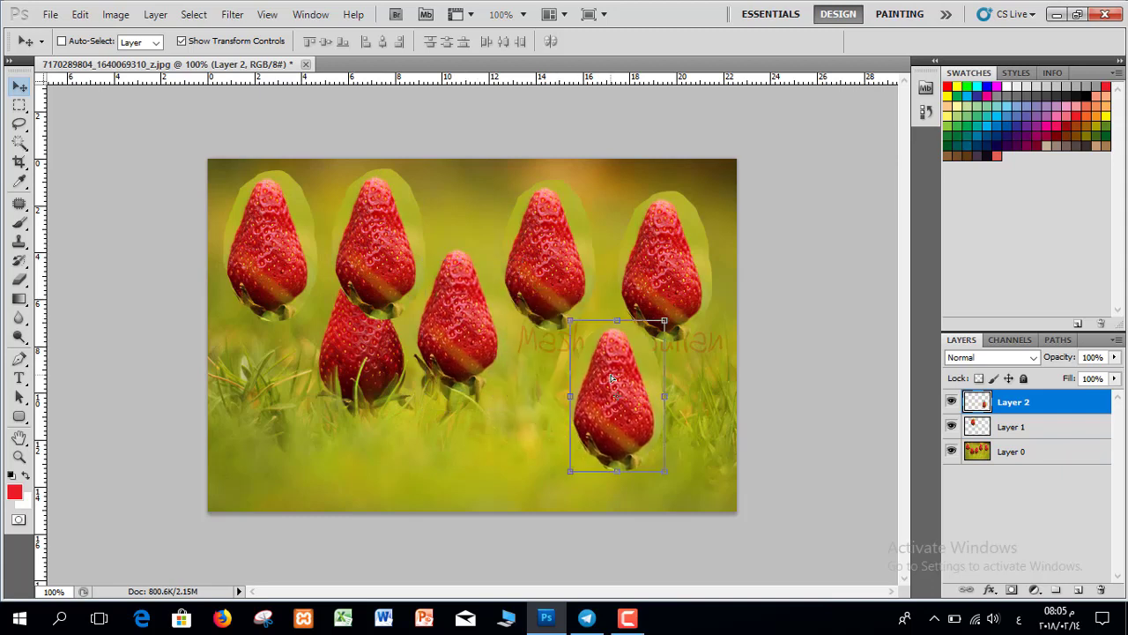
key("ctrl+v")
key("ctrl+v")
key("ctrl+v")
key("ctrl+v")
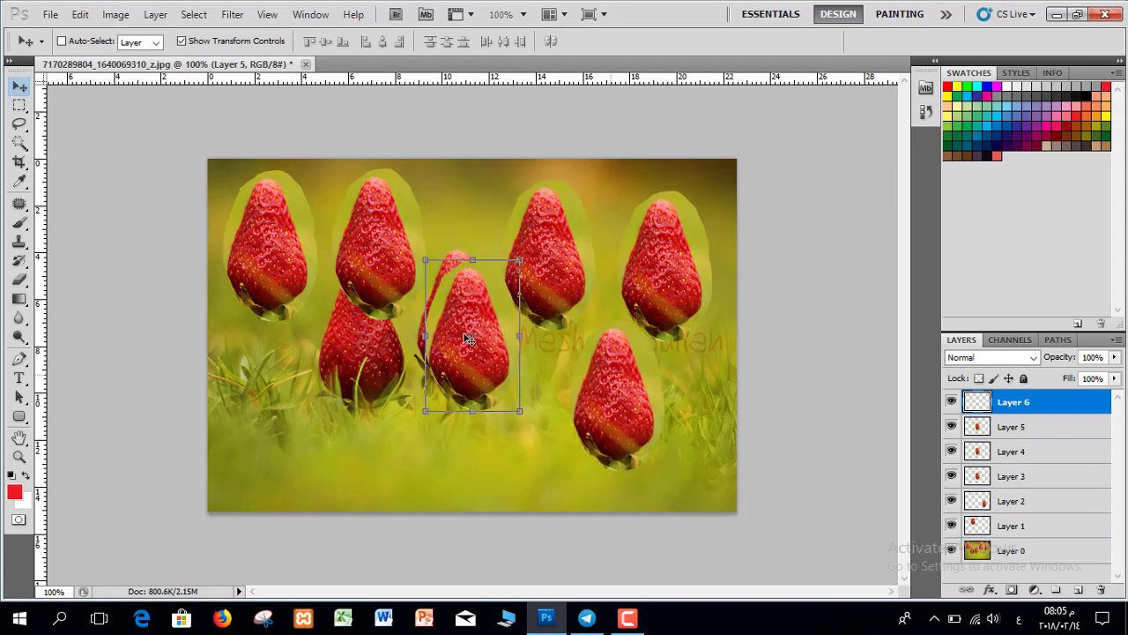
left_click_drag(471, 325, 331, 345)
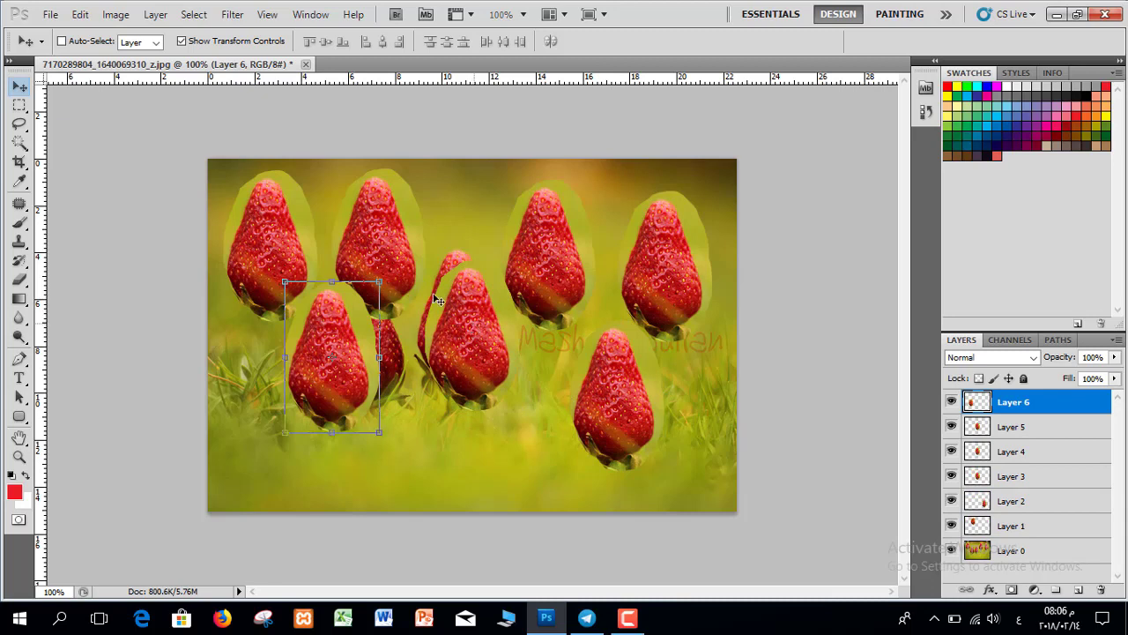
- Choose the Polygonal Lasso tool and open the red box image 9ceaf8c6660af86c50e592178221e494.jpg from Documents
left_click(20, 123)
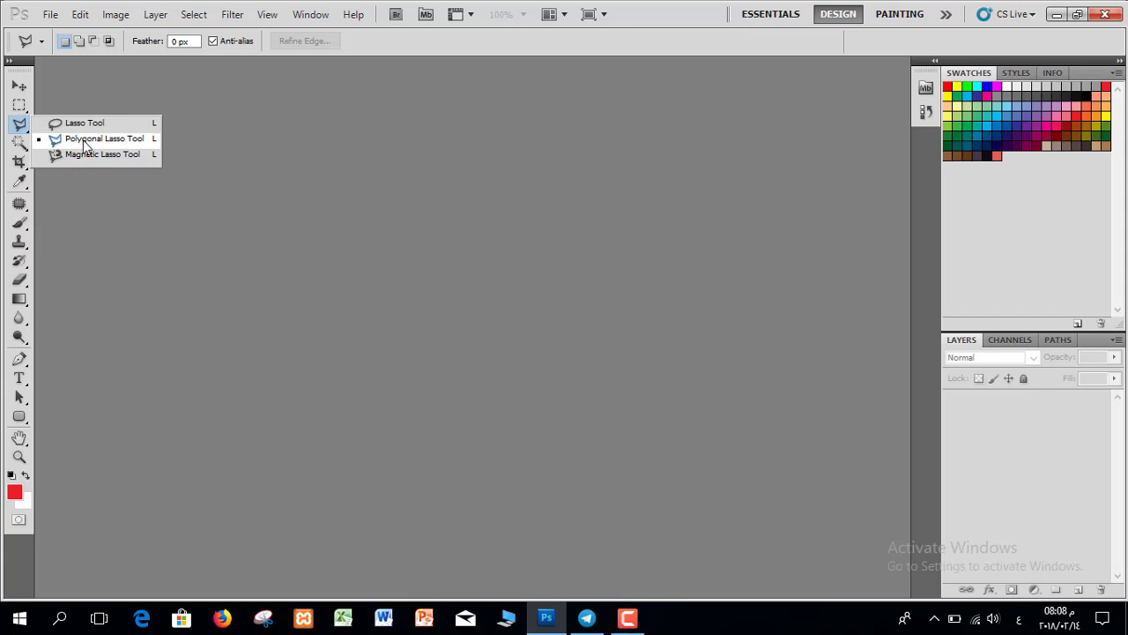
left_click(51, 15)
left_click(67, 44)
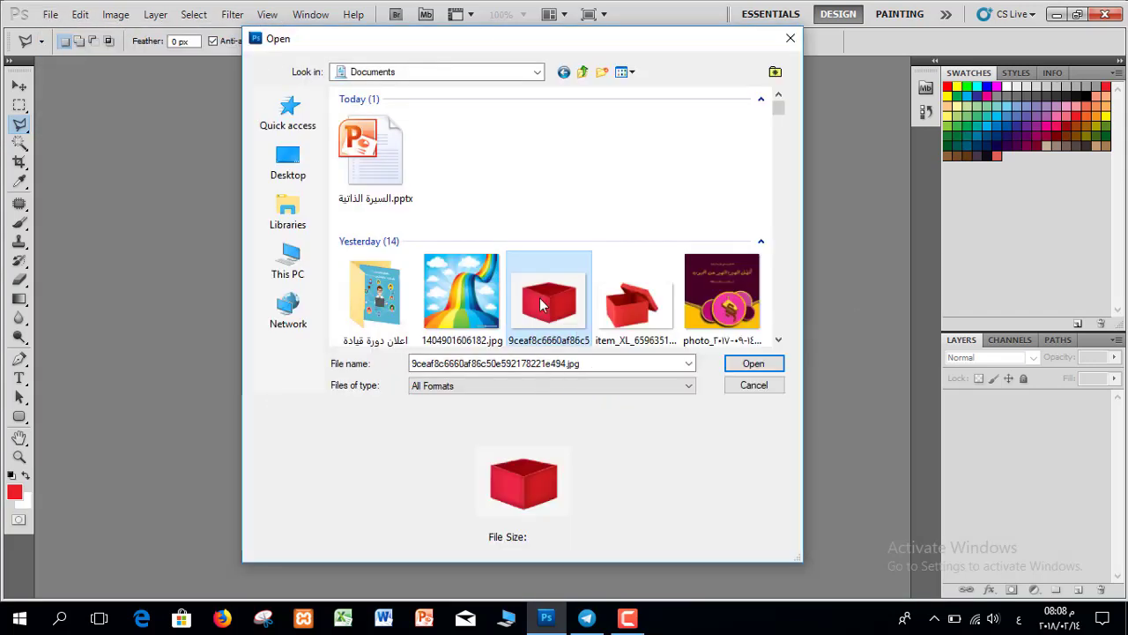
double_click(541, 304)
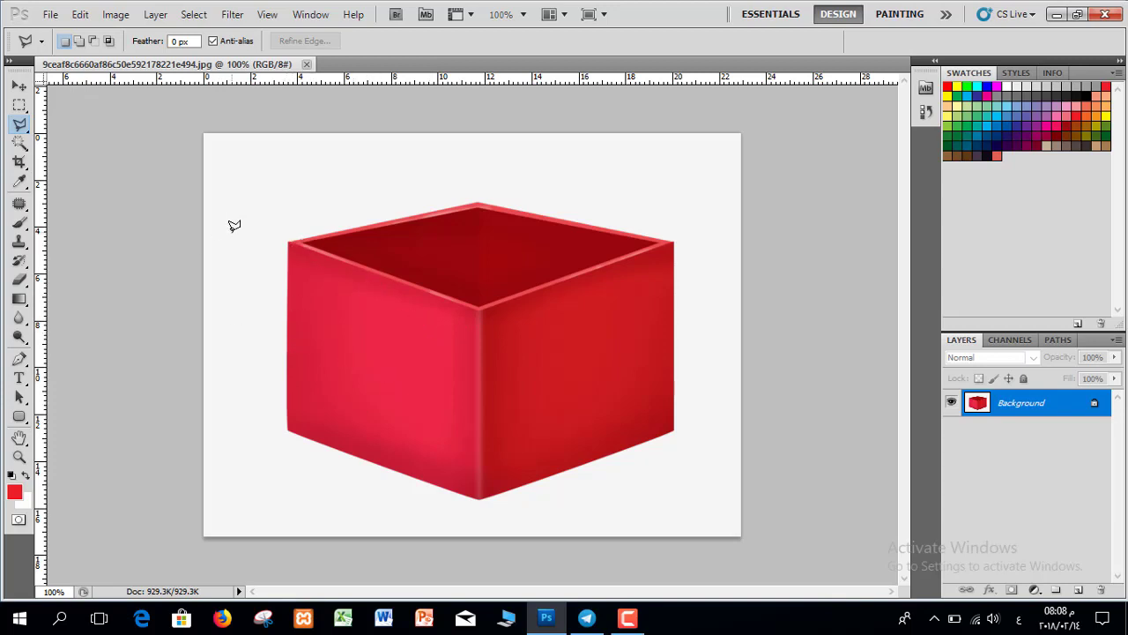
left_click(79, 14)
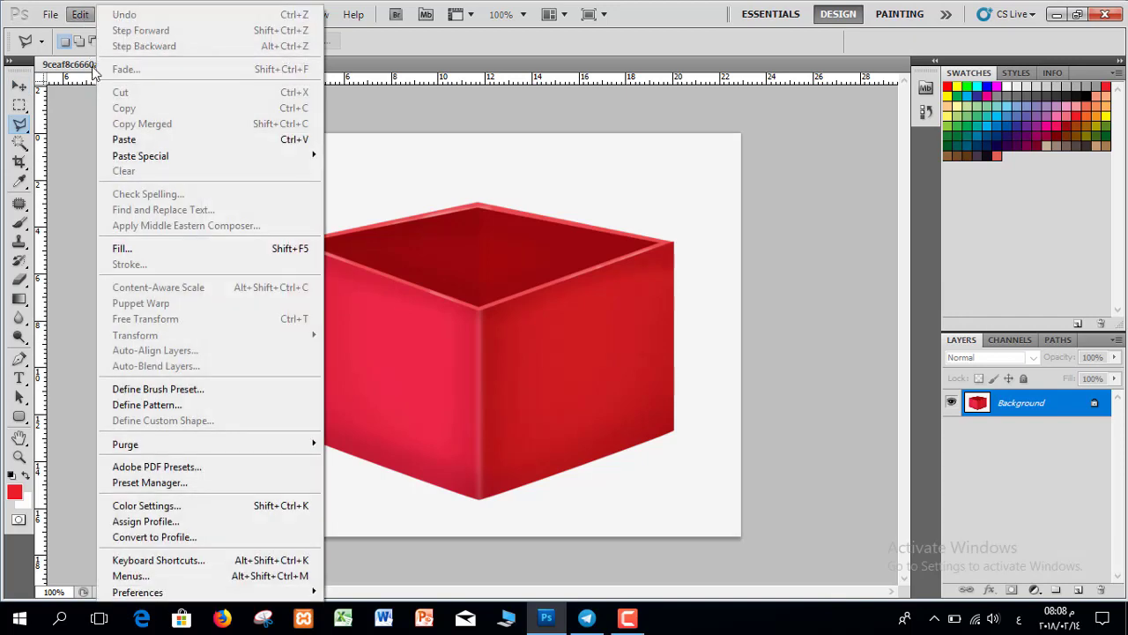
left_click(22, 125)
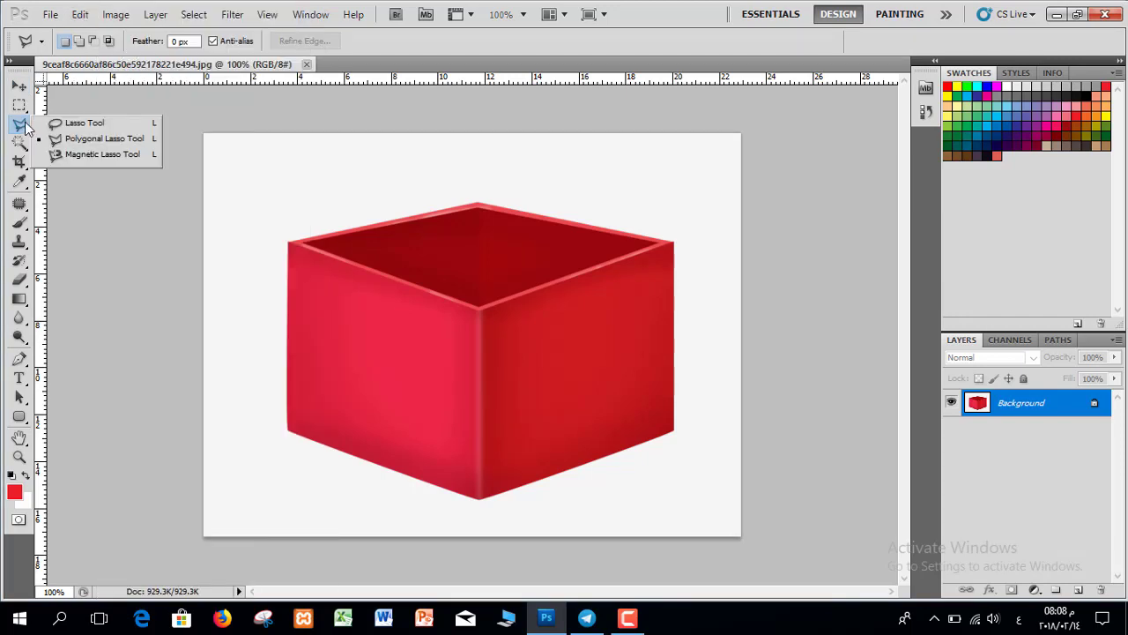
- Try to outline the red box freehand with the Lasso tool, then deselect the result
left_click(79, 124)
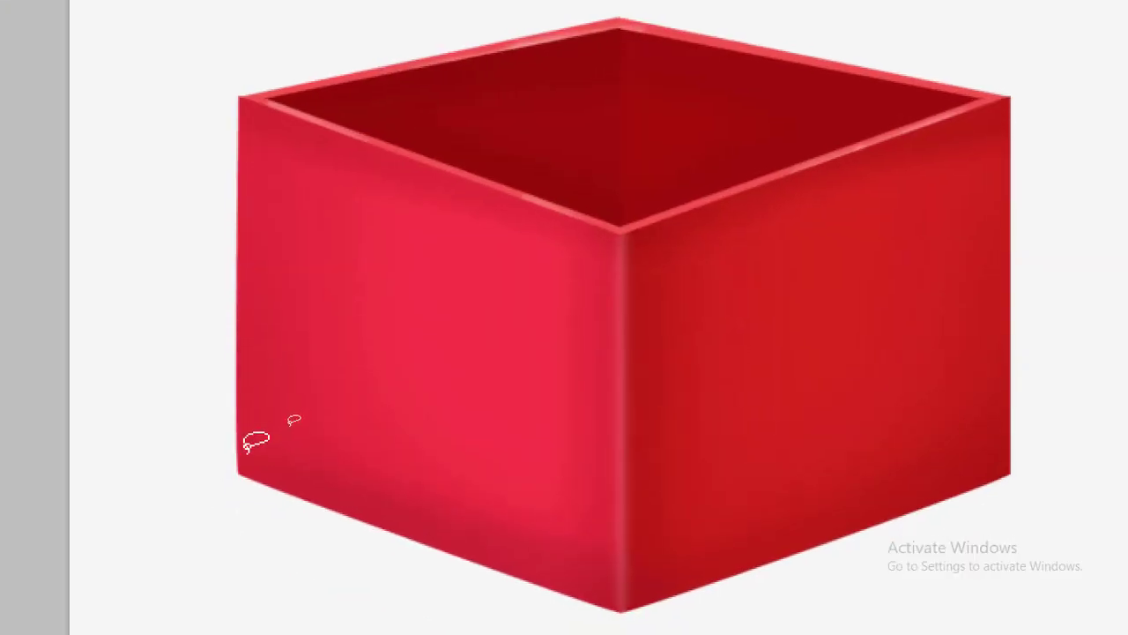
mouse_move(236, 467)
left_mouse_down()
mouse_move(227, 158)
mouse_move(237, 94)
mouse_move(362, 74)
mouse_move(790, 76)
mouse_move(809, 180)
mouse_move(960, 215)
mouse_move(980, 234)
left_mouse_up()
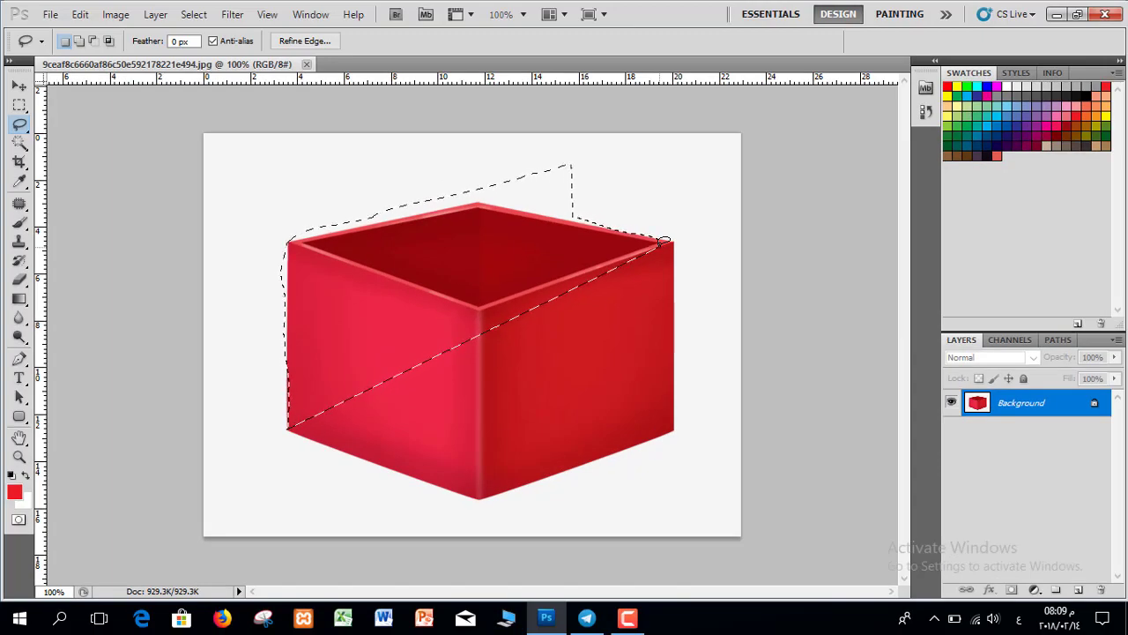
left_click(194, 14)
left_click(210, 50)
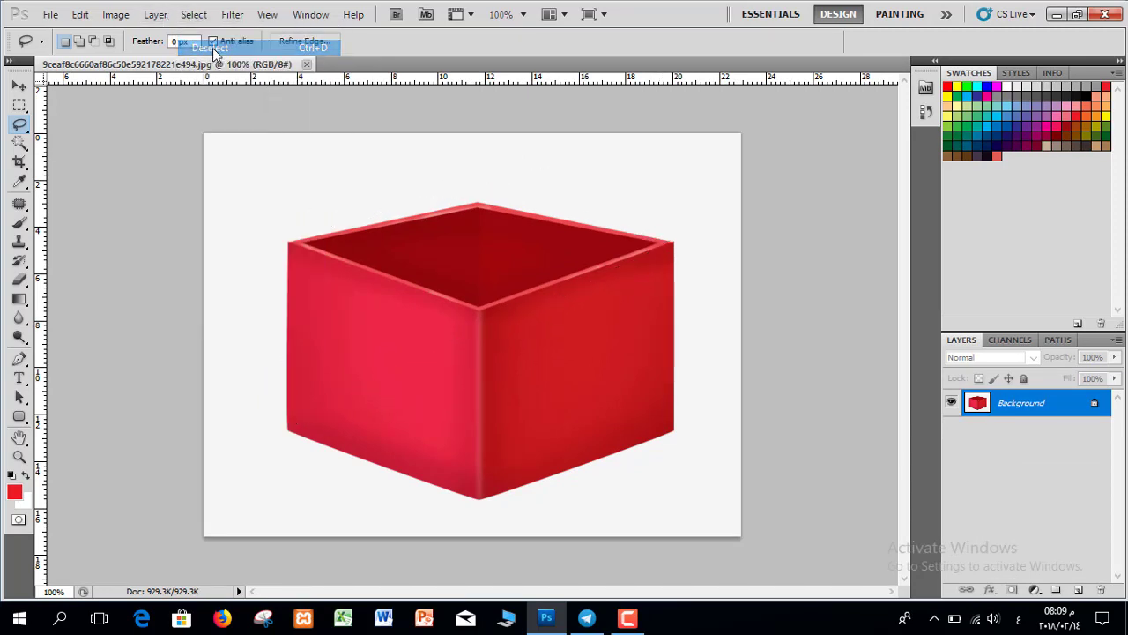
- Select the whole red box with the Polygonal Lasso, placing points at its six outer corners and closing at the upper-left one
right_click(22, 128)
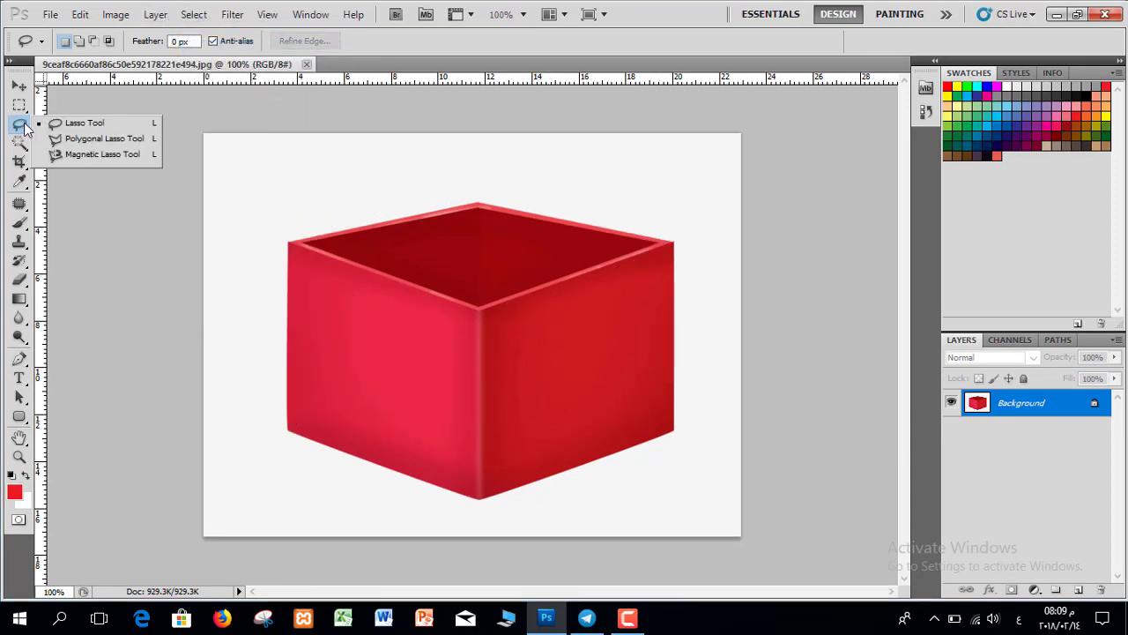
left_click(97, 138)
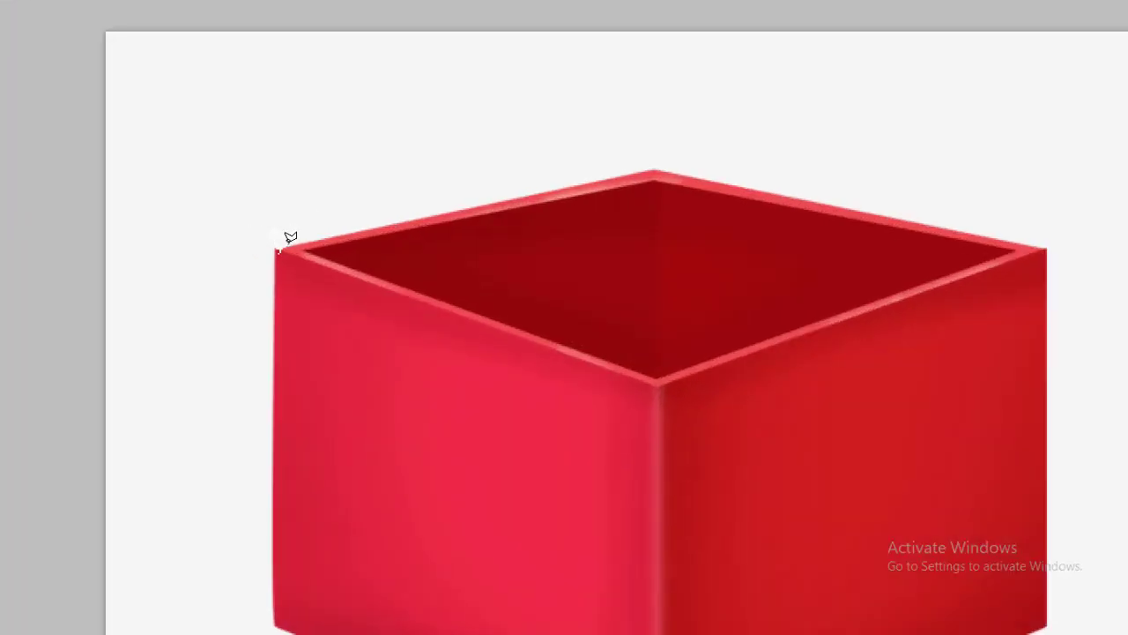
scroll(992, 282, "right", 5)
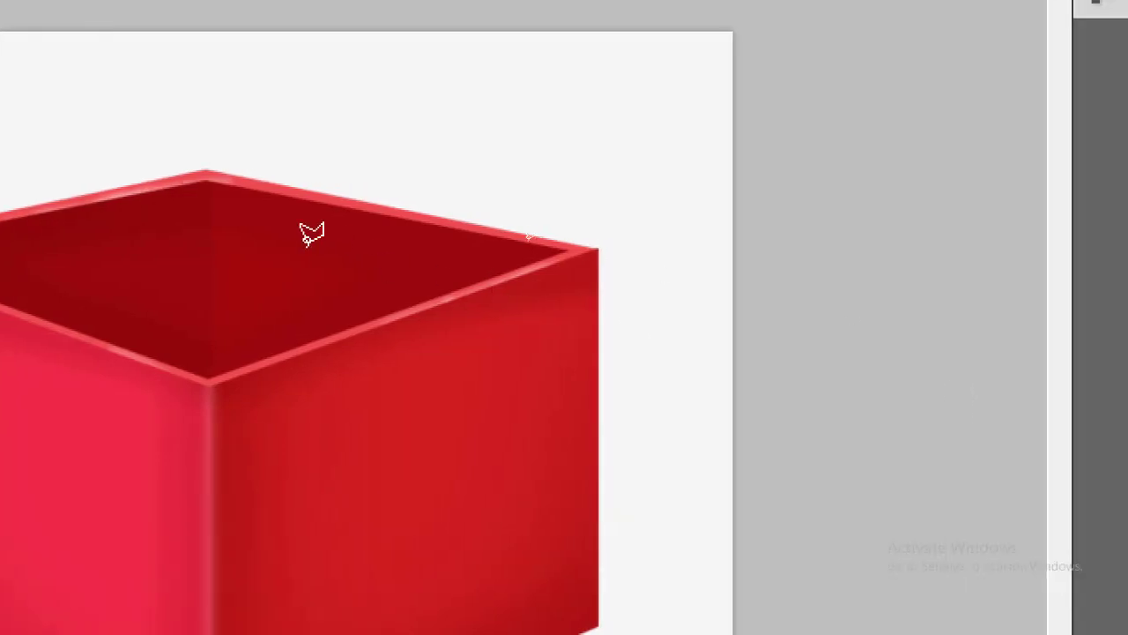
scroll(311, 233, "left", 4)
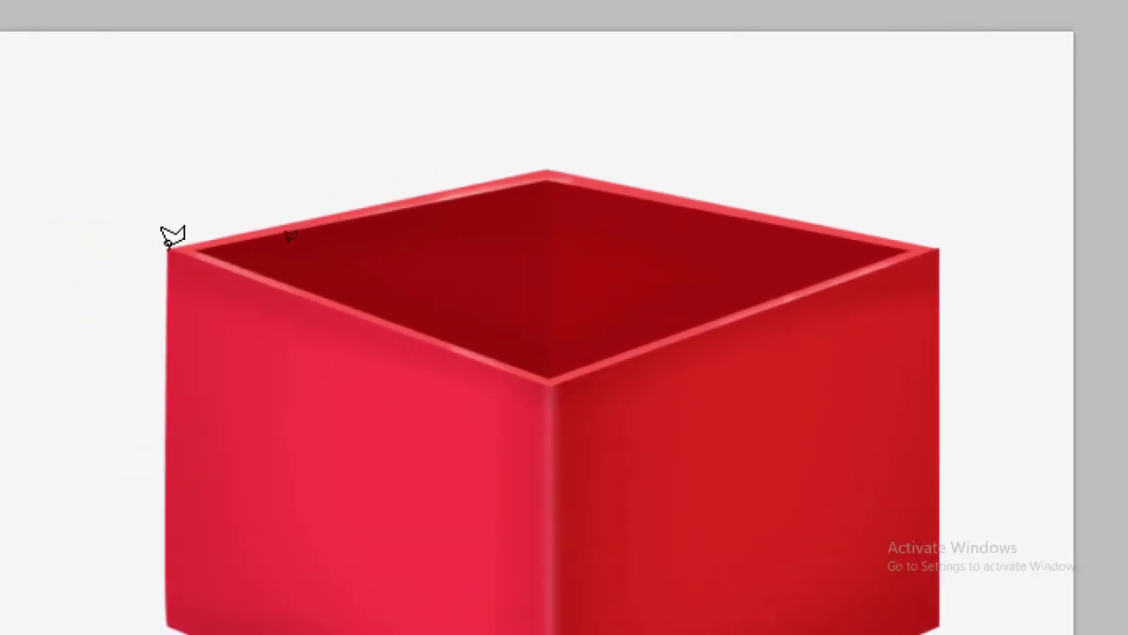
left_click(168, 247)
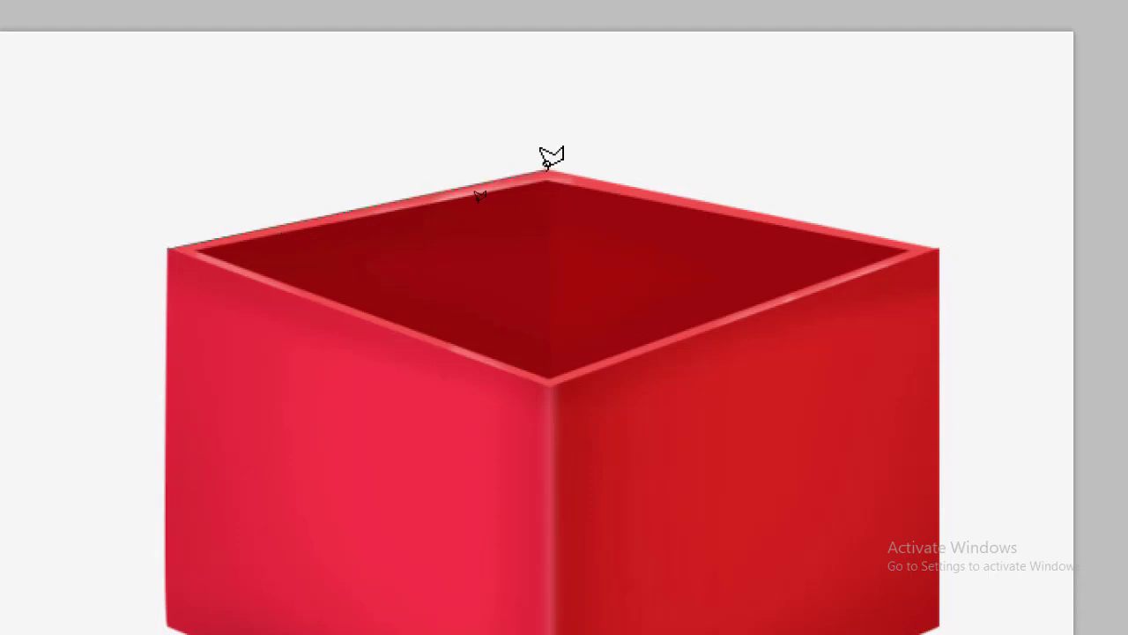
left_click(547, 174)
scroll(705, 264, "right", 3)
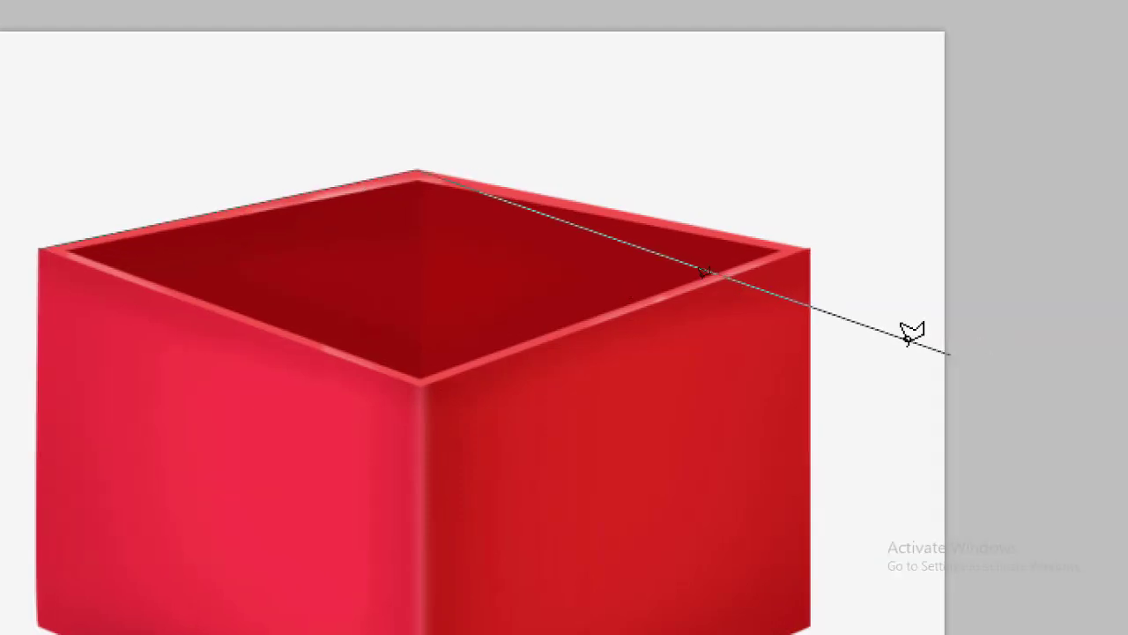
left_click(809, 239)
scroll(846, 538, "down", 3)
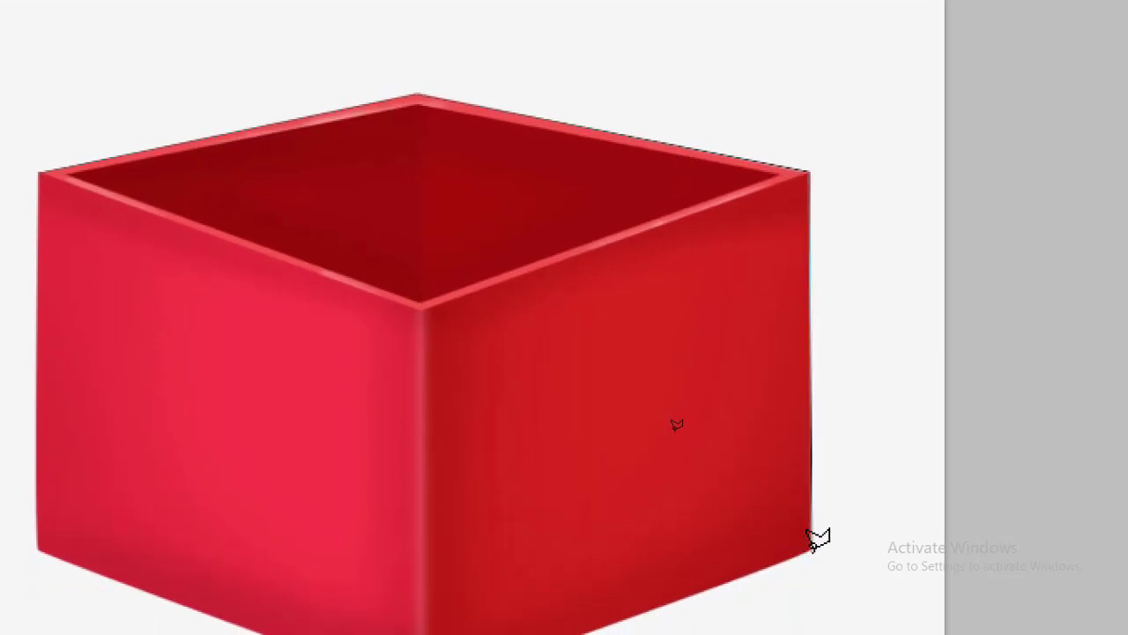
scroll(809, 548, "down", 1)
left_click(809, 548)
scroll(471, 537, "down", 5)
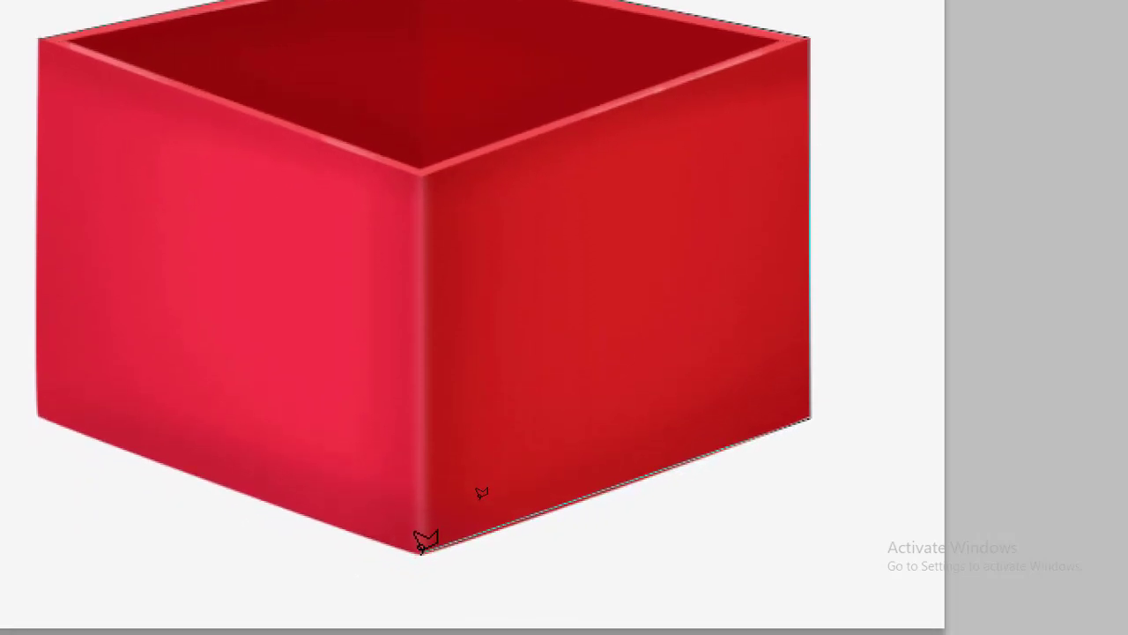
left_click(421, 547)
scroll(143, 433, "left", 4)
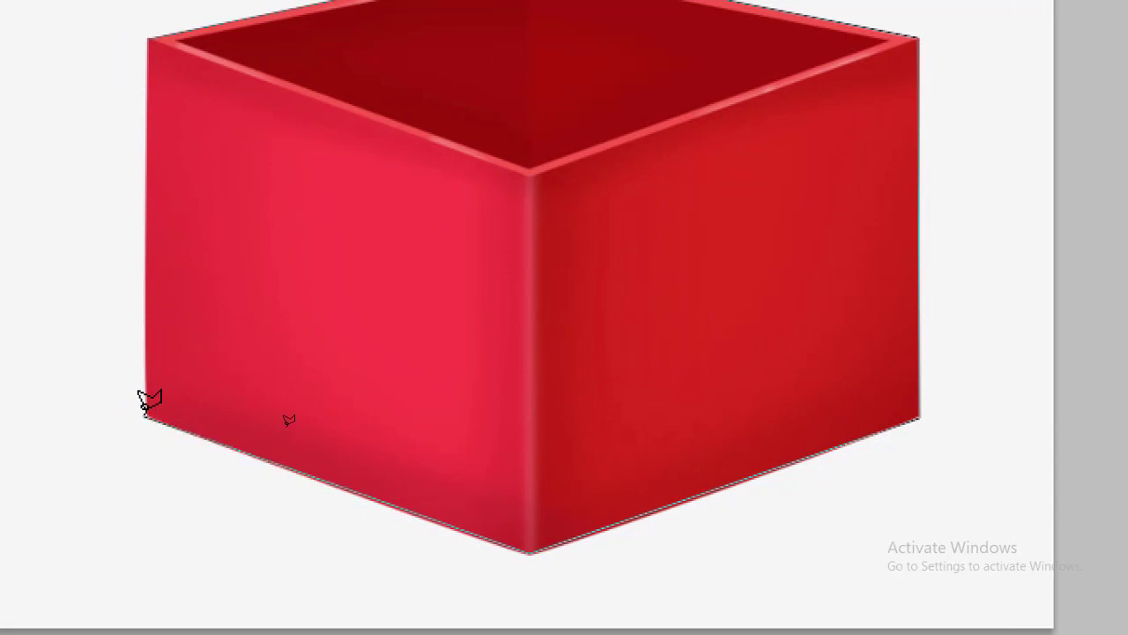
left_click(145, 413)
scroll(163, 106, "up", 2)
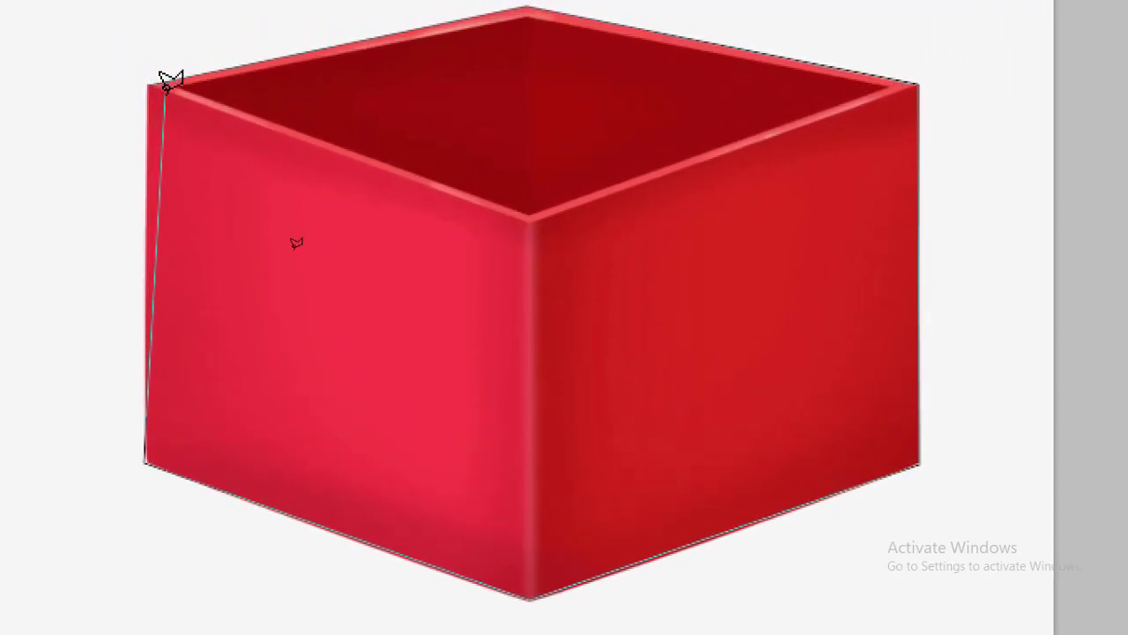
scroll(147, 62, "left", 1)
scroll(147, 63, "up", 1)
scroll(146, 108, "left", 1)
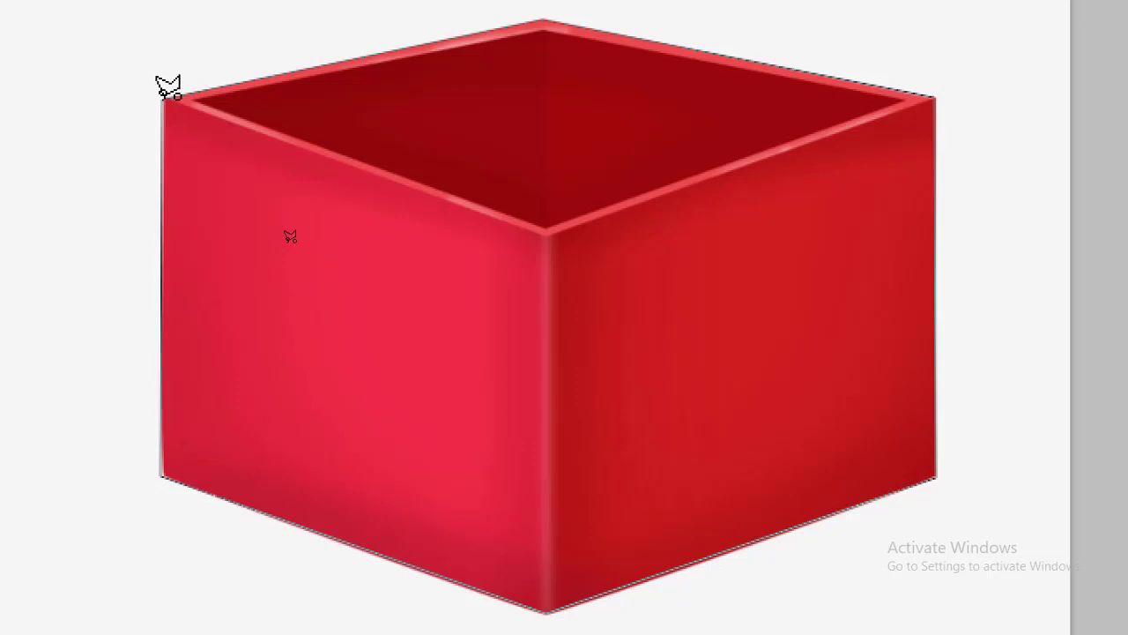
left_click(164, 91)
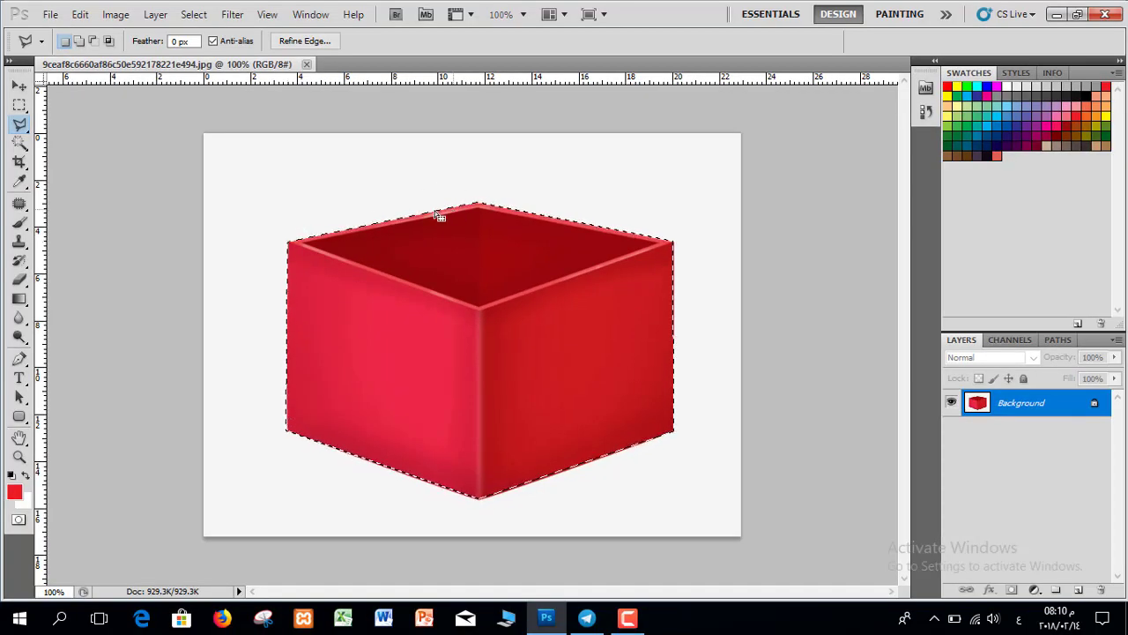
- Open the rainbow image 1404901606182.jpg from Documents
left_click(52, 16)
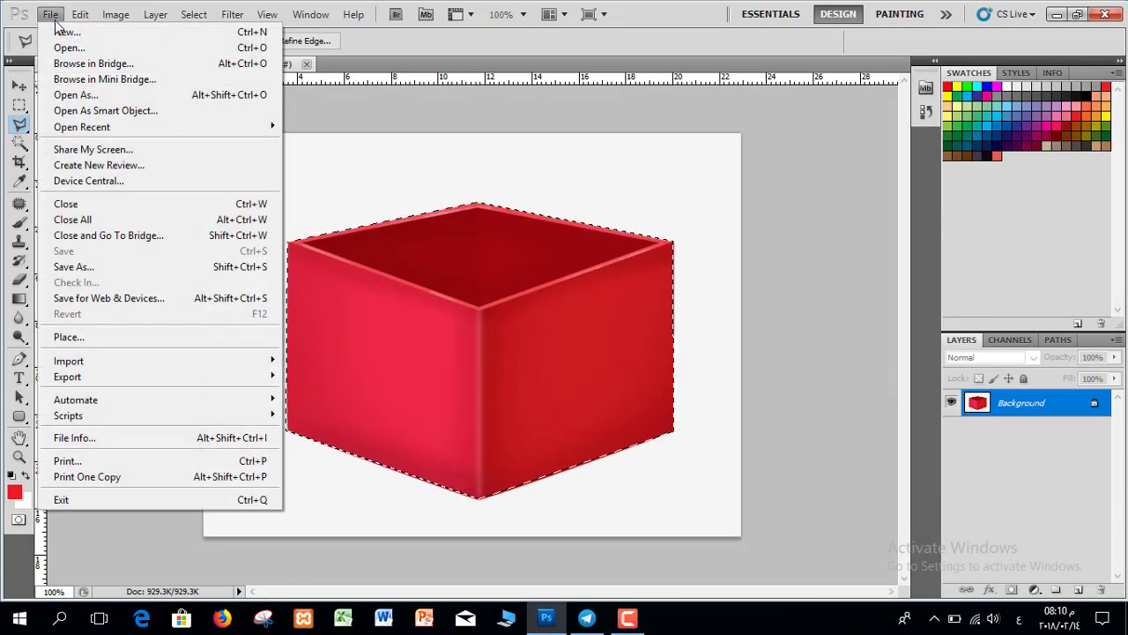
left_click(67, 48)
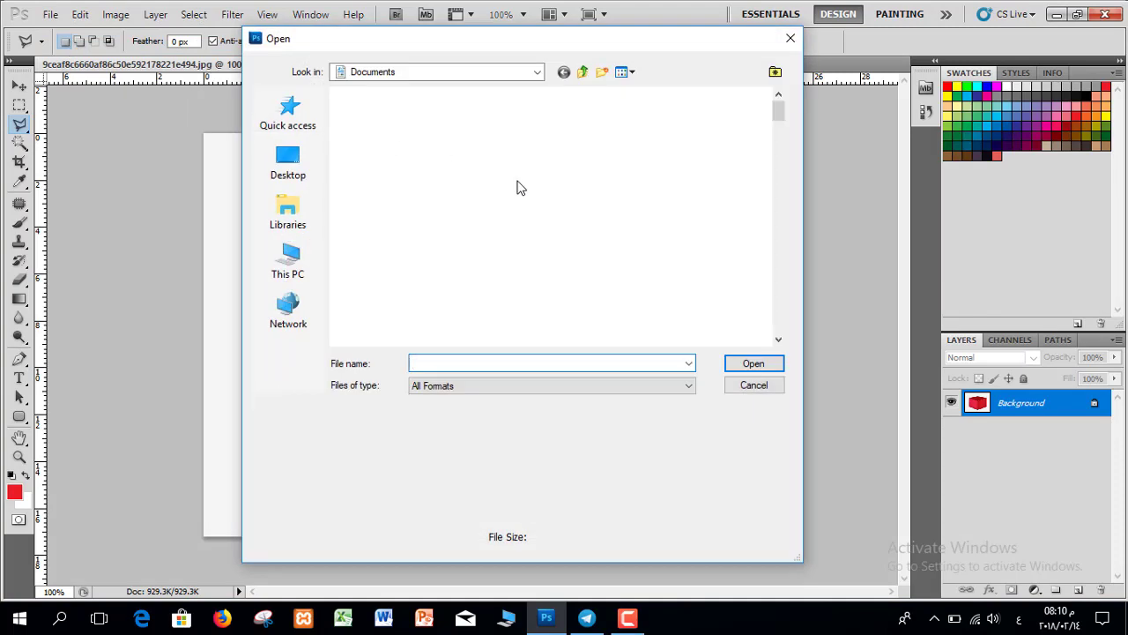
double_click(326, 149)
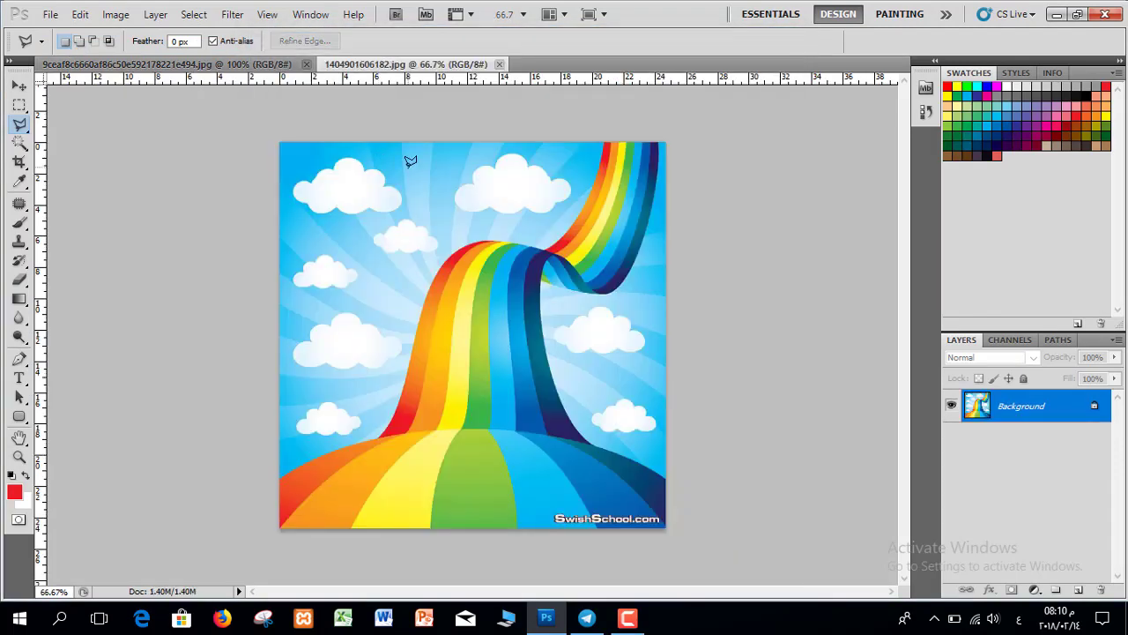
- Copy the selected red box from its image and paste it into the rainbow image 1404901606182.jpg
left_click(249, 65)
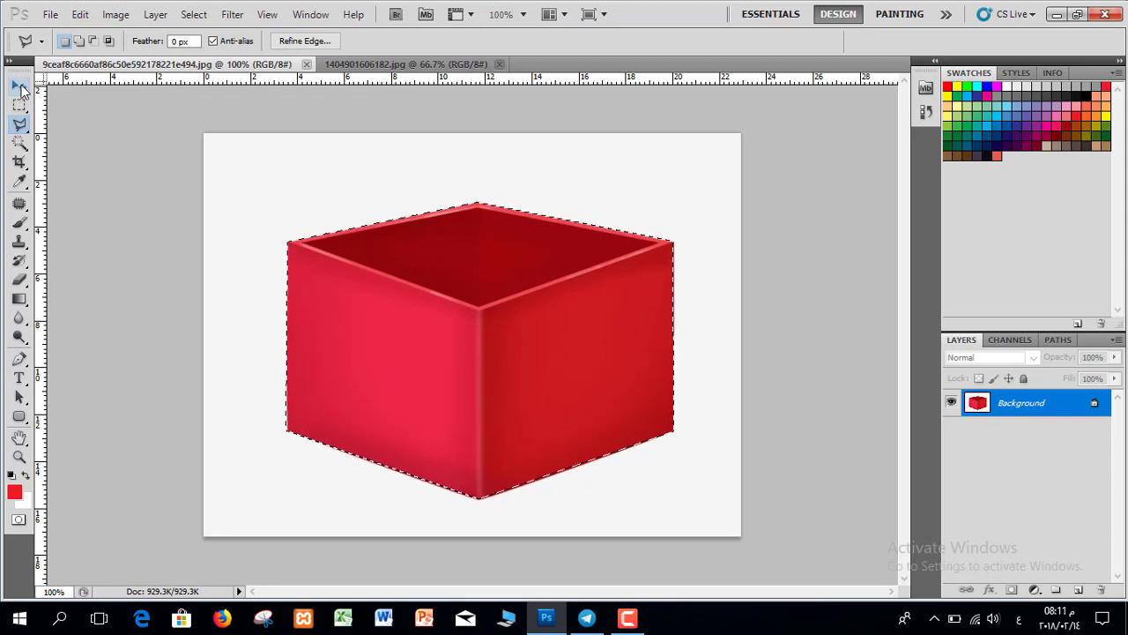
left_click(19, 86)
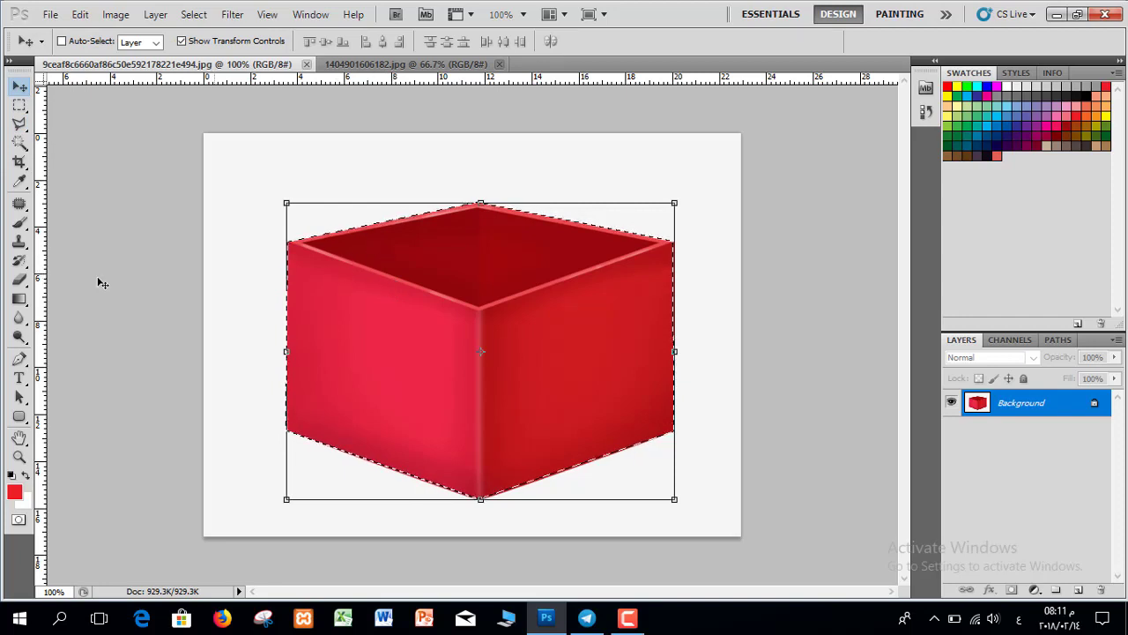
left_click(80, 15)
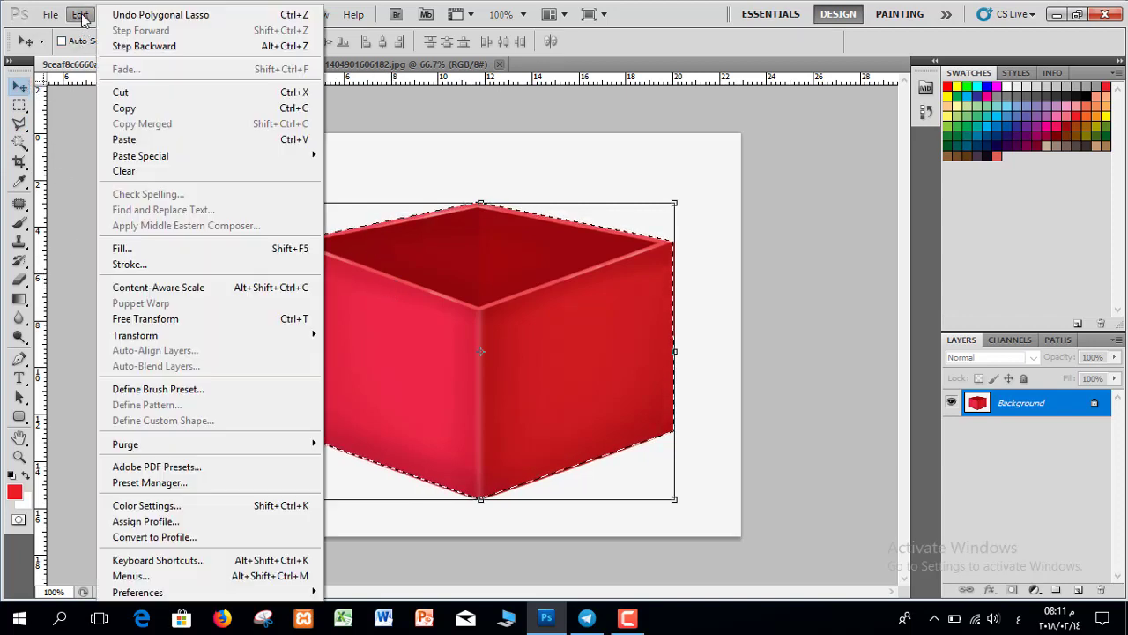
left_click(126, 109)
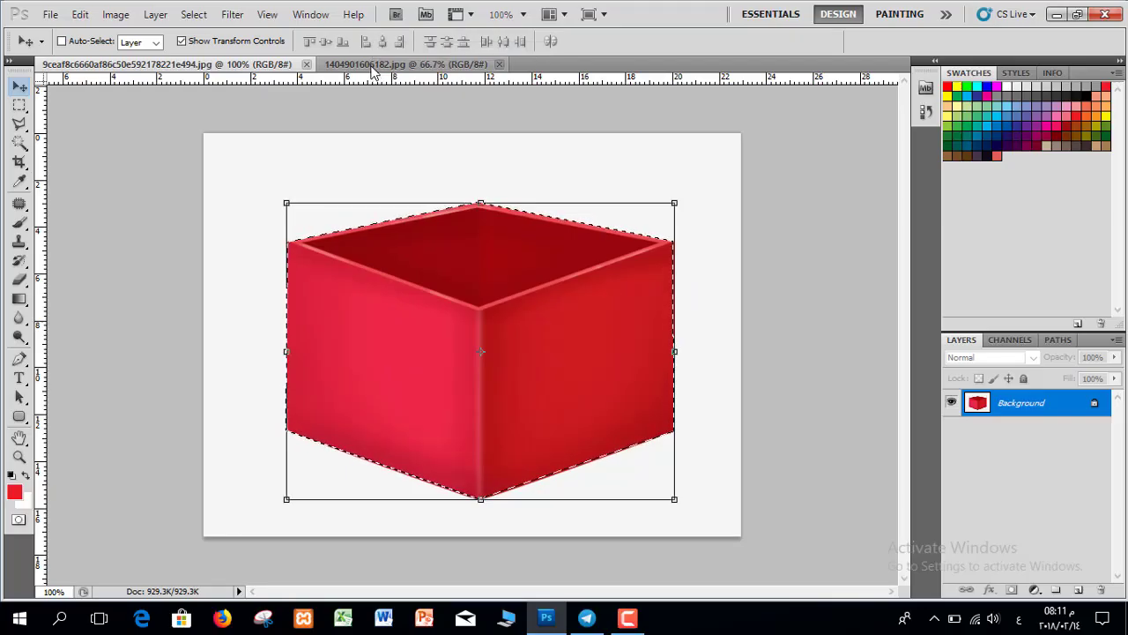
left_click(373, 71)
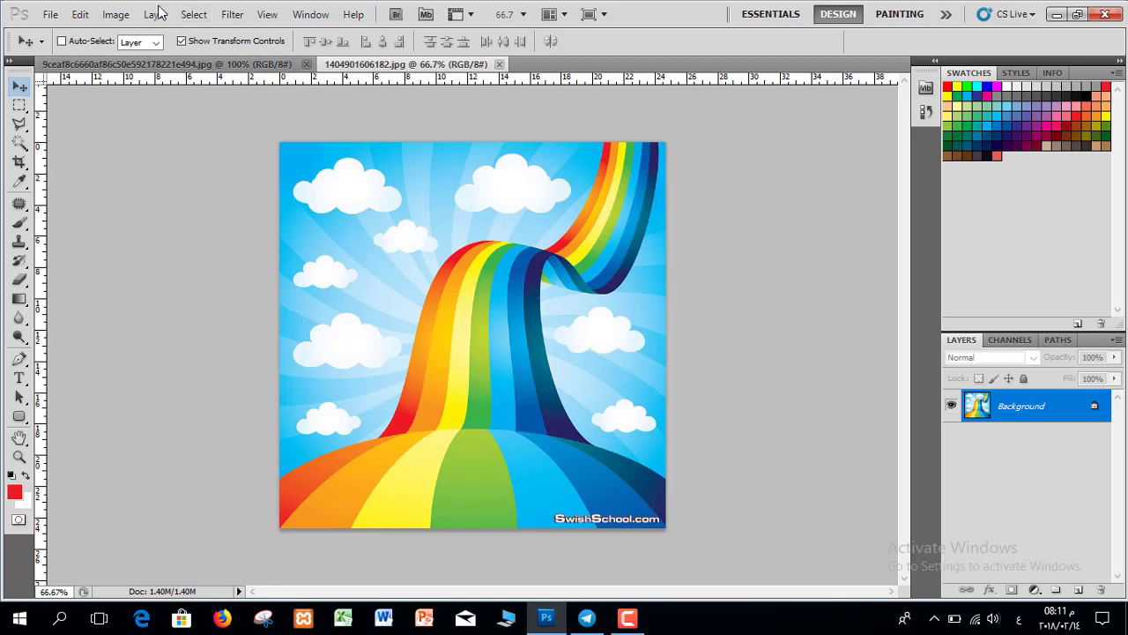
left_click(80, 14)
left_click(124, 139)
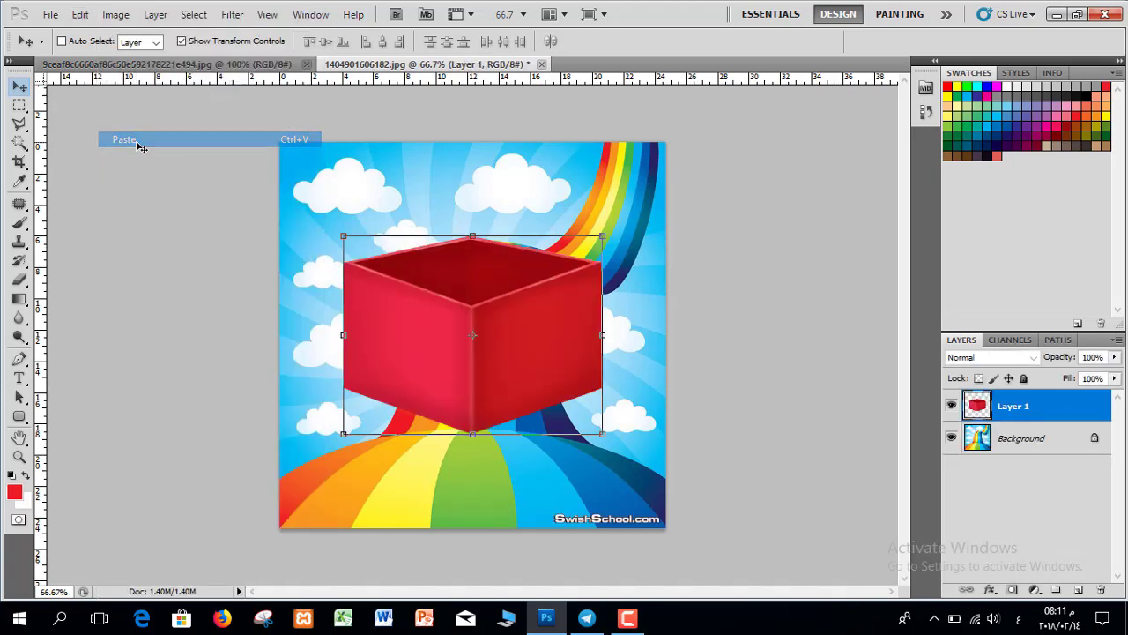
- Scale the pasted box to about 49.5%, place it at the foot of the rainbow, and deselect its layer
left_click_drag(506, 297, 495, 371)
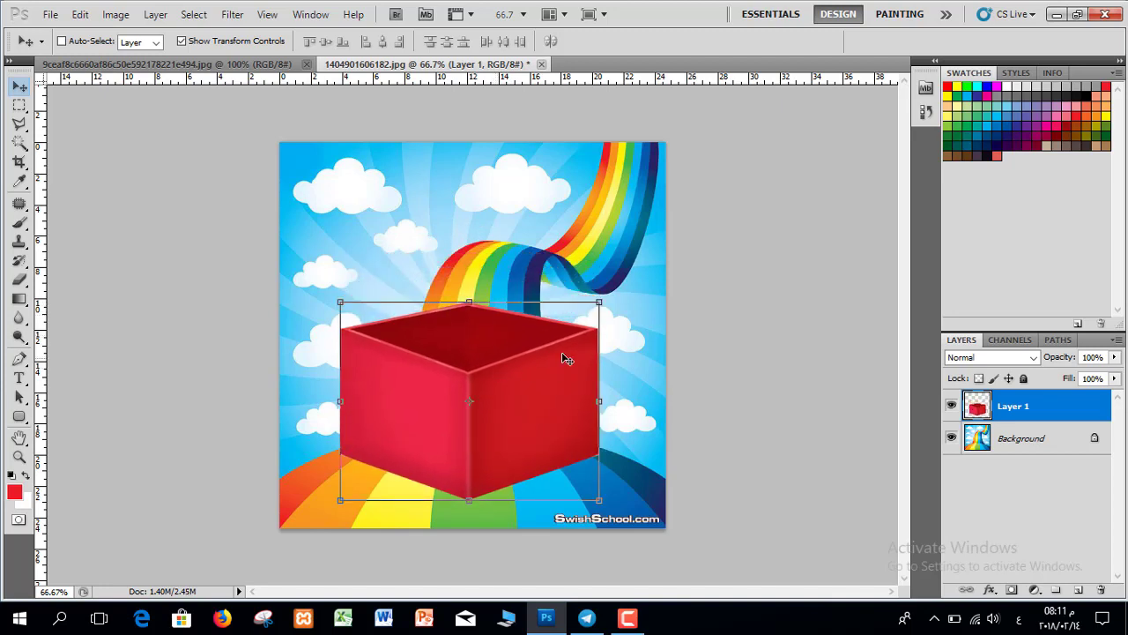
left_click_drag(606, 296, 474, 395)
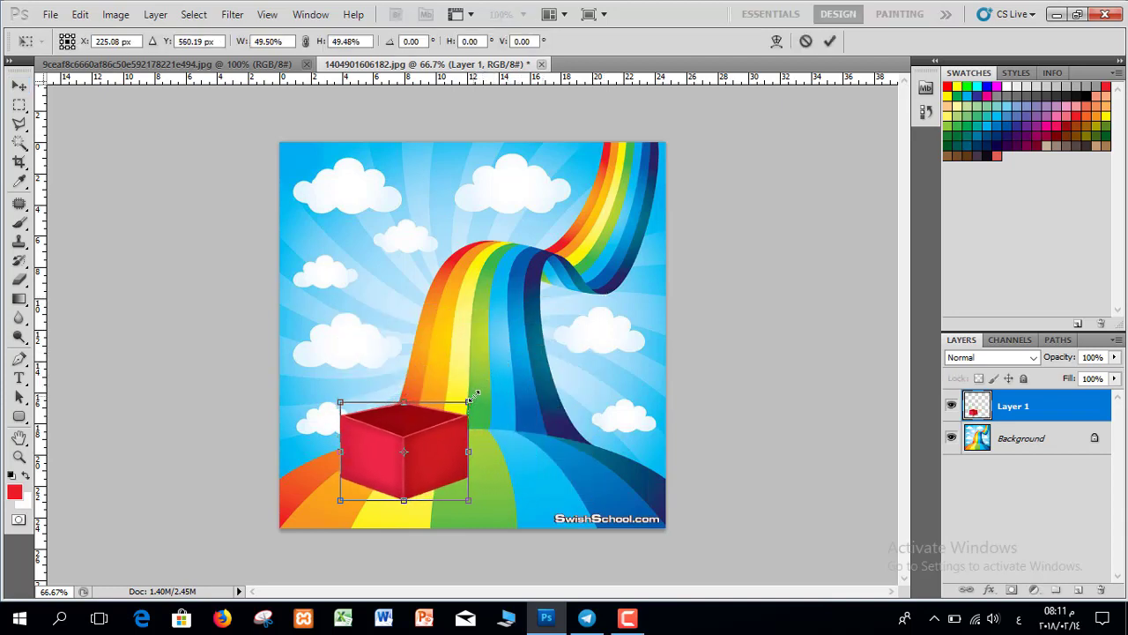
left_click_drag(444, 436, 494, 448)
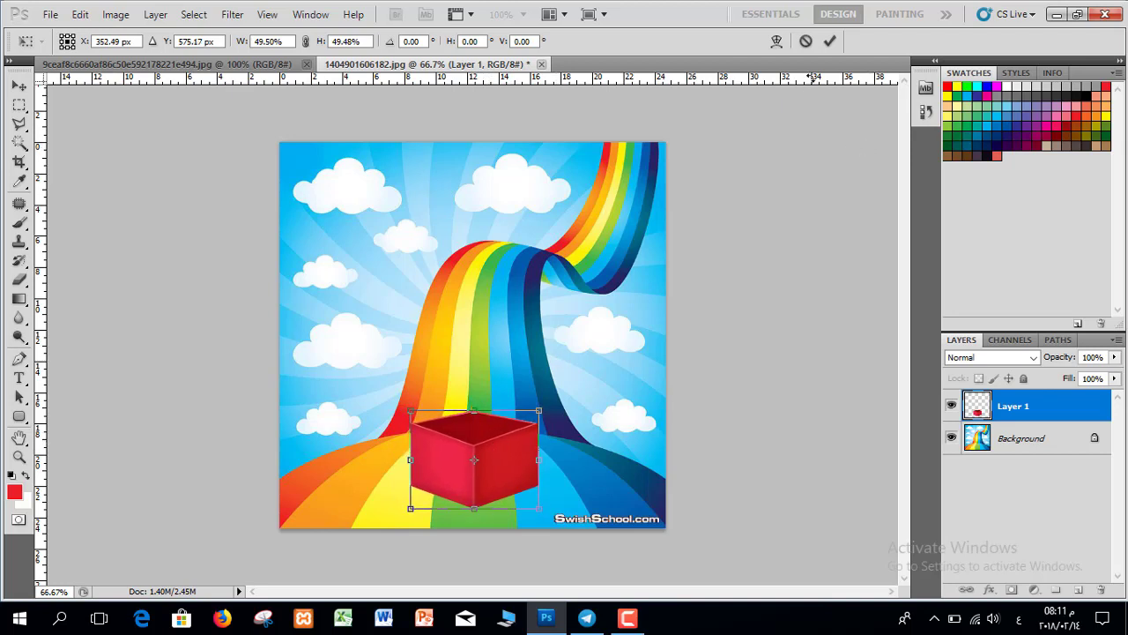
left_click(830, 41)
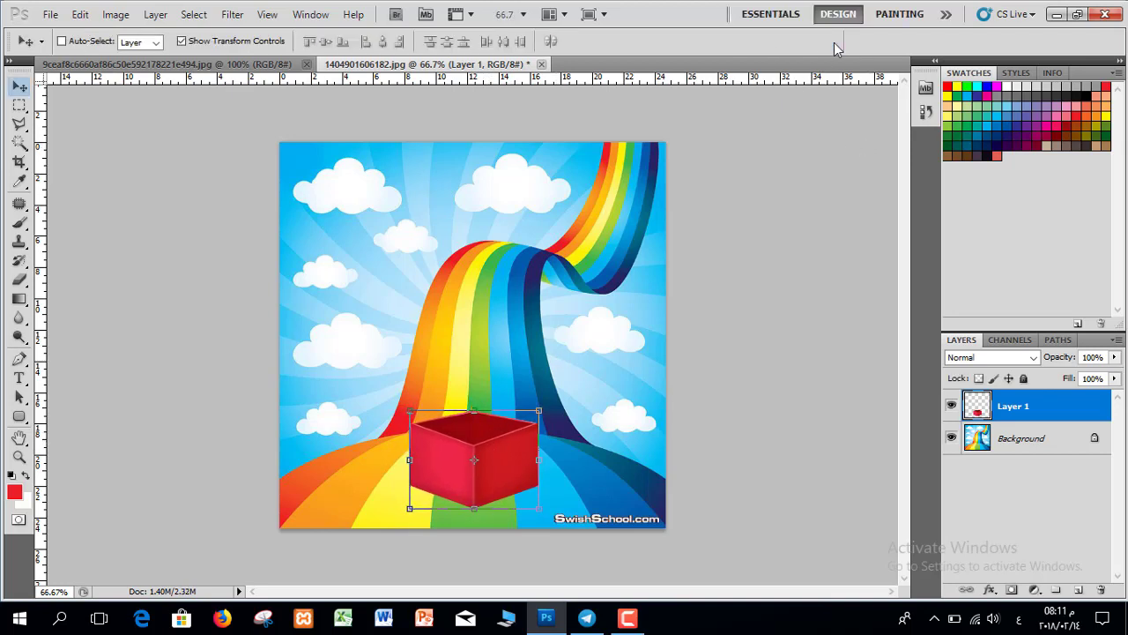
key("ctrl+d")
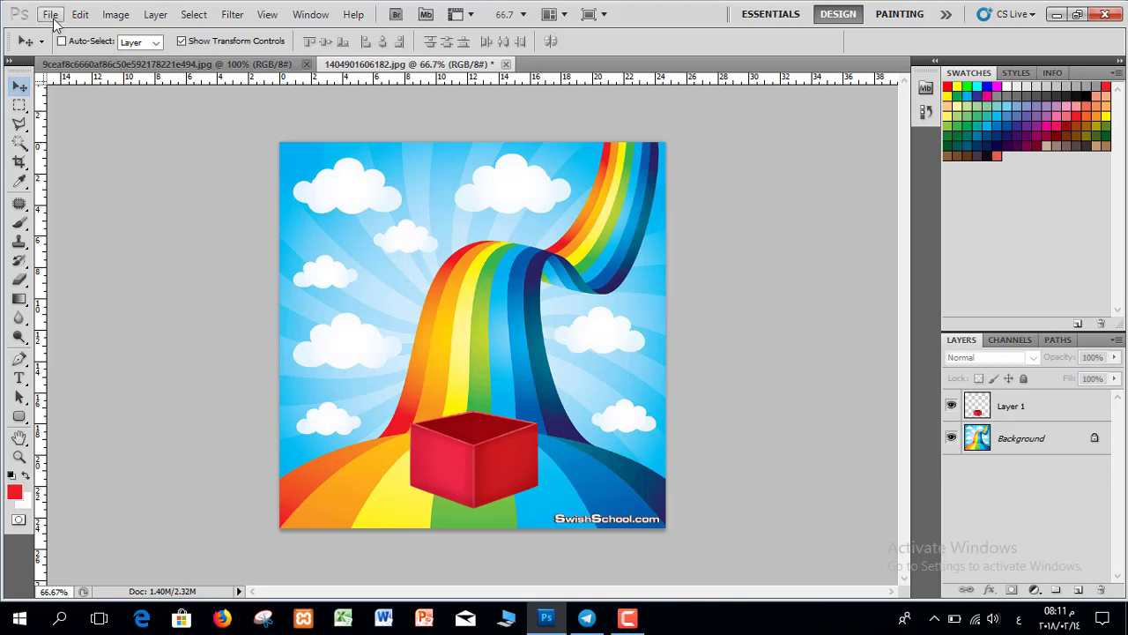
- Return to the red box document and open the lidded box image item_XL_6596351_4139029.jpg from Documents
key("ctrl+Tab")
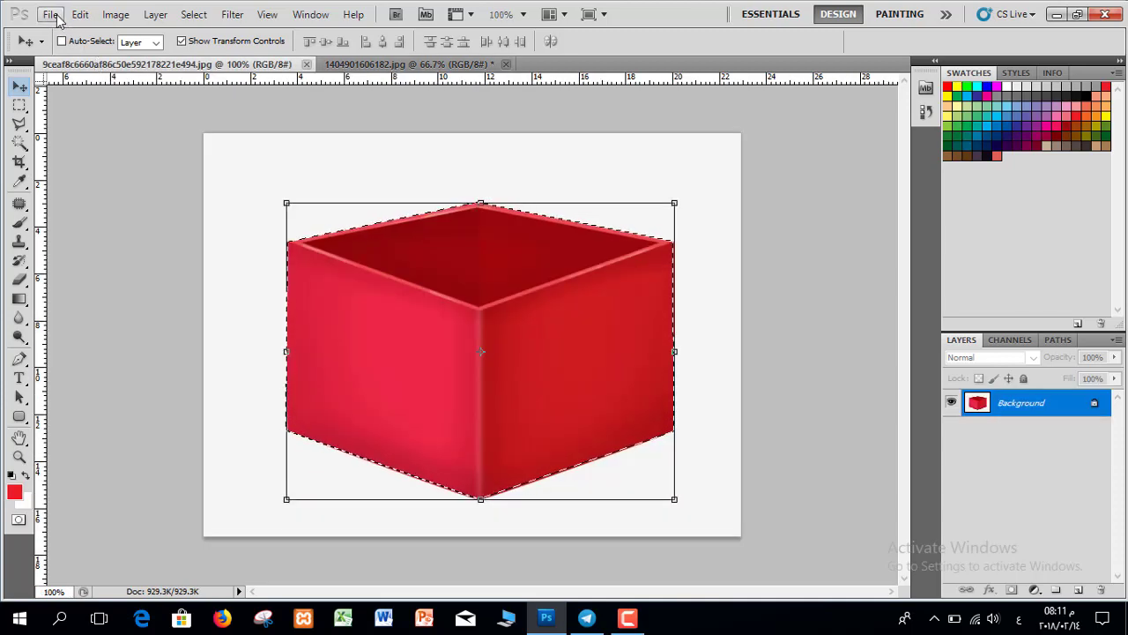
left_click(51, 15)
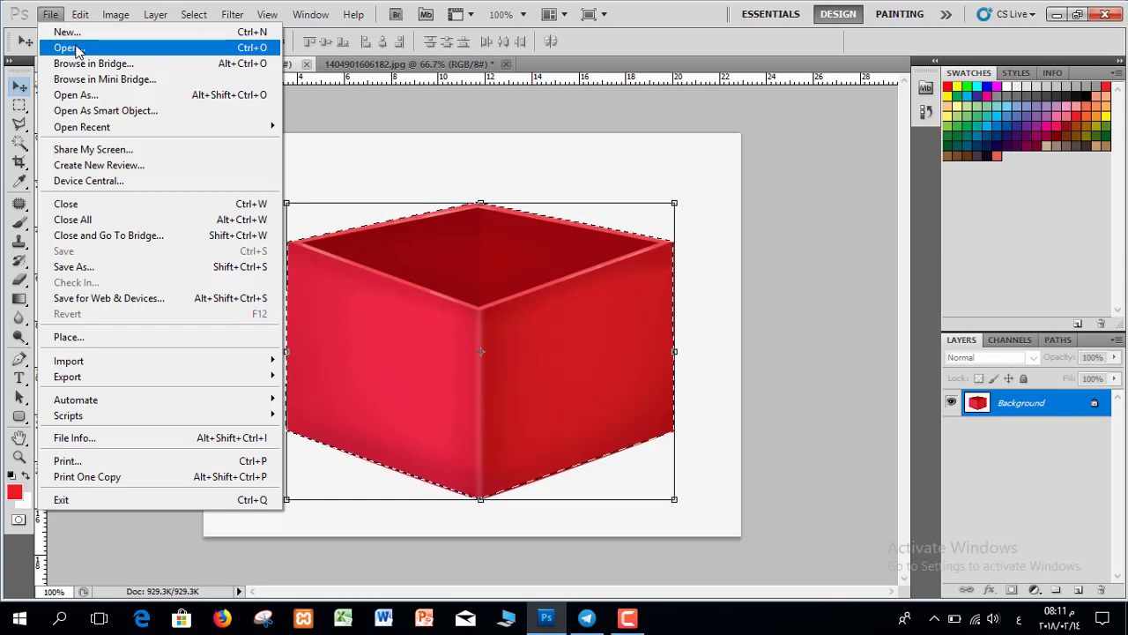
left_click(67, 48)
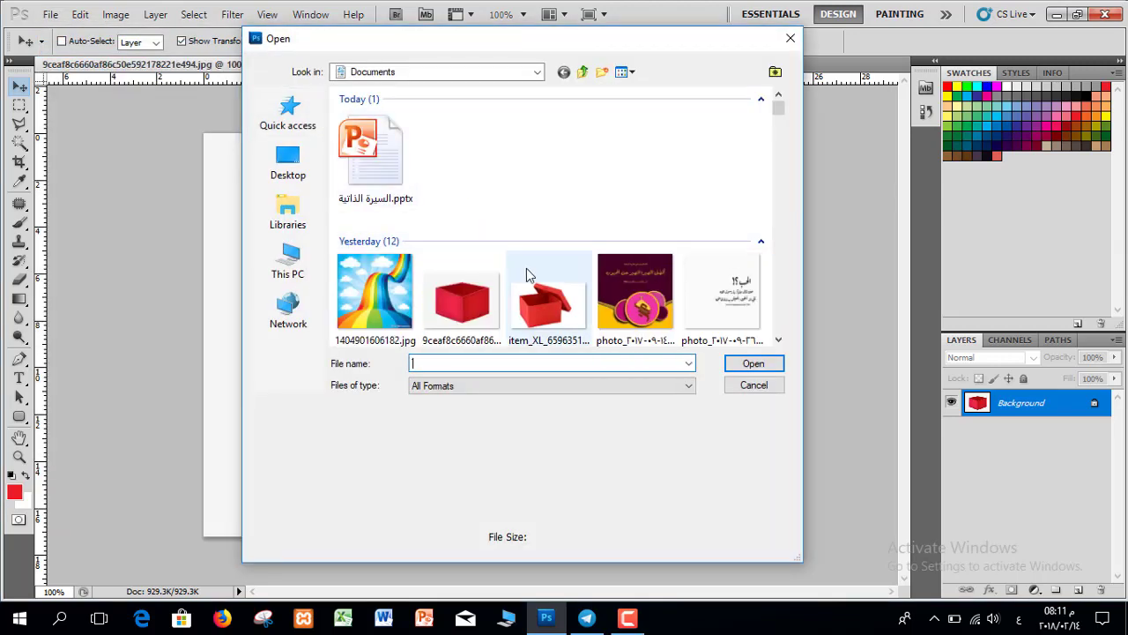
double_click(540, 289)
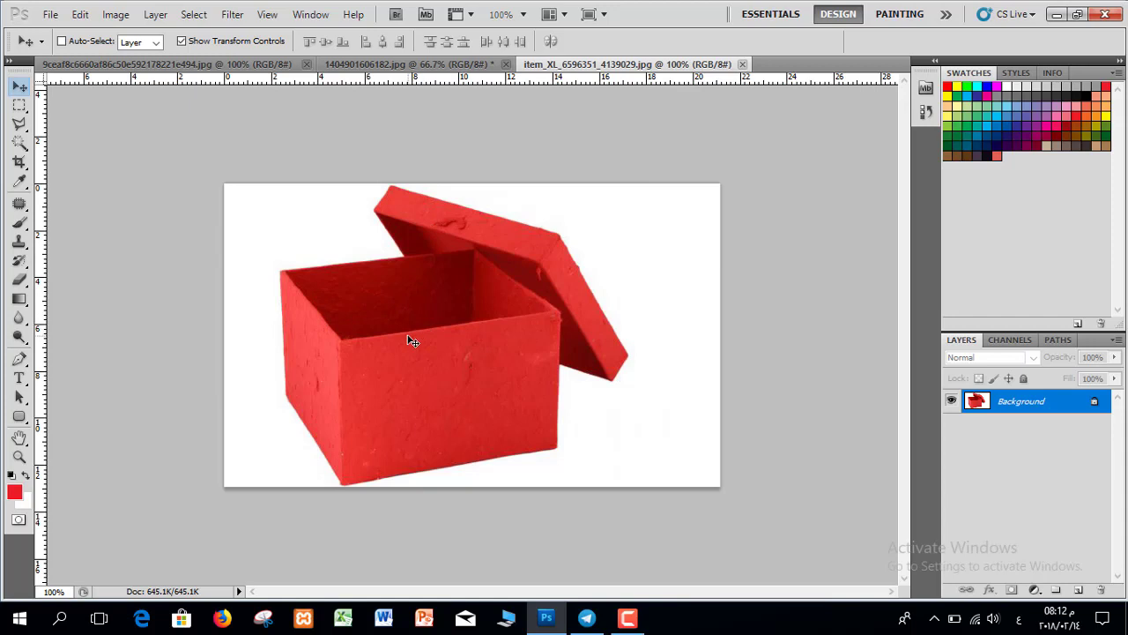
key("ctrl+plus")
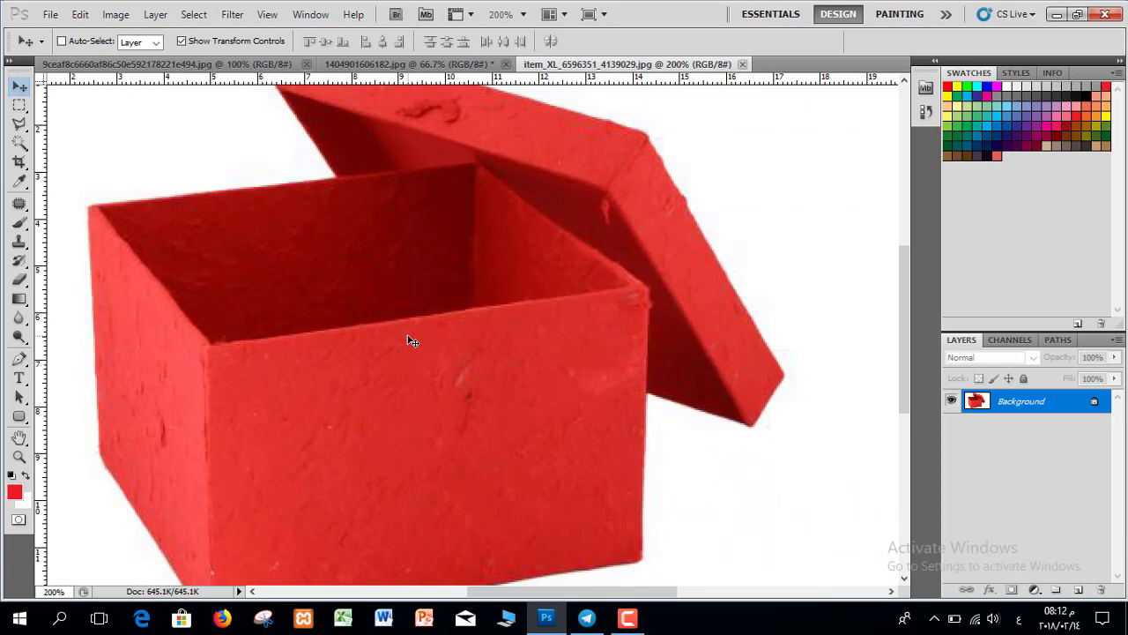
key("ctrl+minus")
key("ctrl+minus")
key("ctrl+plus")
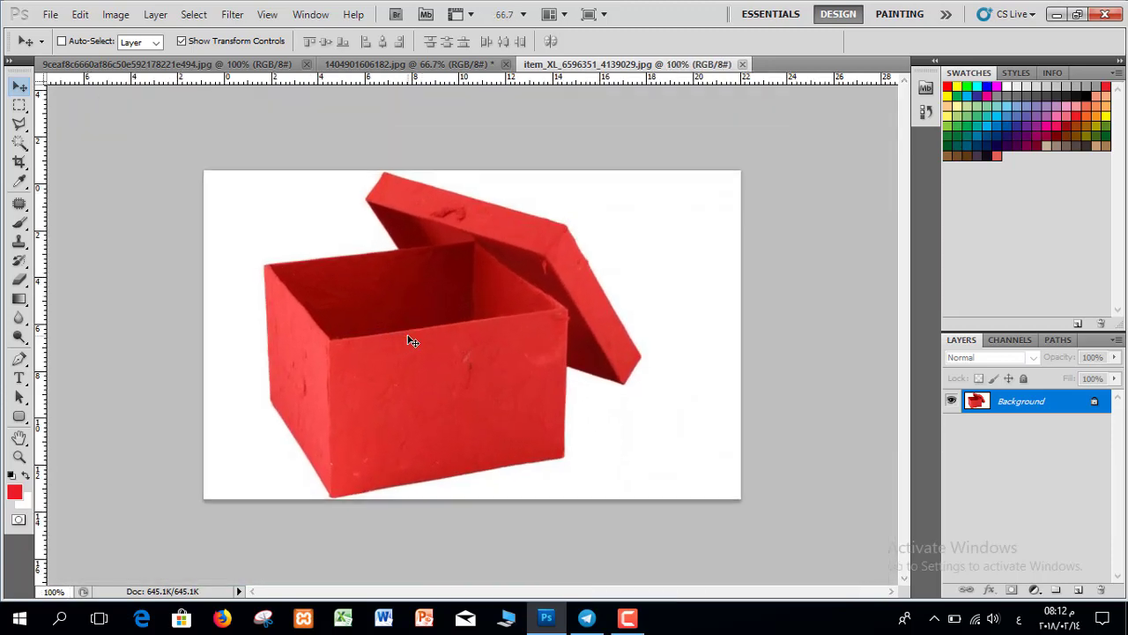
- Select the lidded red box by tracing the outline of the box and its lid with the Polygonal Lasso
key("ctrl+plus")
key("ctrl+plus")
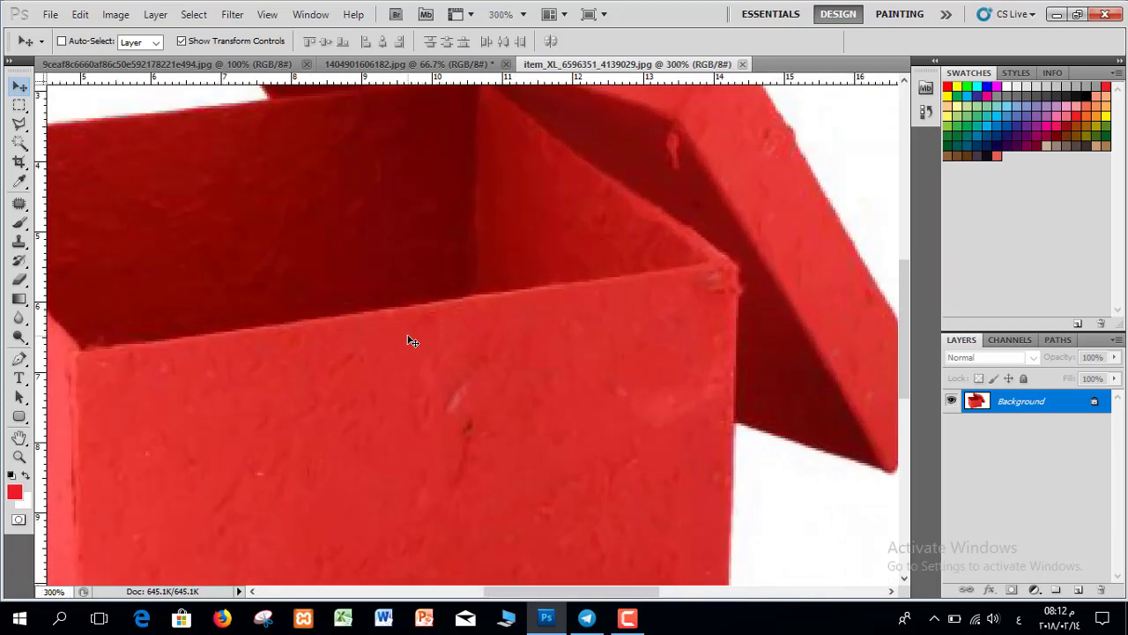
left_click(18, 457)
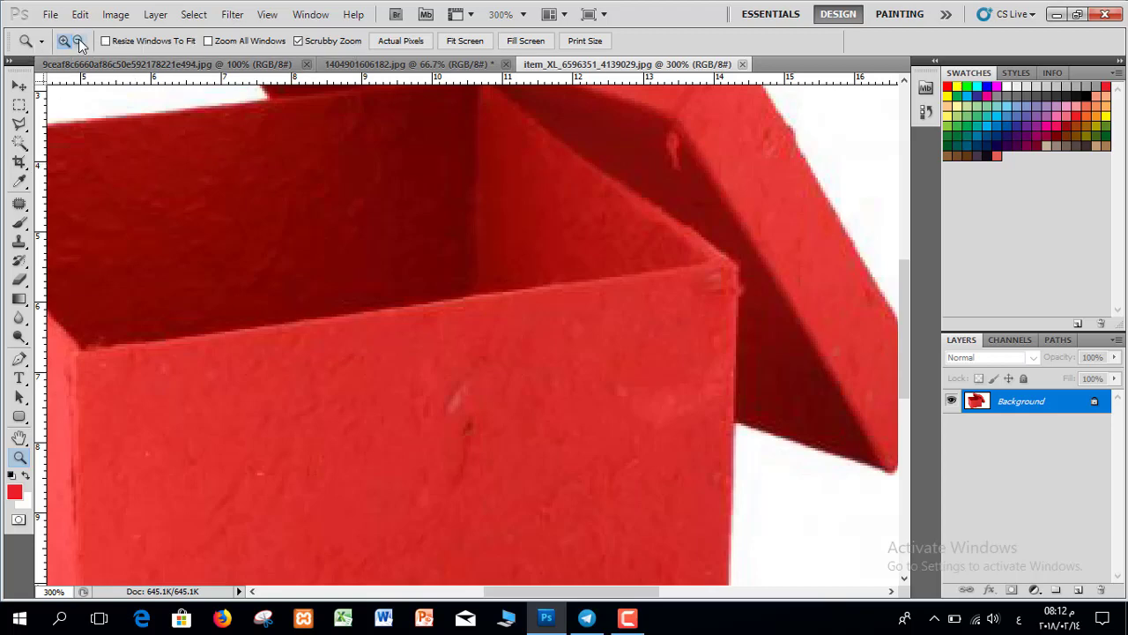
left_click(203, 171, "alt")
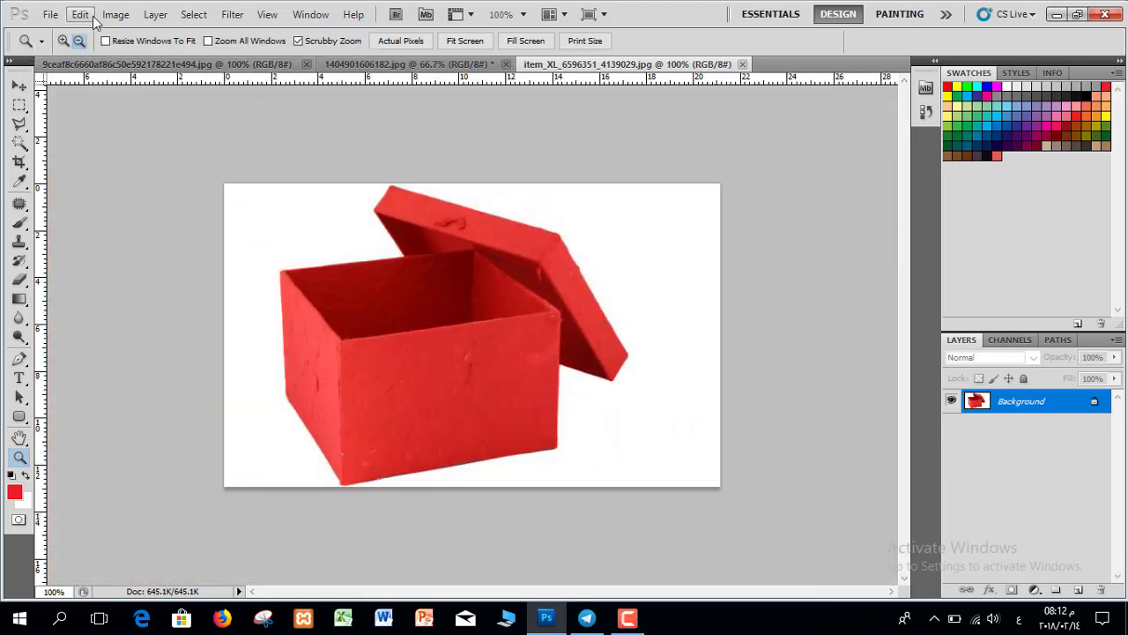
left_click(350, 221)
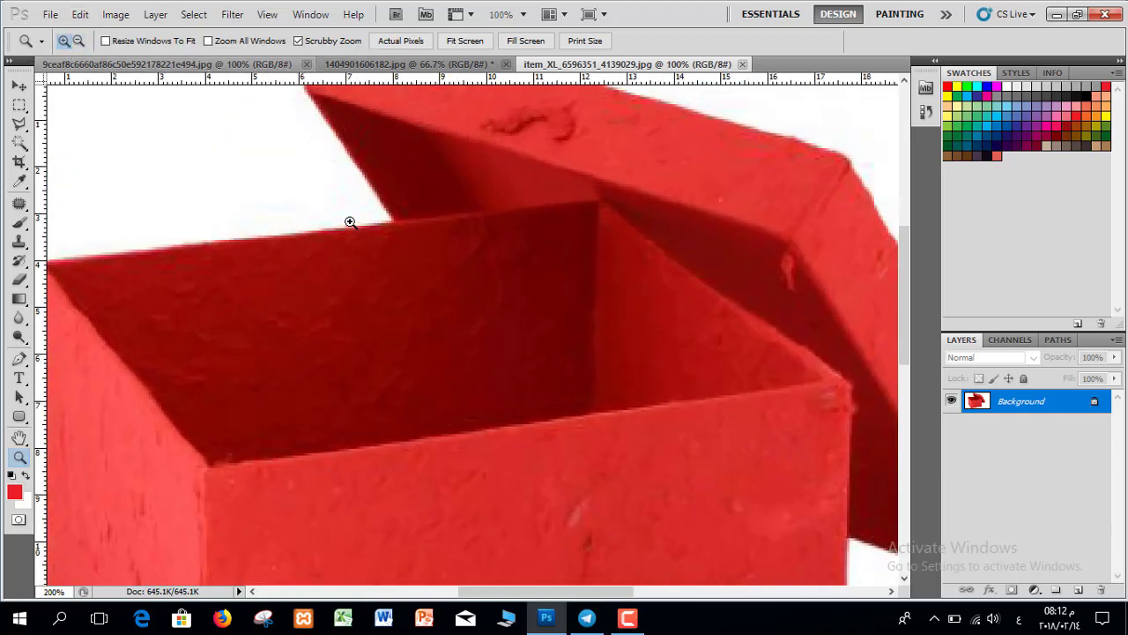
left_click_drag(901, 257, 895, 370)
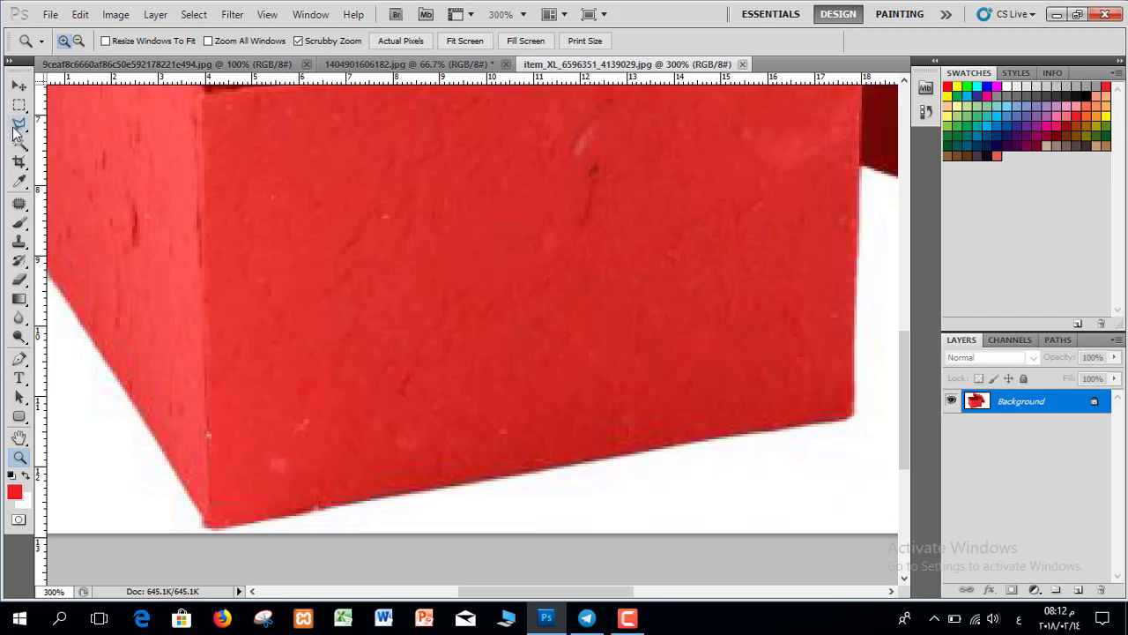
left_click_drag(19, 124, 60, 137)
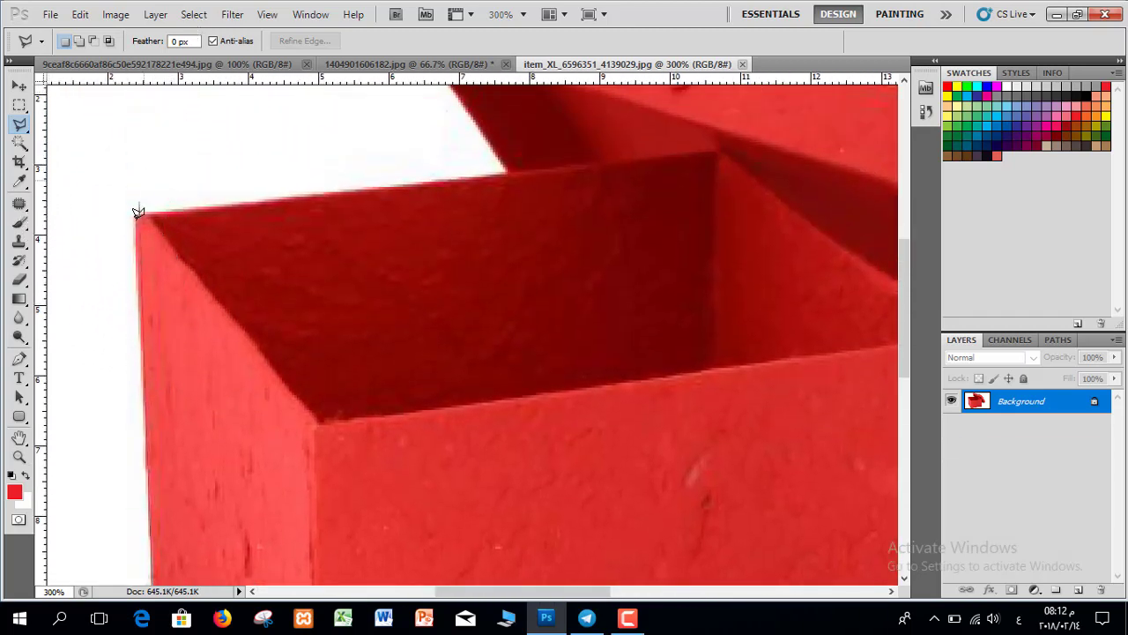
left_click(135, 213)
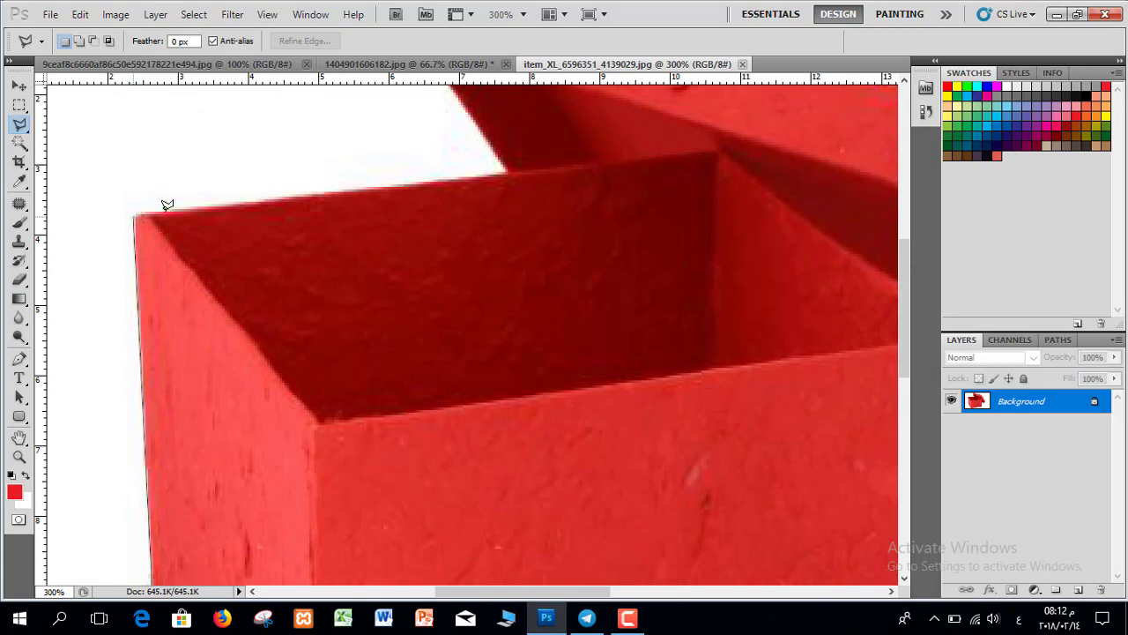
left_click(505, 168)
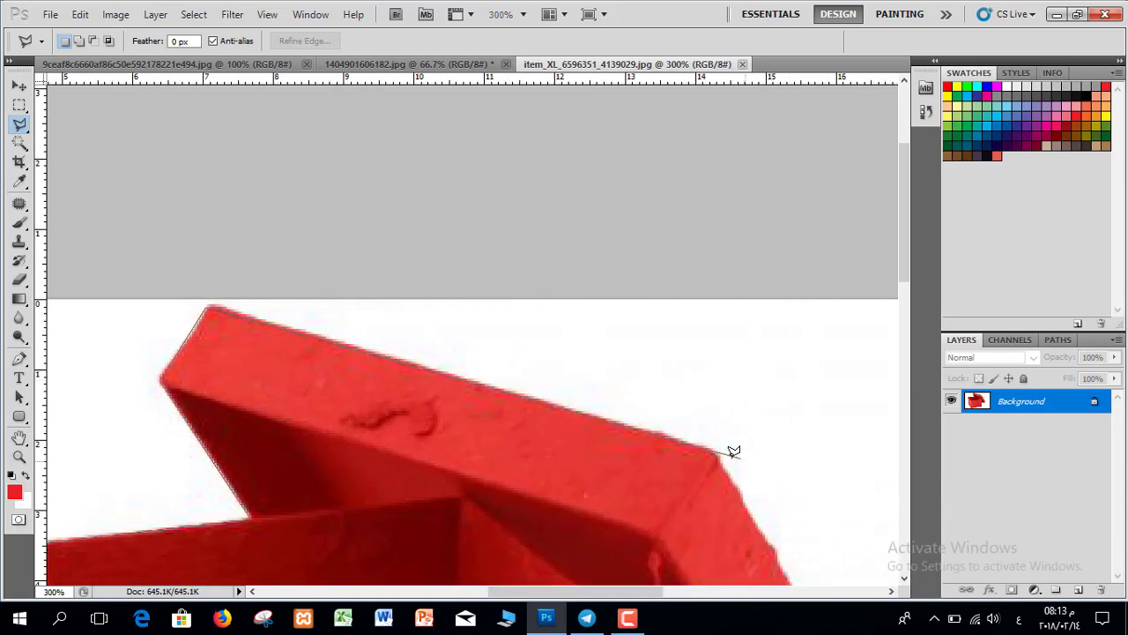
left_click(718, 446)
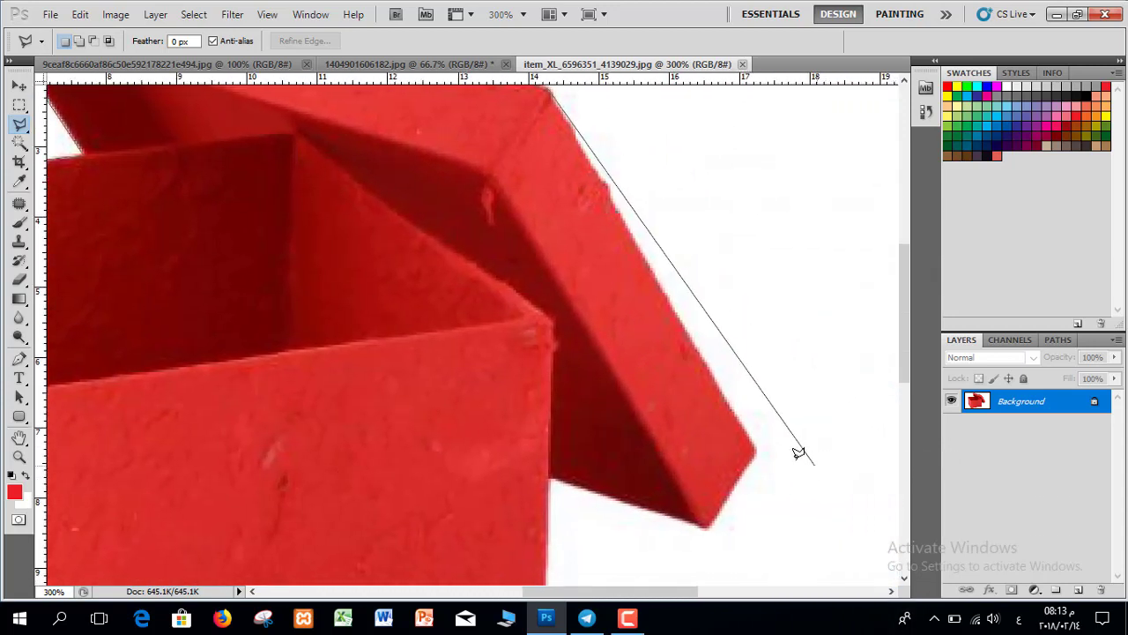
double_click(705, 518)
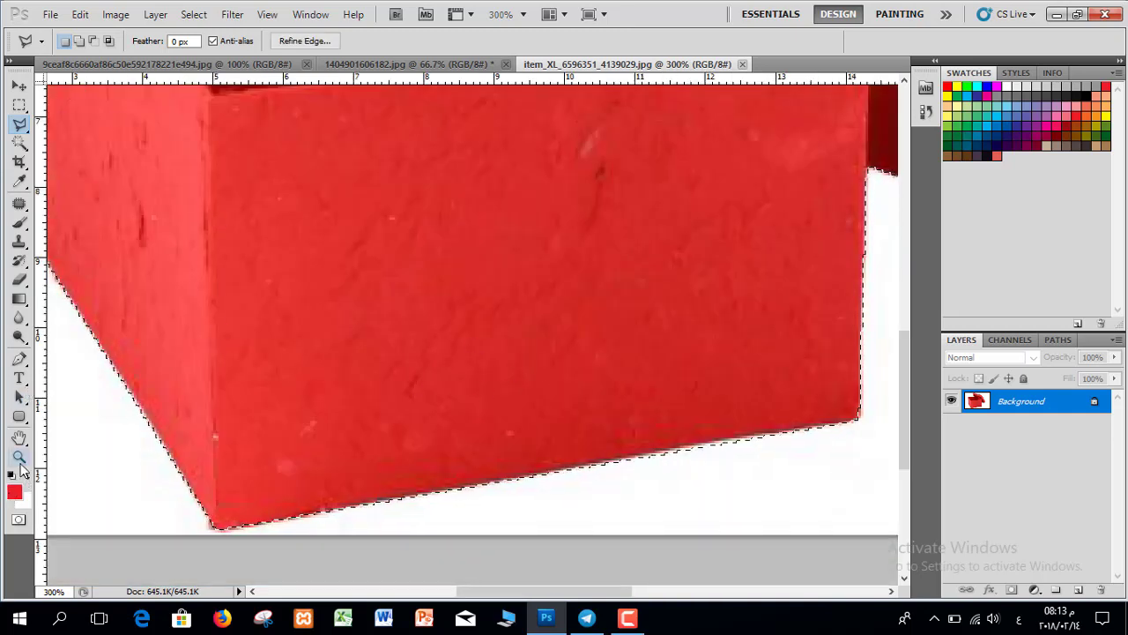
double_click(20, 465)
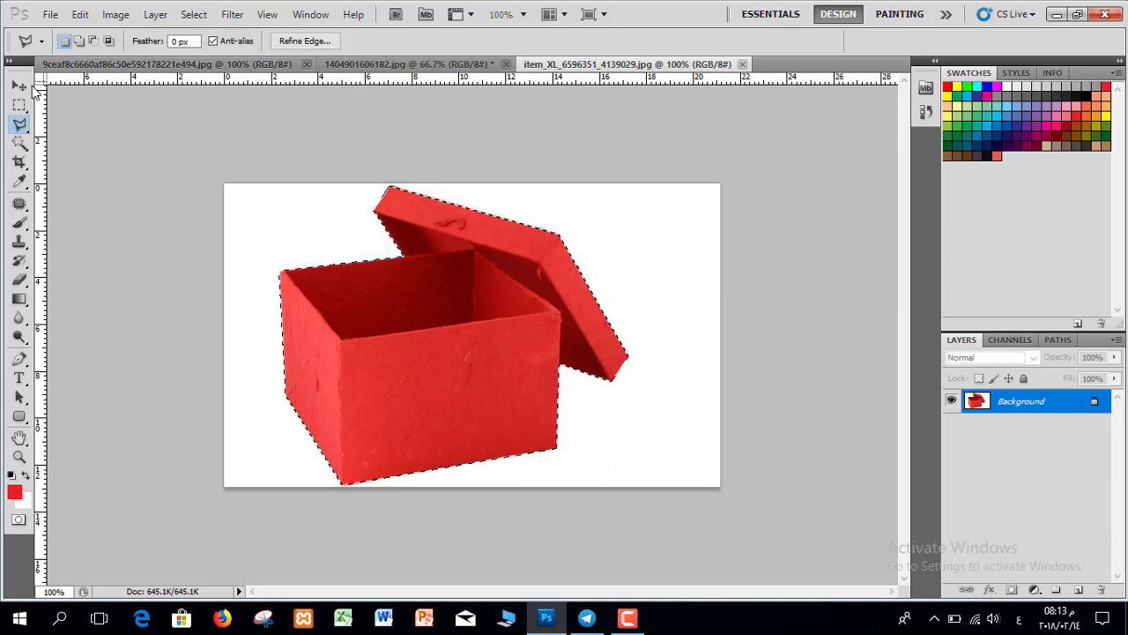
- Paste a copy of the selected lidded box into the rainbow image 1404901606182.jpg and place it over the smaller box at the rainbow's foot
left_click(18, 85)
left_click(80, 14)
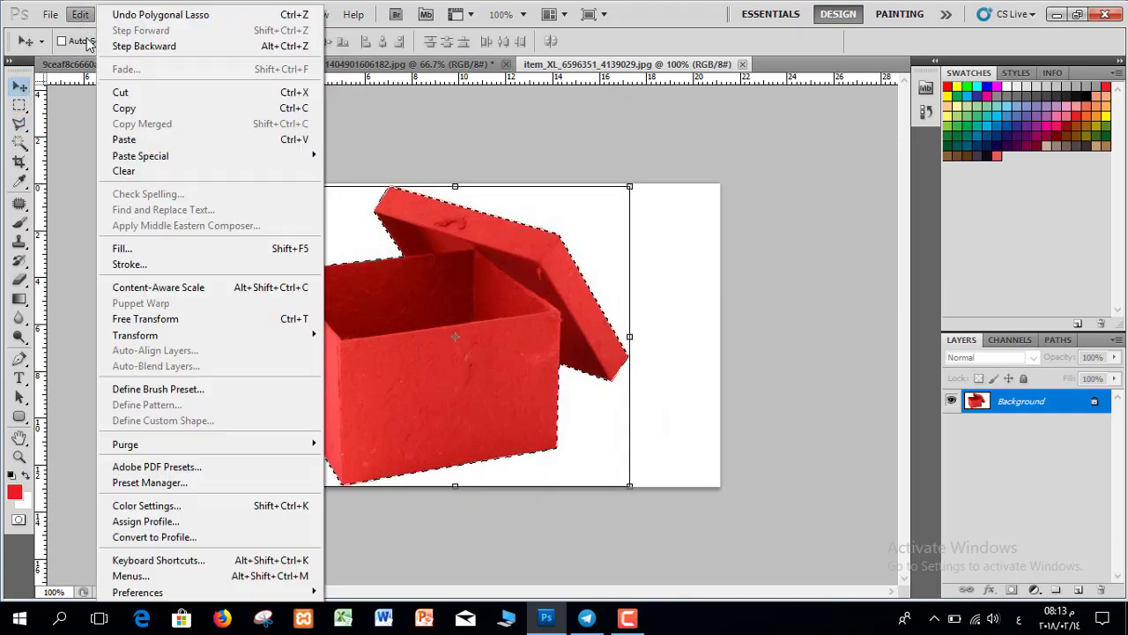
left_click(132, 108)
left_click(413, 68)
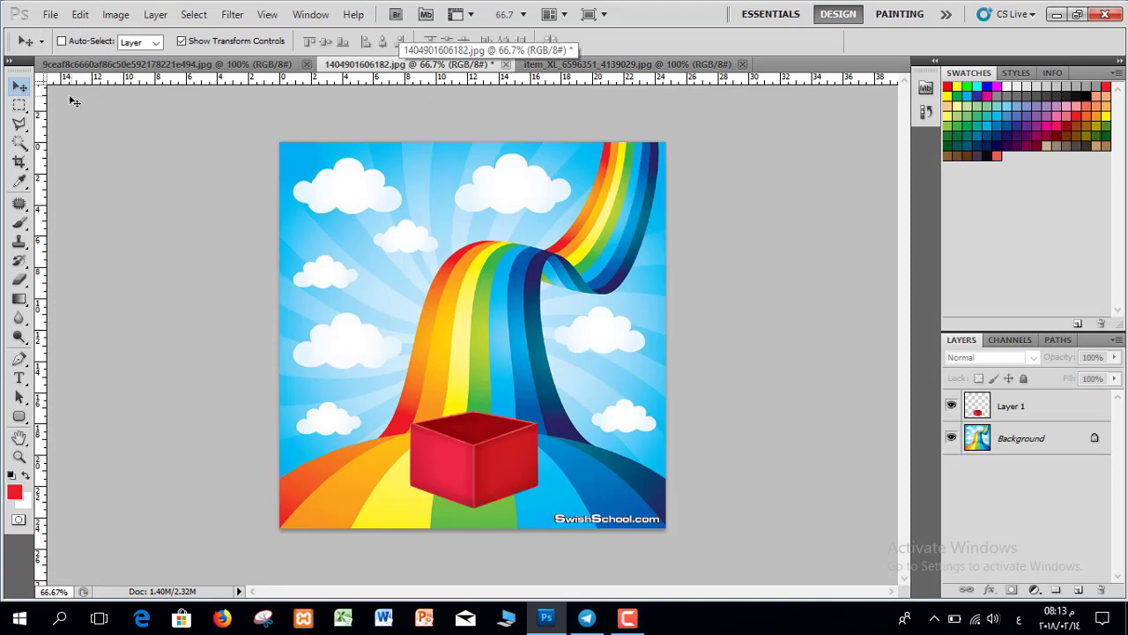
left_click(80, 15)
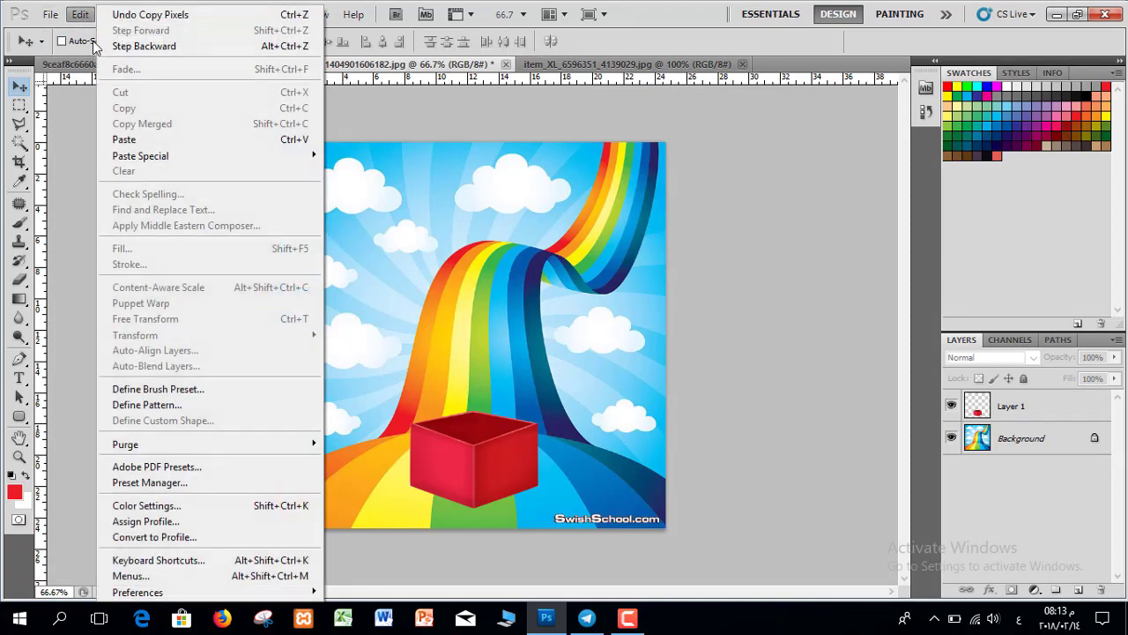
left_click(128, 139)
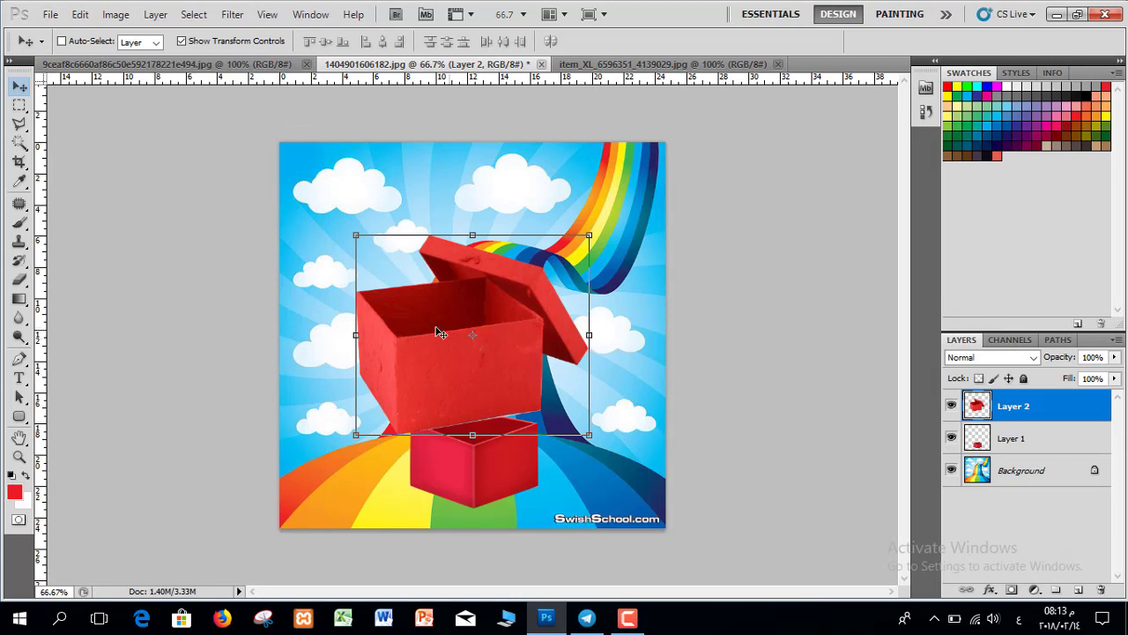
left_click_drag(438, 332, 470, 421)
left_click(700, 390)
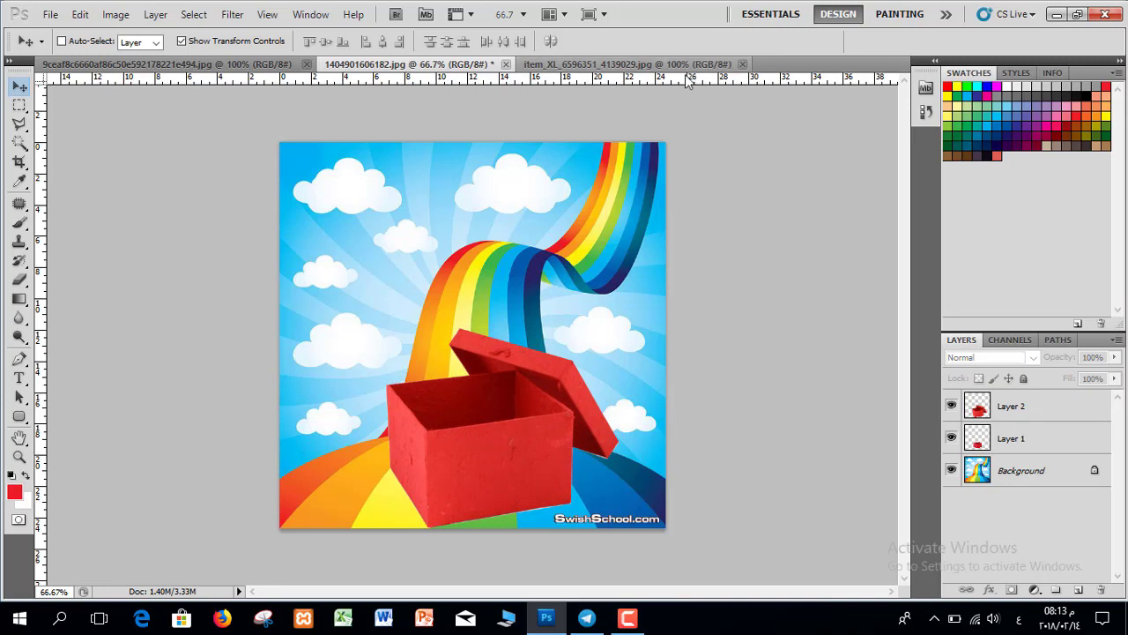
- Clear the selection in item_XL_6596351_4139029.jpg, and place Polygonal Lasso points along the box's back rim and remove them again
left_click(646, 65)
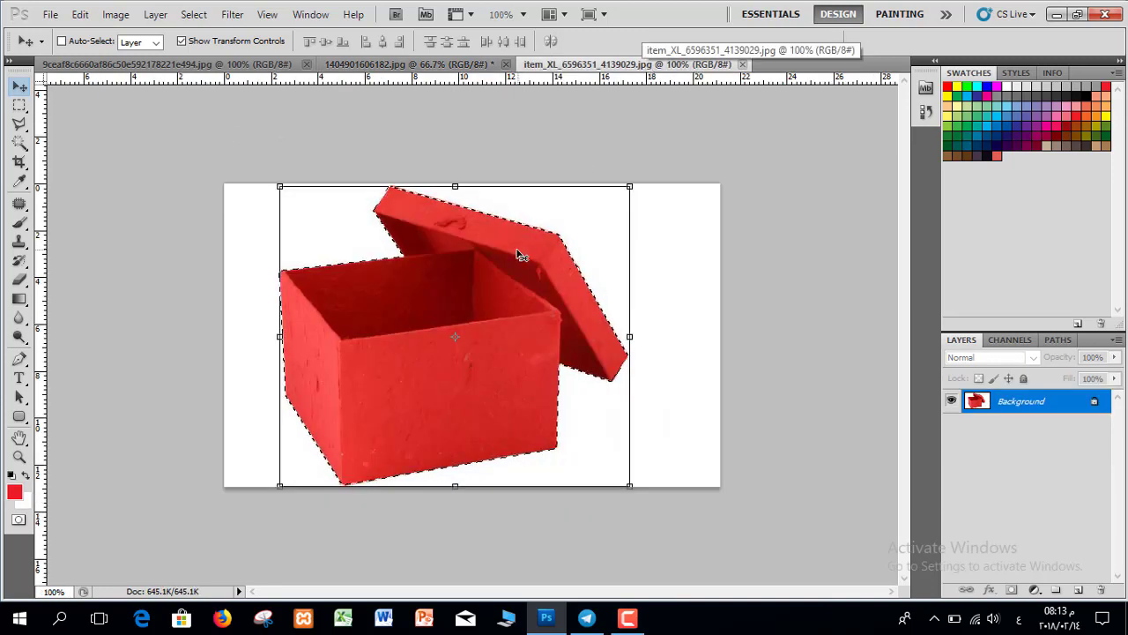
key("ctrl+d")
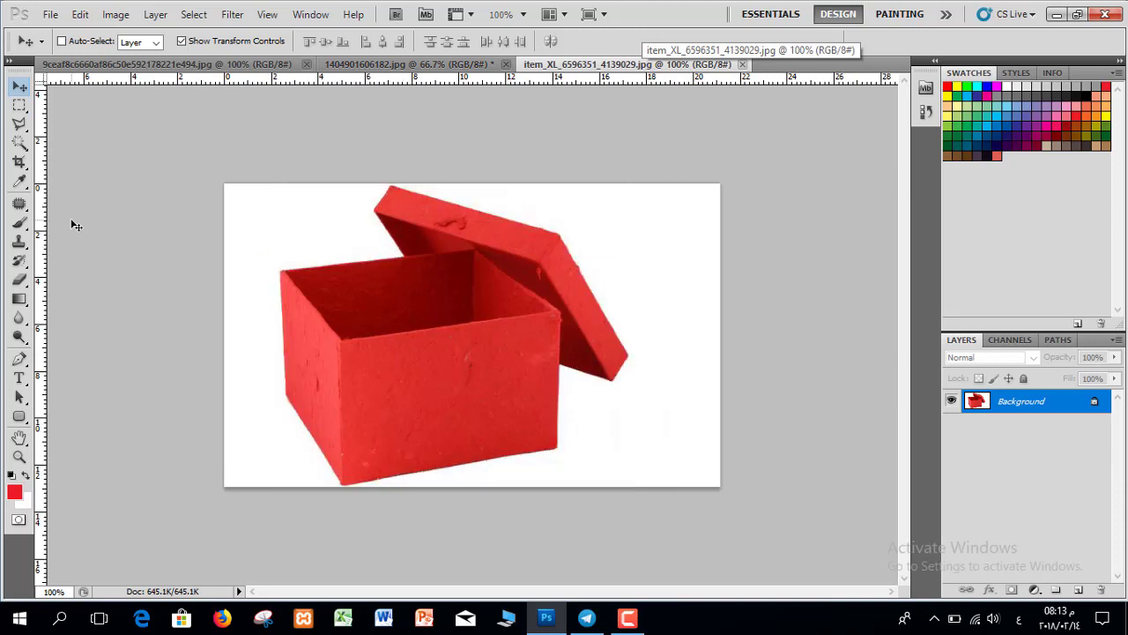
left_click(19, 125)
key("ctrl+plus")
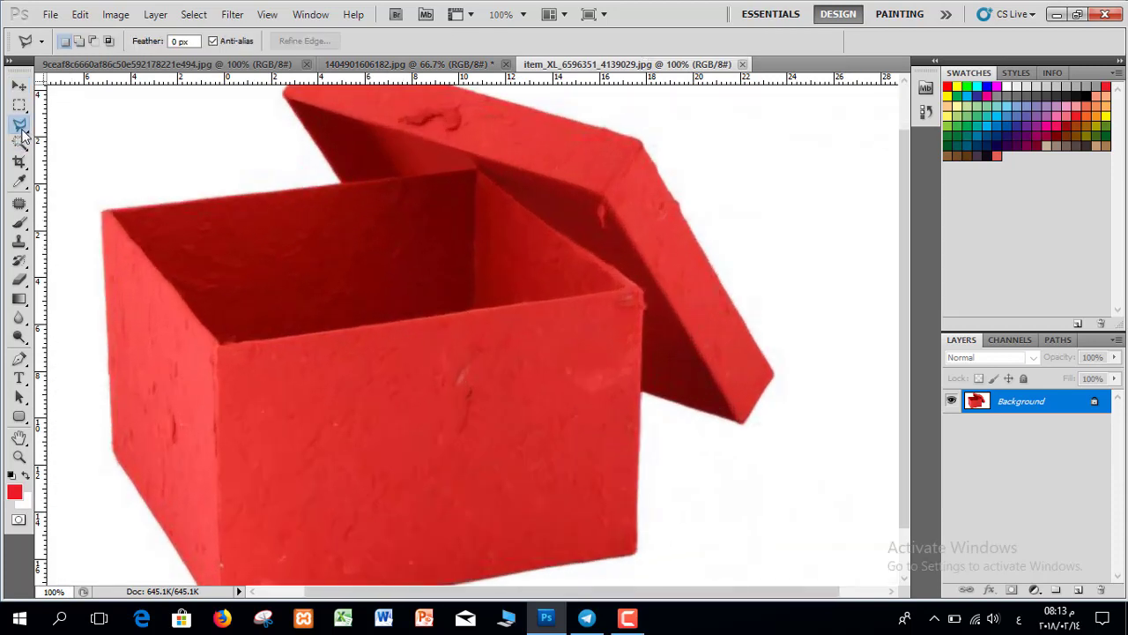
left_click(91, 204)
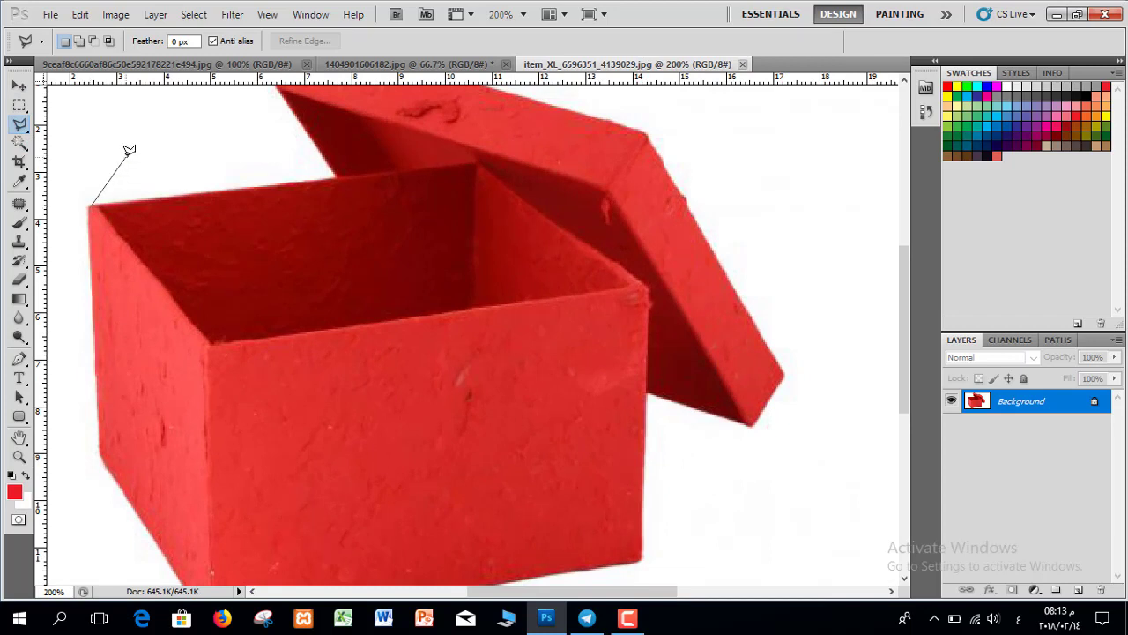
left_click(126, 158)
left_click(155, 185)
left_click(217, 141)
key("BackSpace")
key("BackSpace")
key("BackSpace")
key("BackSpace")
left_click(261, 159)
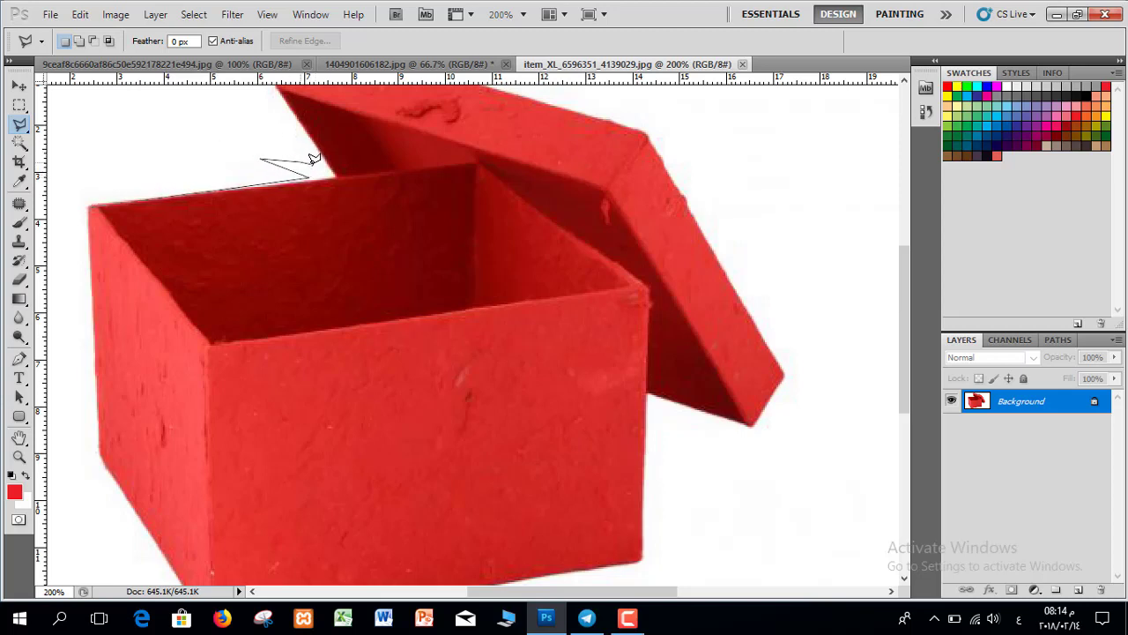
key("BackSpace")
key("BackSpace")
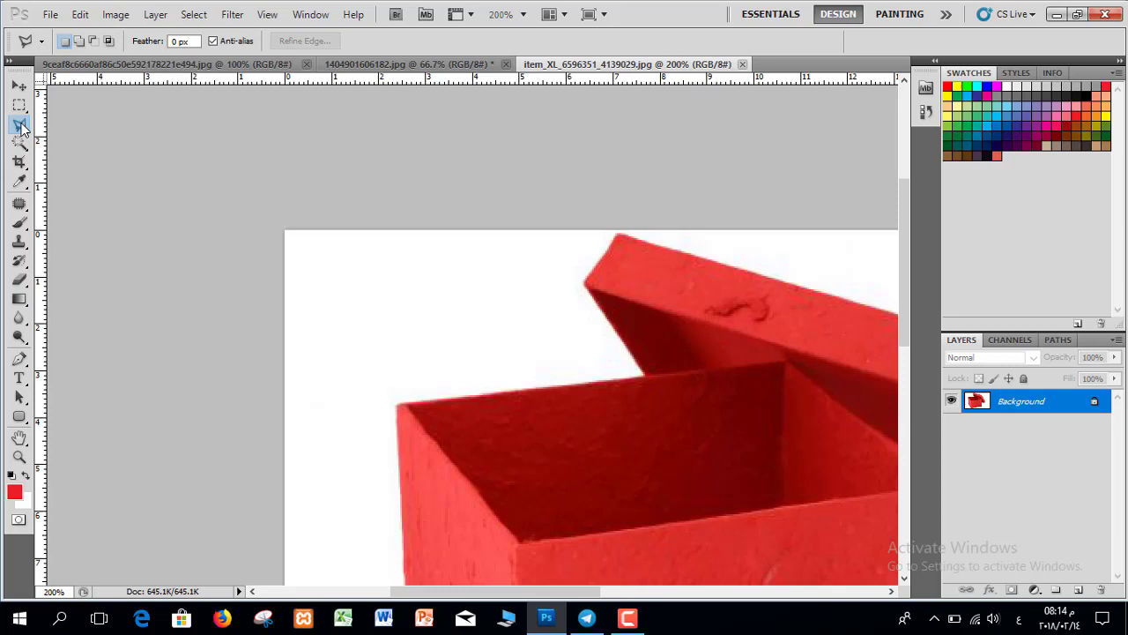
- Switch to the Magnetic Lasso and close all three open images, discarding the changes to 1404901606182.jpg
left_click(21, 124)
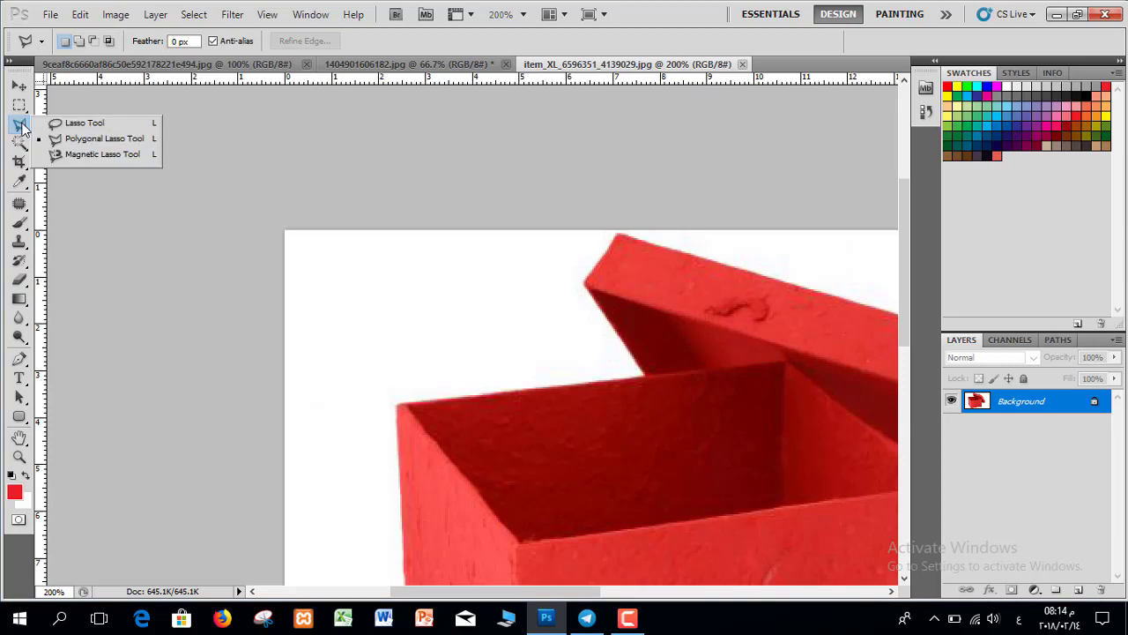
left_click(82, 155)
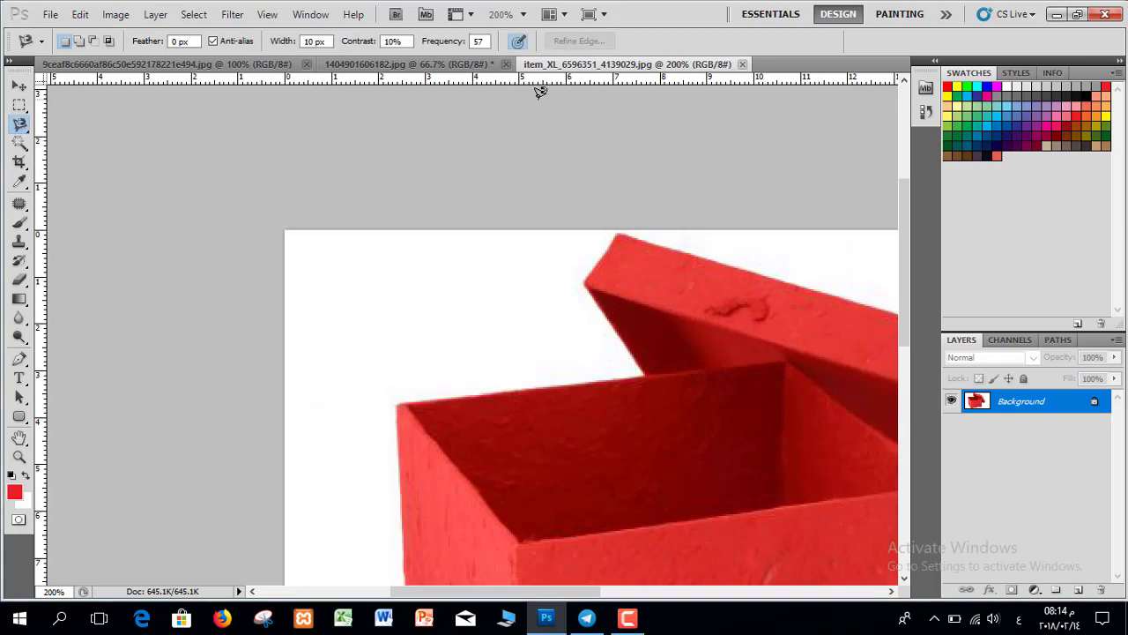
left_click(742, 65)
left_click(506, 65)
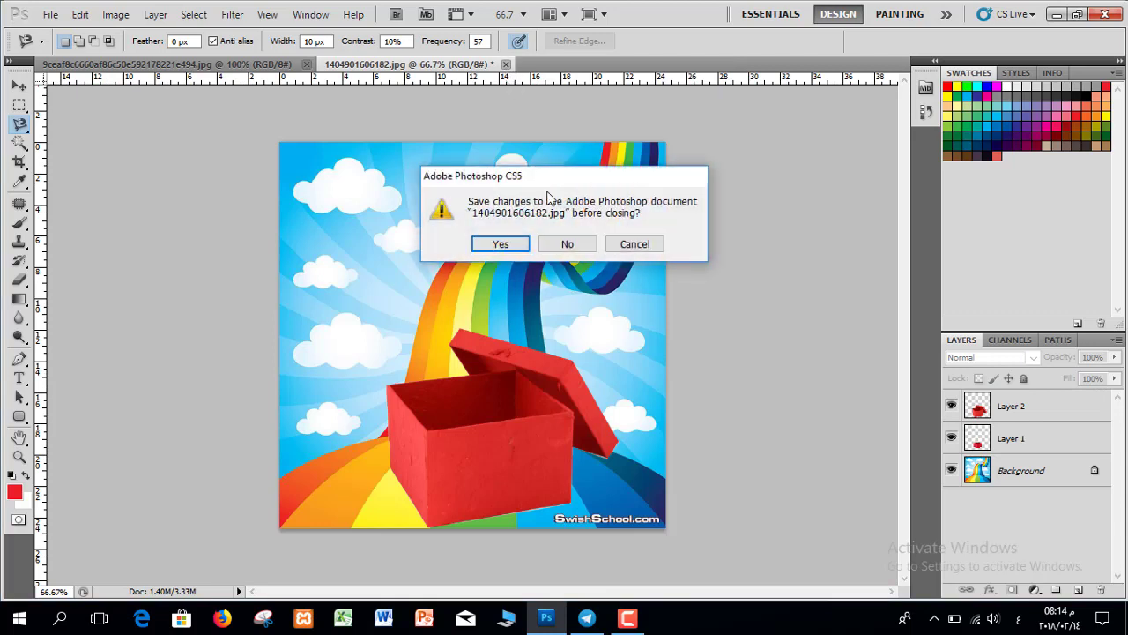
left_click(560, 246)
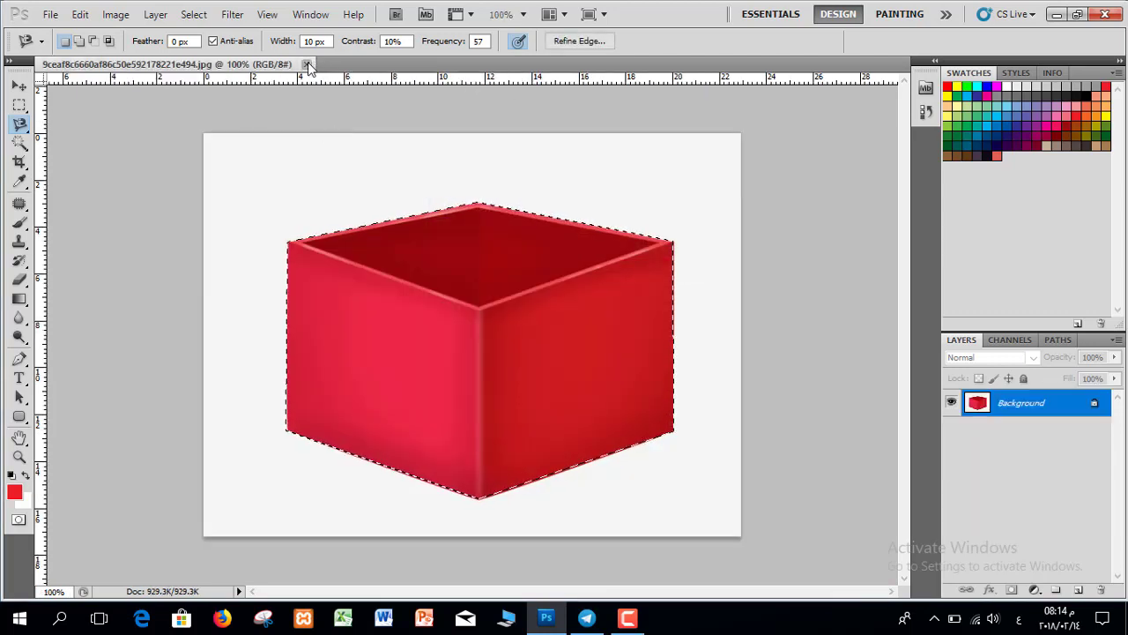
left_click(307, 65)
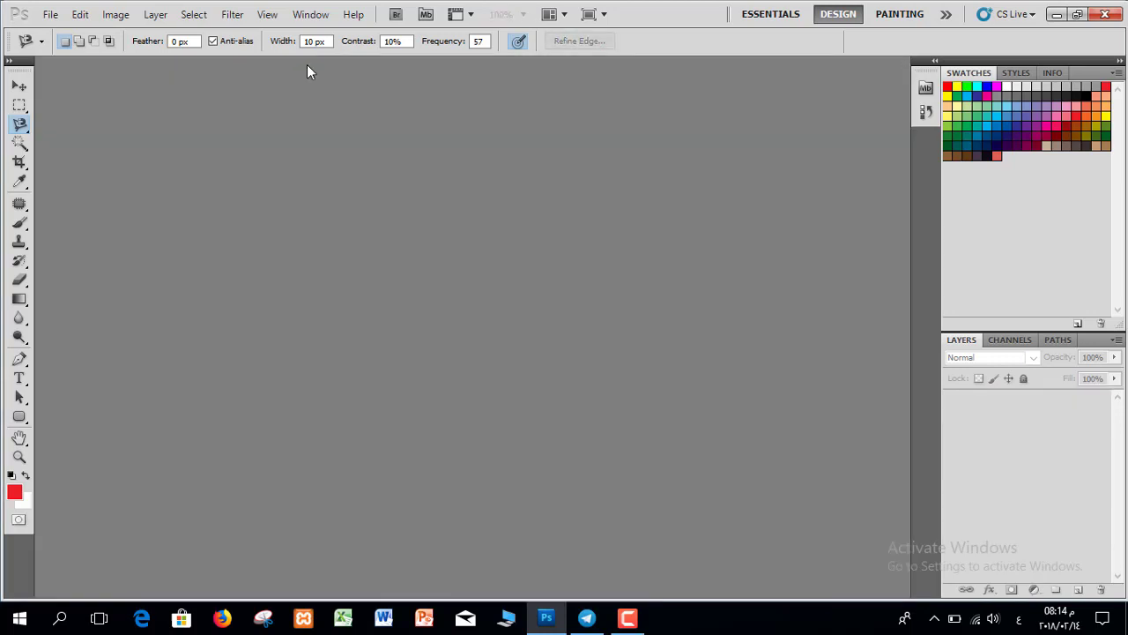
- Open the rubber duck image Untitled-1.jpg
double_click(240, 180)
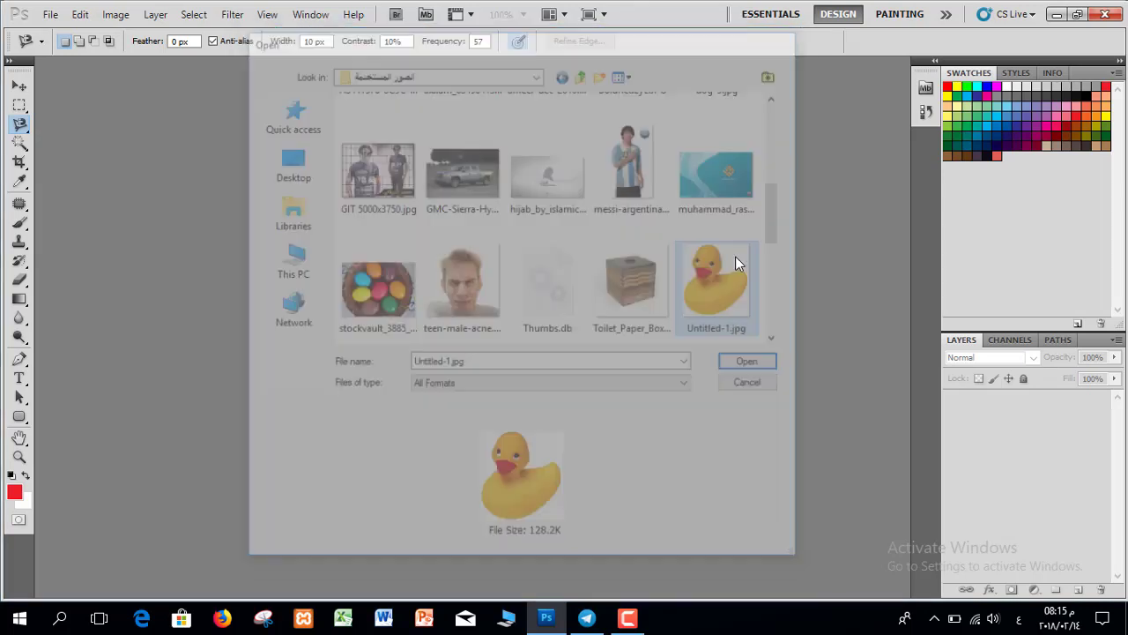
double_click(735, 254)
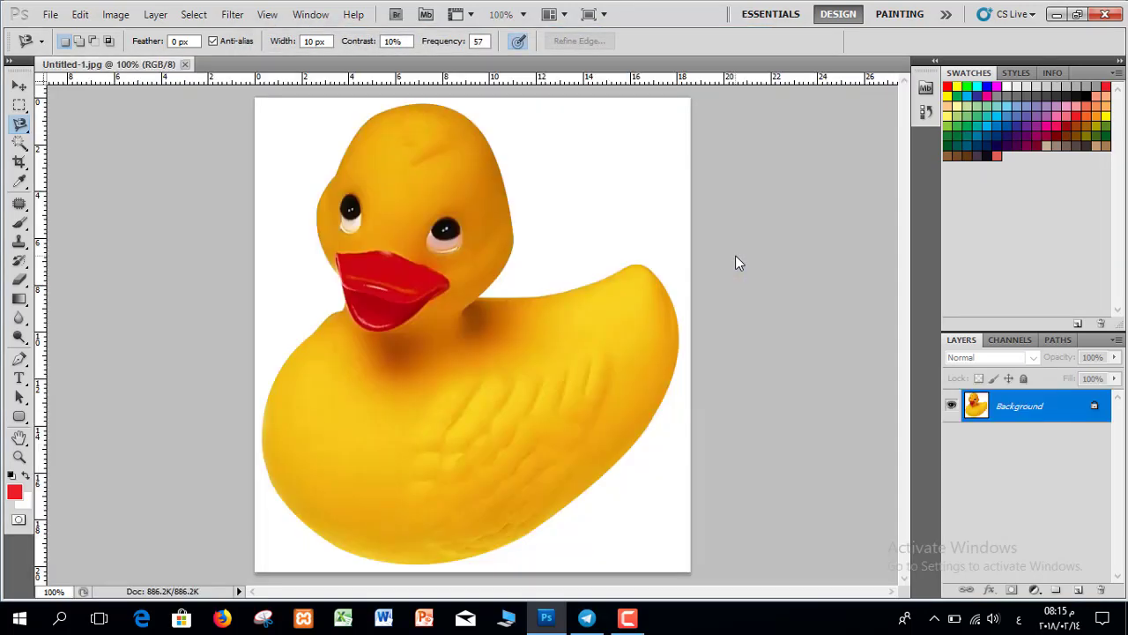
key("ctrl+minus")
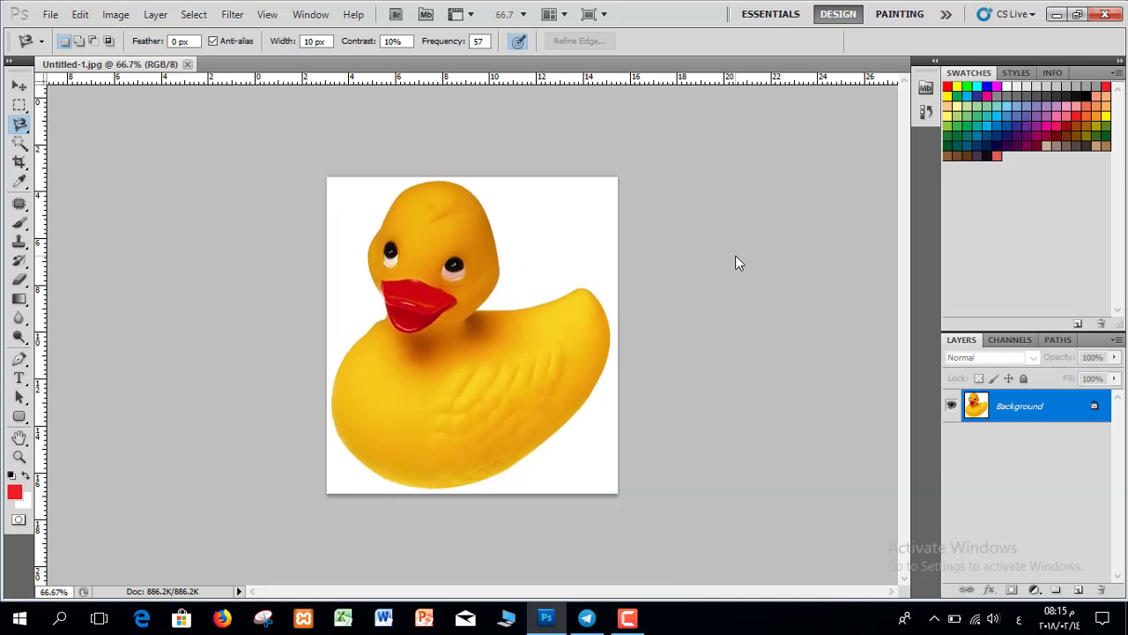
key("ctrl+plus")
key("ctrl+plus")
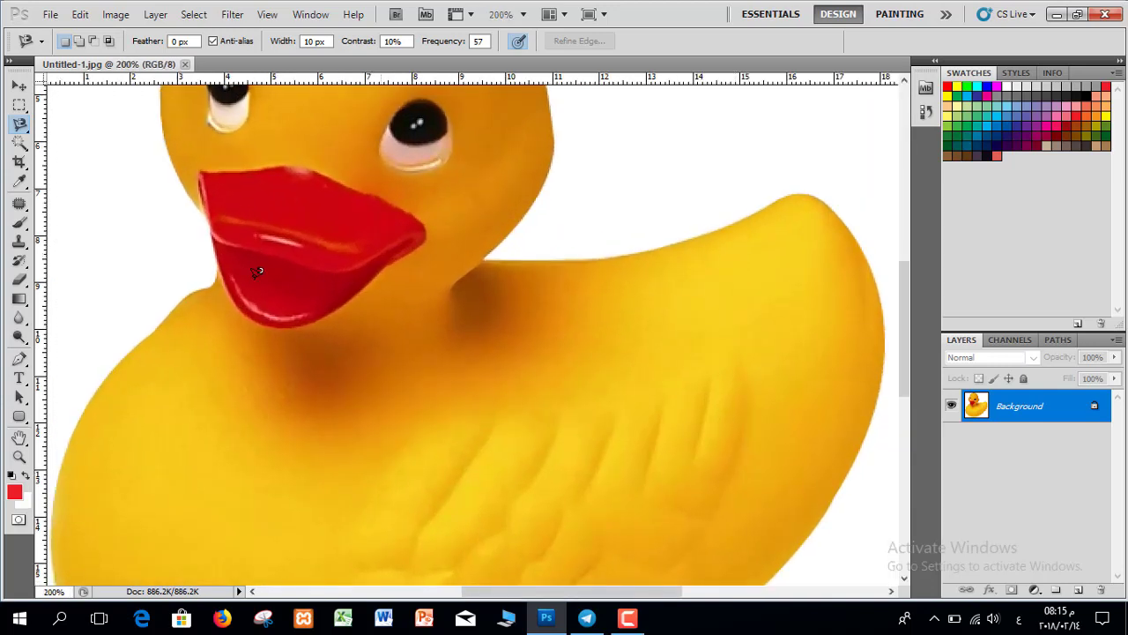
left_click_drag(19, 123, 77, 146)
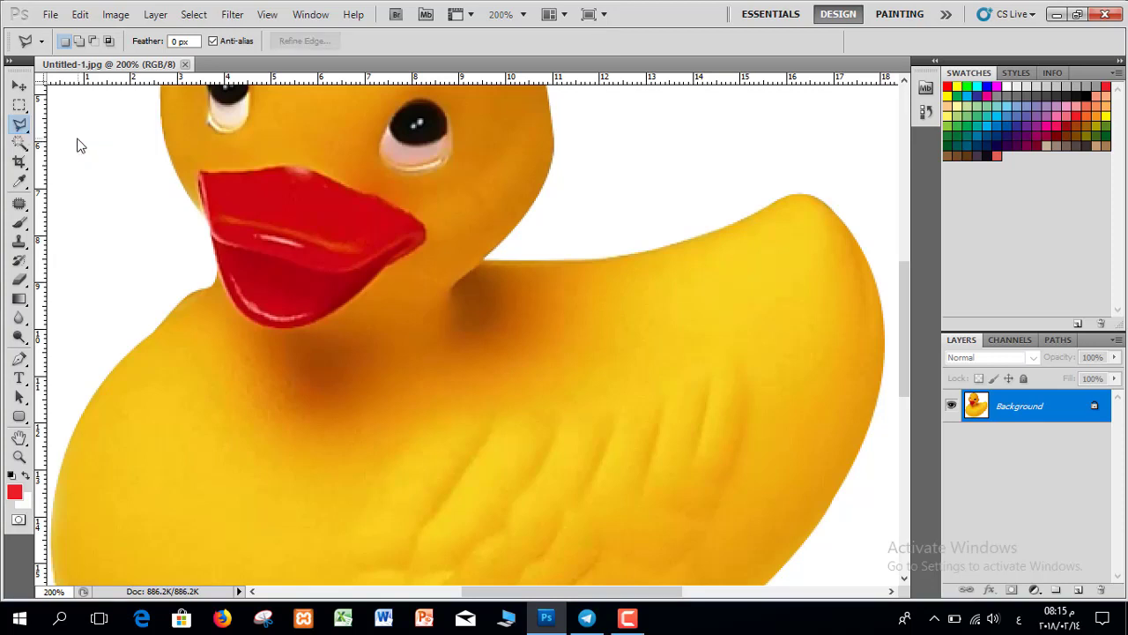
left_click(483, 257)
scroll(640, 244, "up", 4)
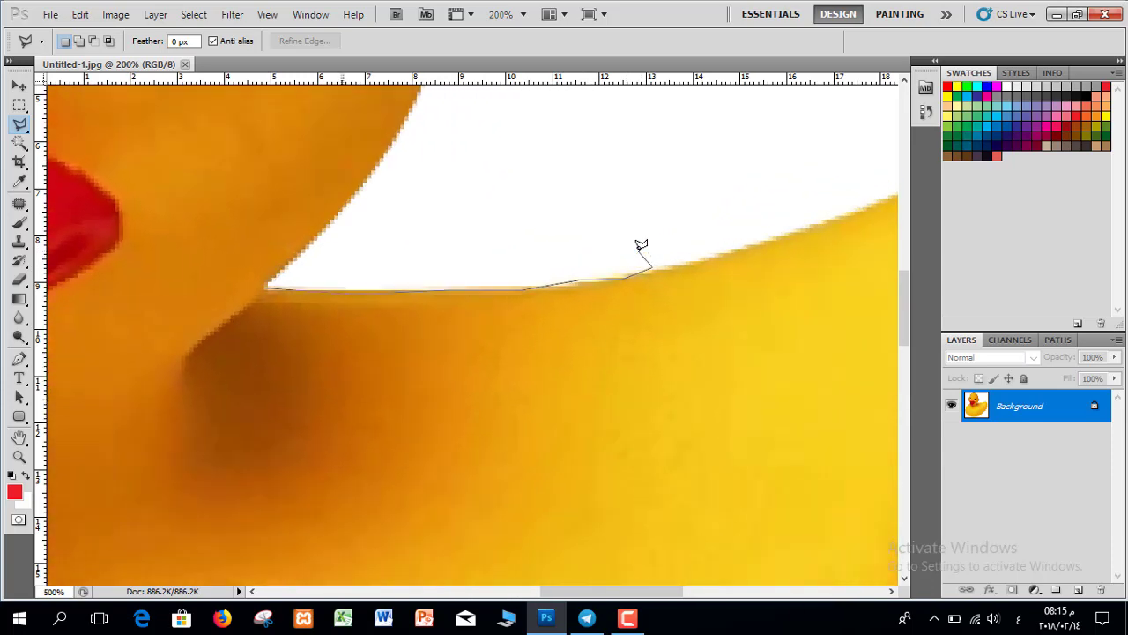
scroll(640, 244, "up", 1)
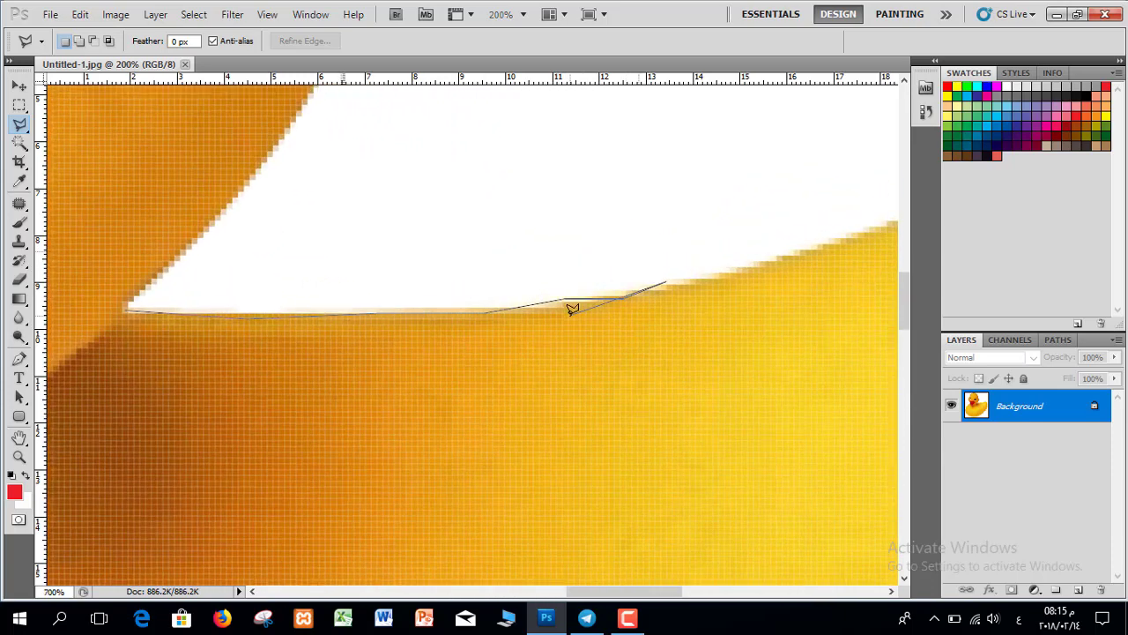
scroll(572, 309, "down", 8)
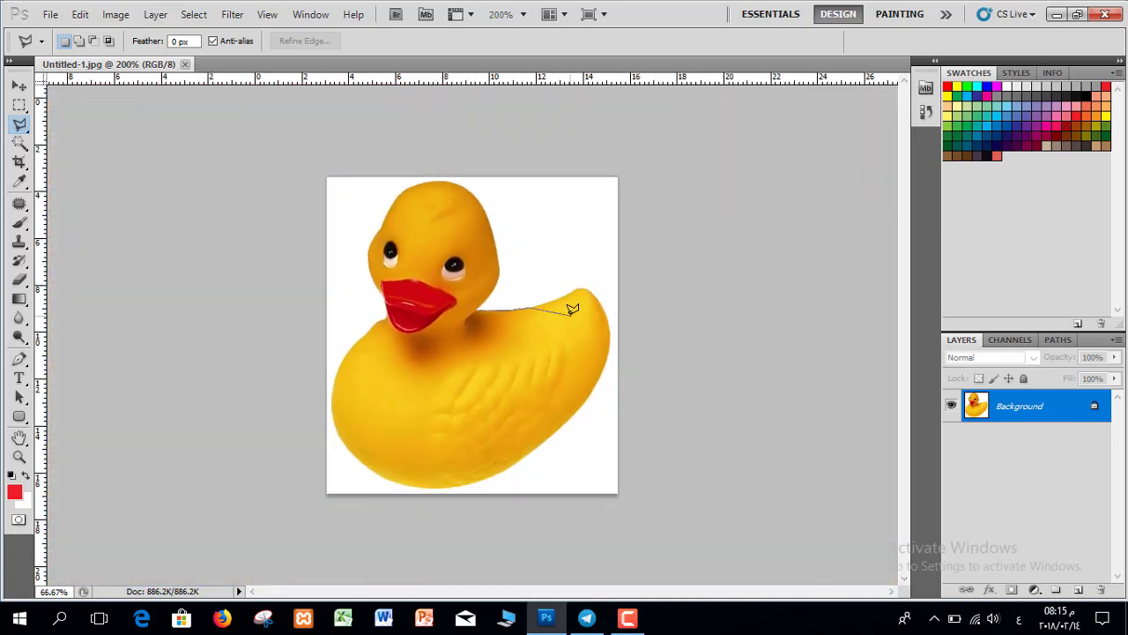
key("Escape")
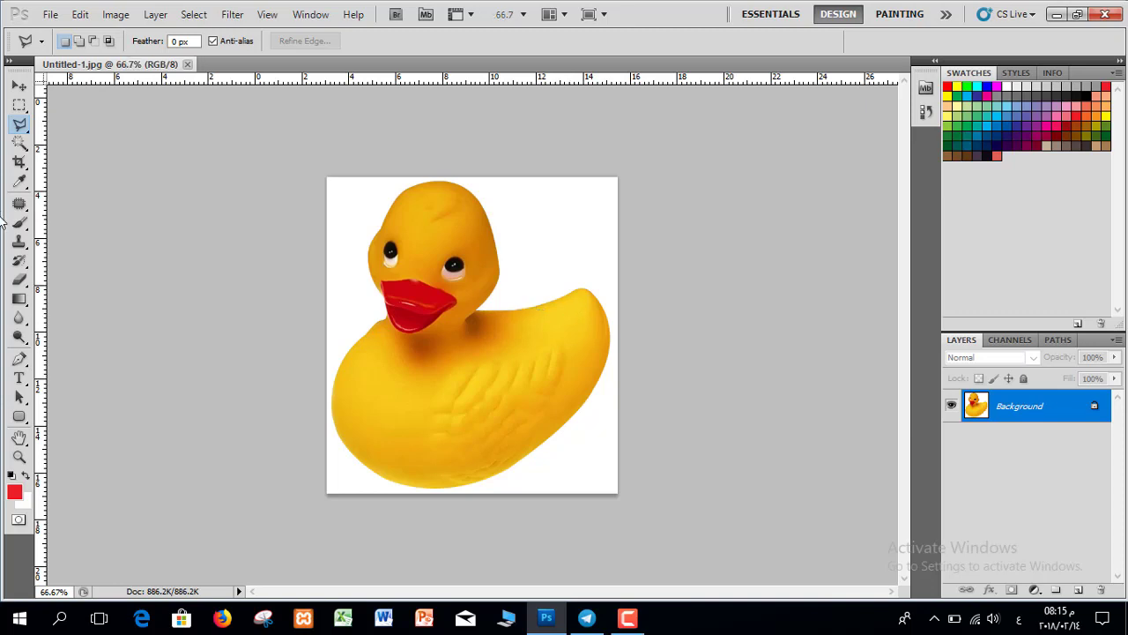
- Select the whole rubber duck by tracing its outline with the Magnetic Lasso, starting and closing where the neck meets the back
right_click(22, 127)
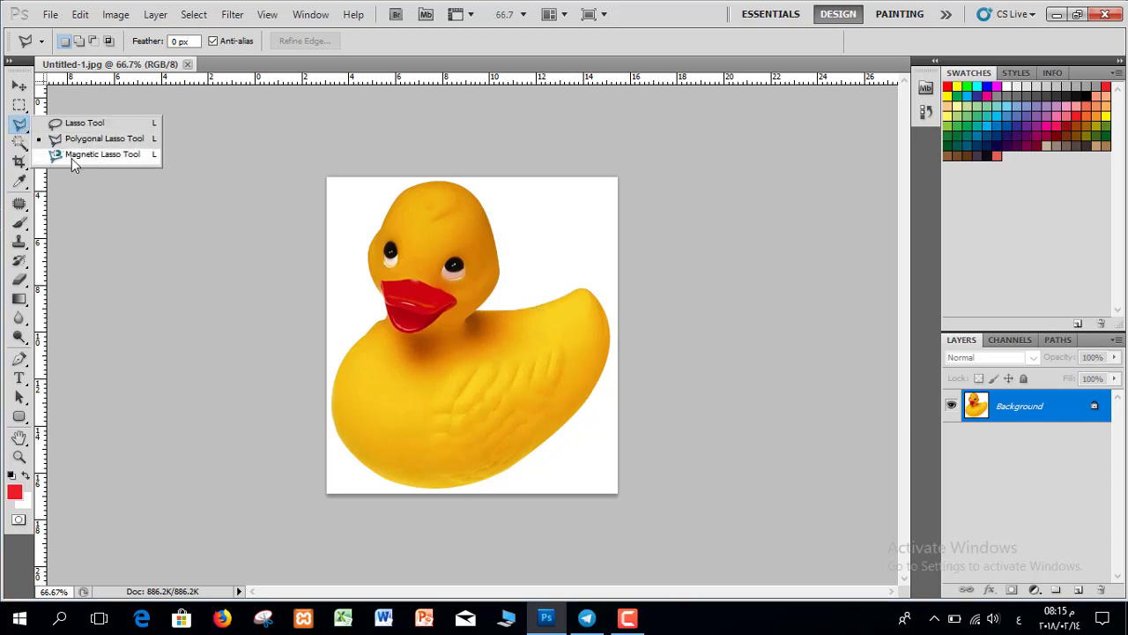
left_click(71, 158)
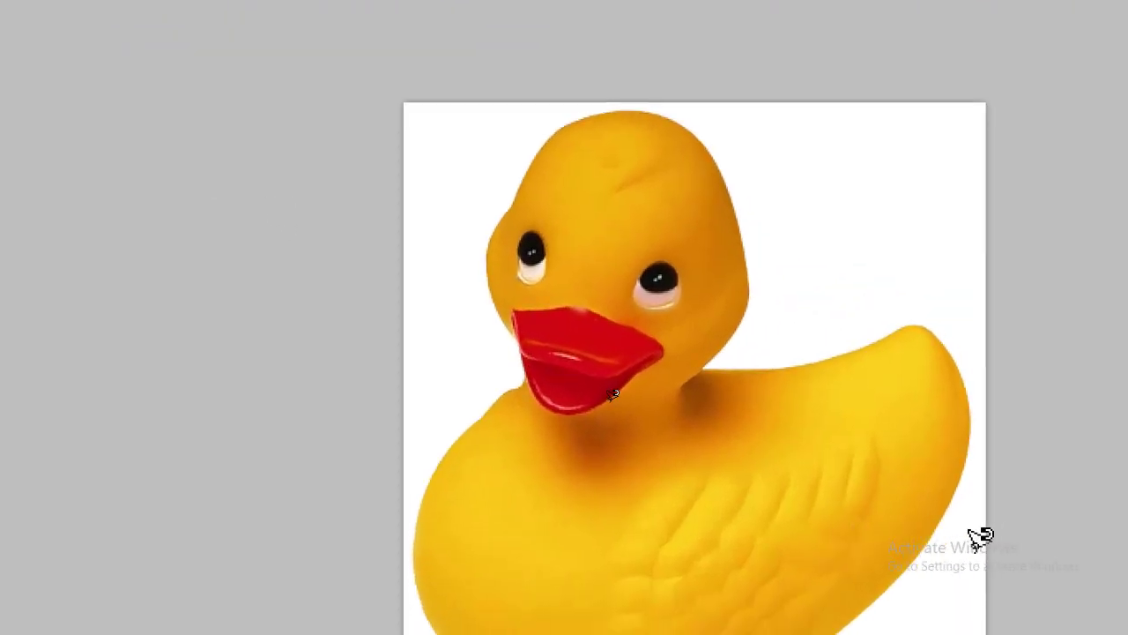
key("ctrl+plus")
key("ctrl+plus")
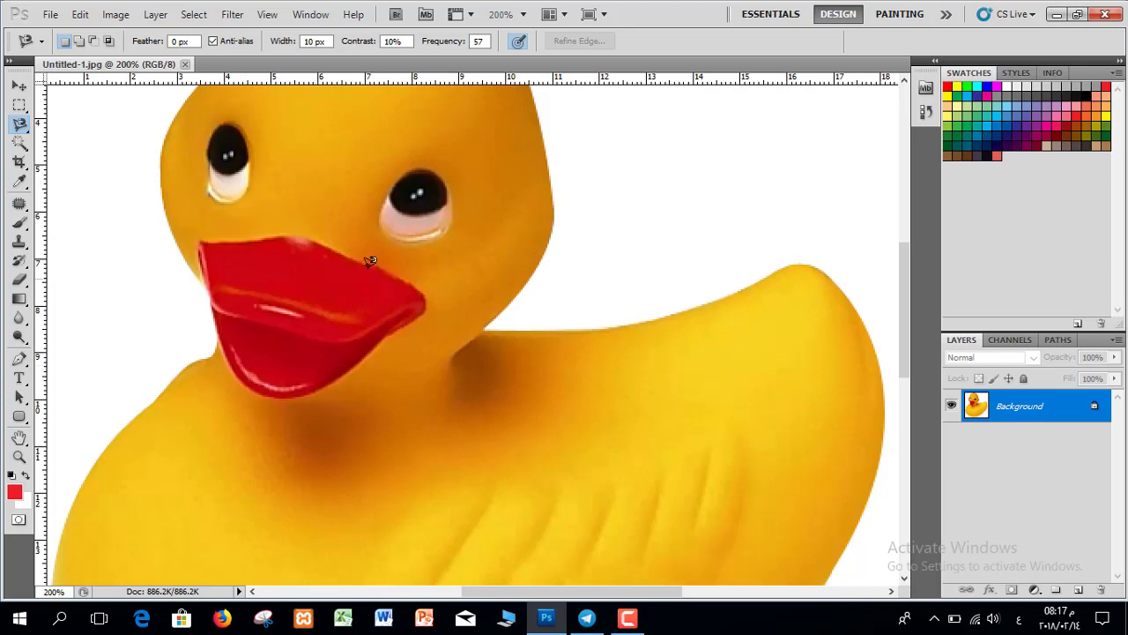
key("ctrl+minus")
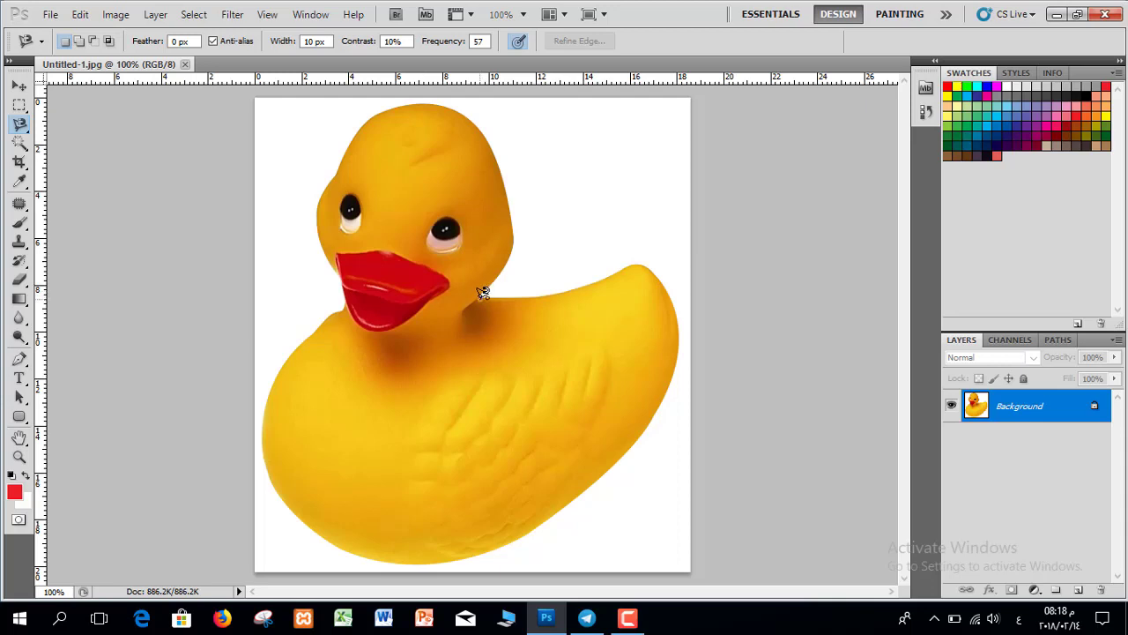
left_click(481, 294)
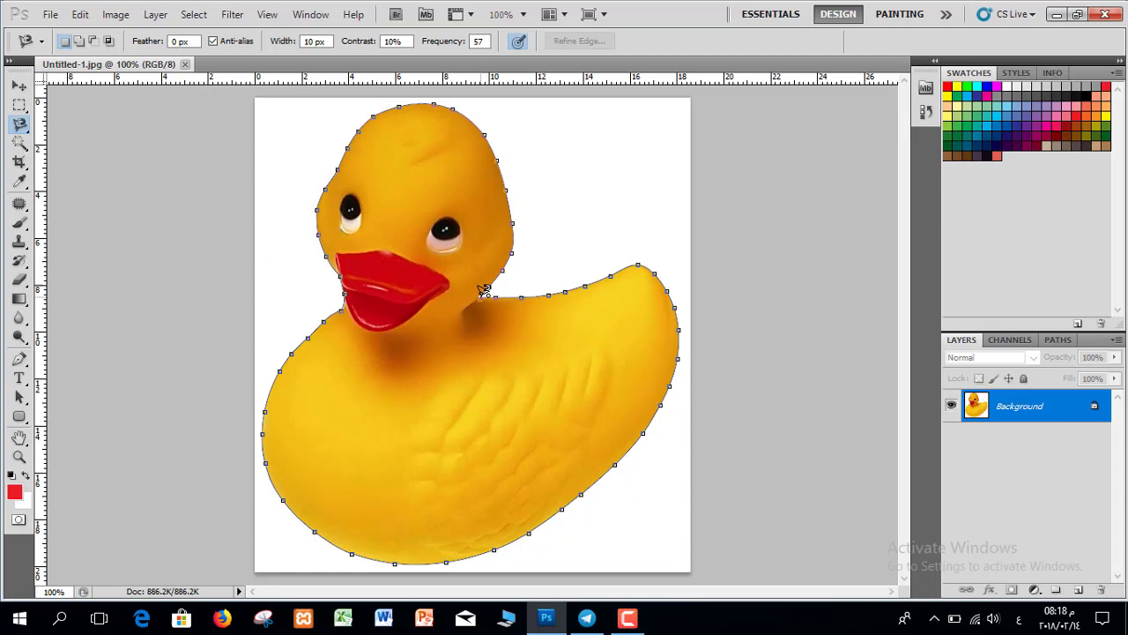
left_click(484, 284)
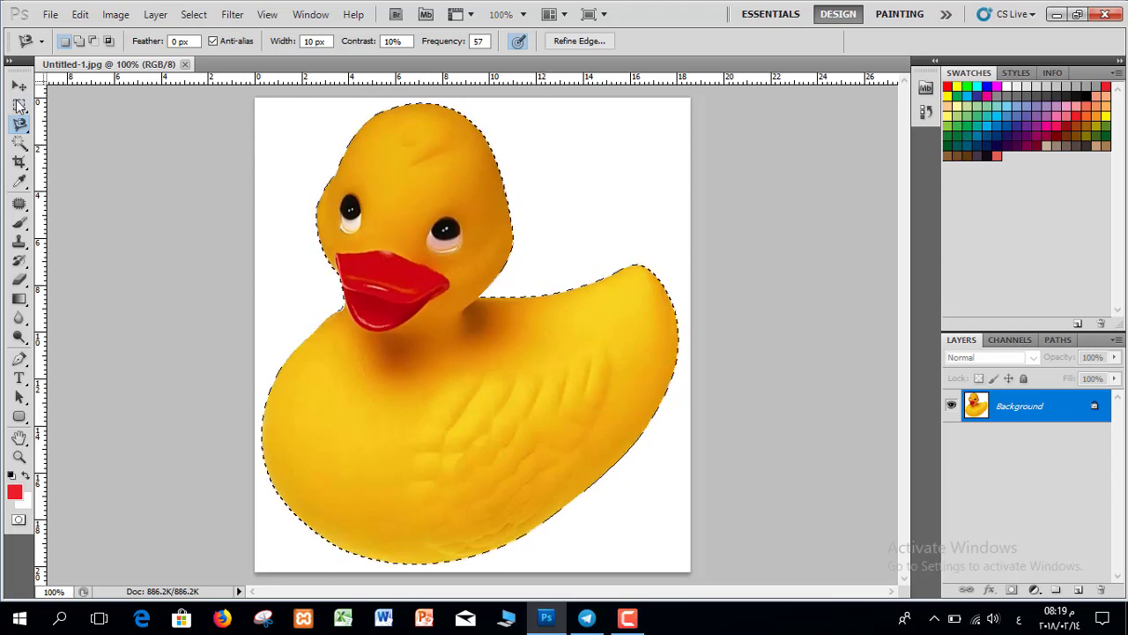
- Switch to the Move tool and copy the selected duck
key("v")
left_click(80, 15)
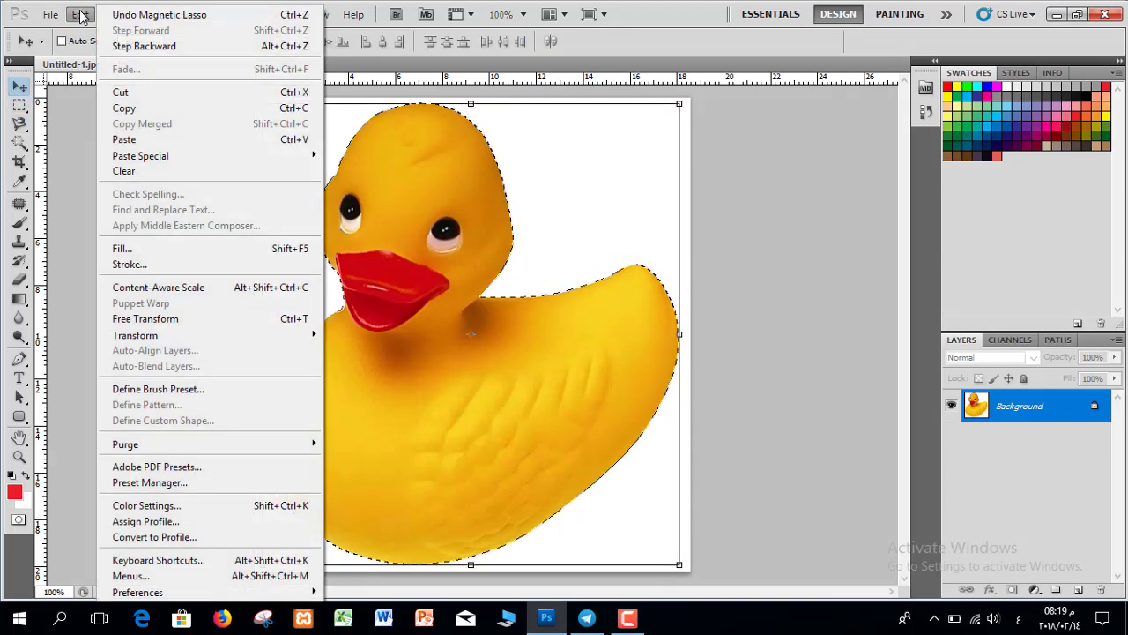
left_click(124, 108)
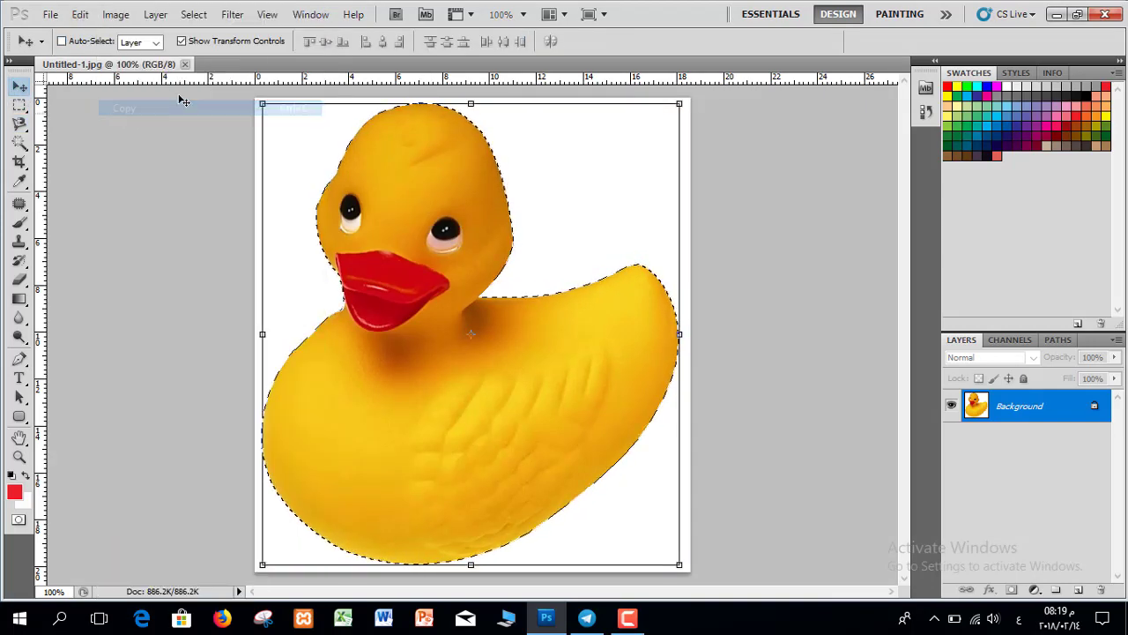
left_click(50, 15)
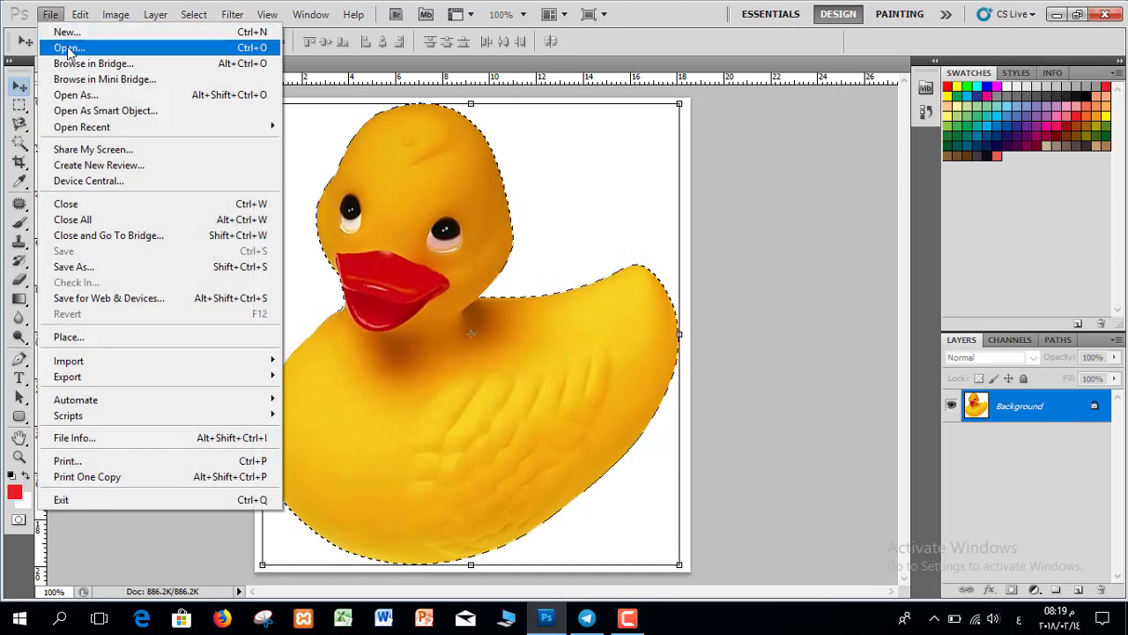
left_click(63, 46)
double_click(563, 262)
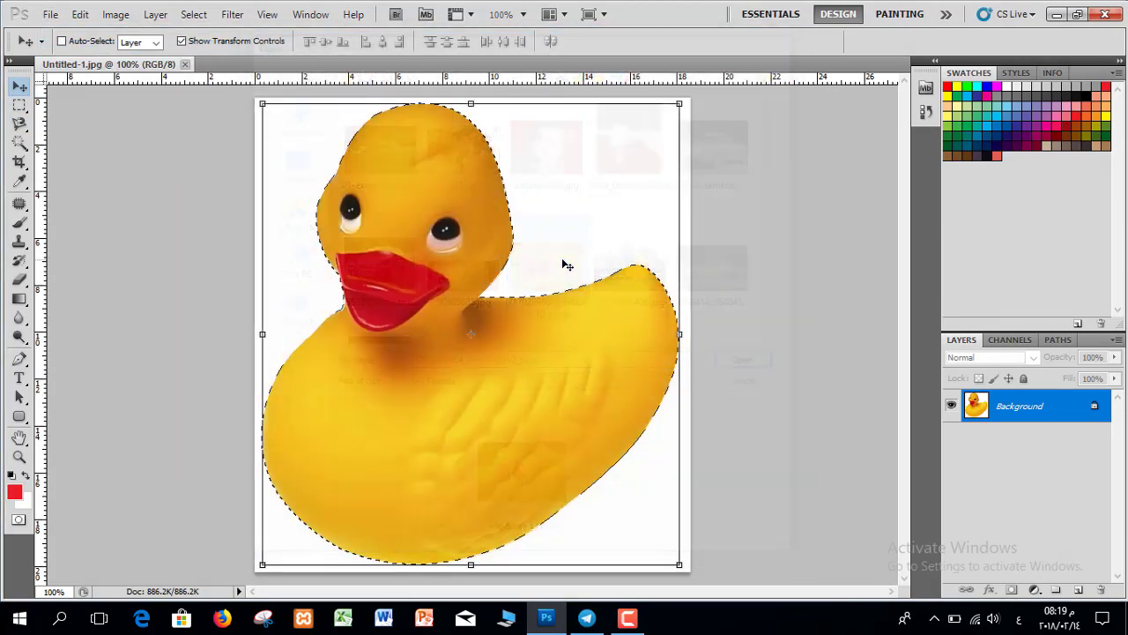
left_click(81, 15)
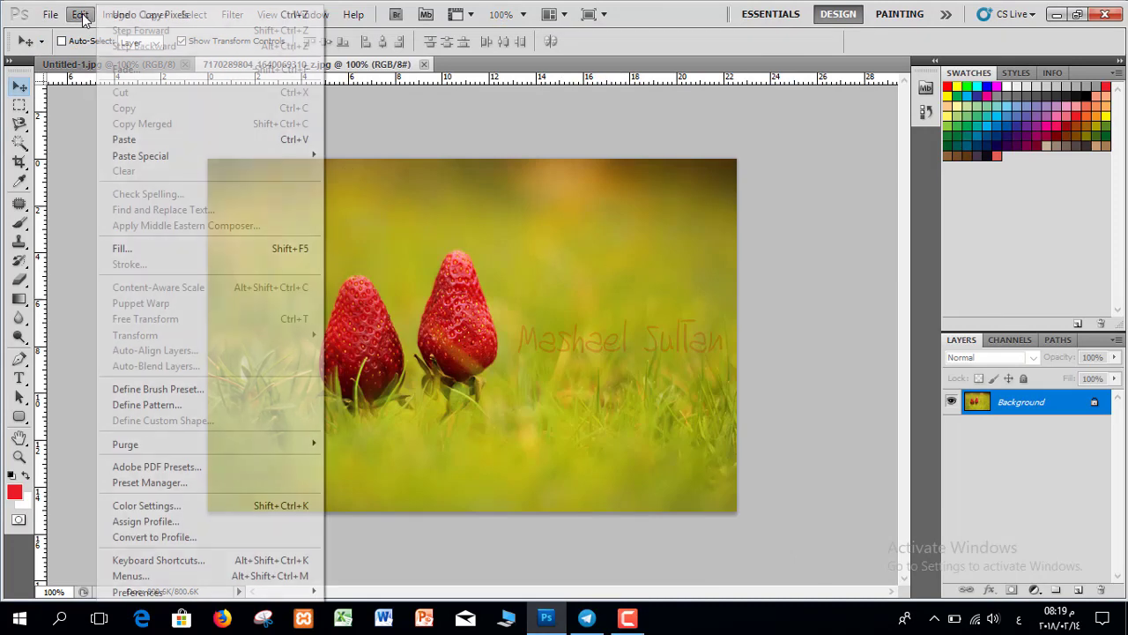
left_click(141, 141)
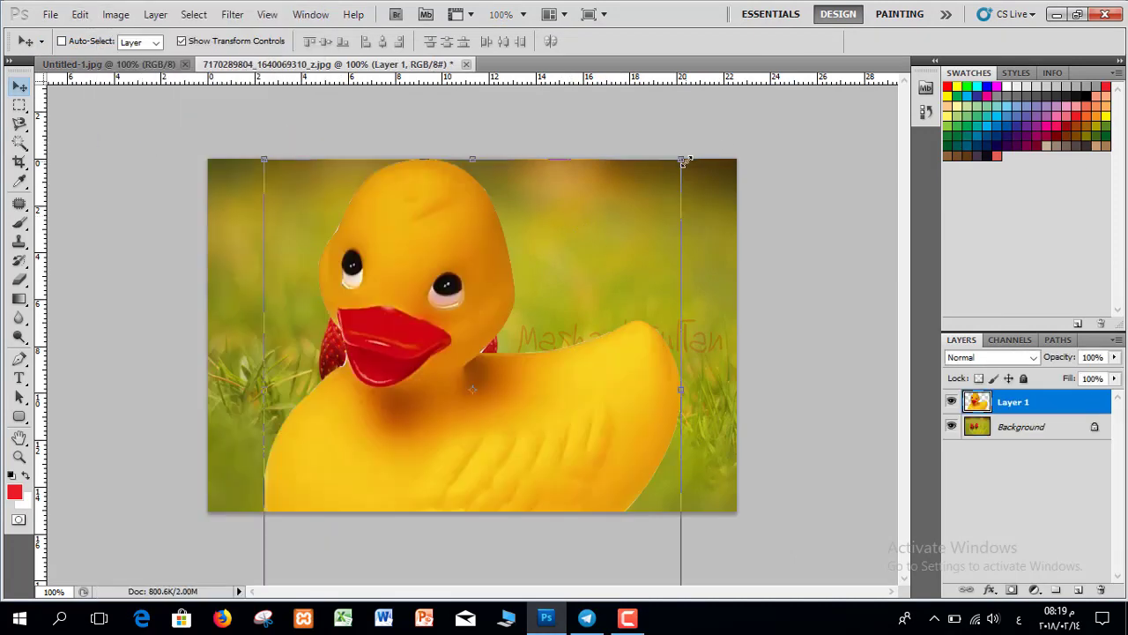
- Scale the pasted duck to about 56% width and 54% height, and place it on the grass to the right of the strawberries
left_click_drag(684, 161, 508, 364)
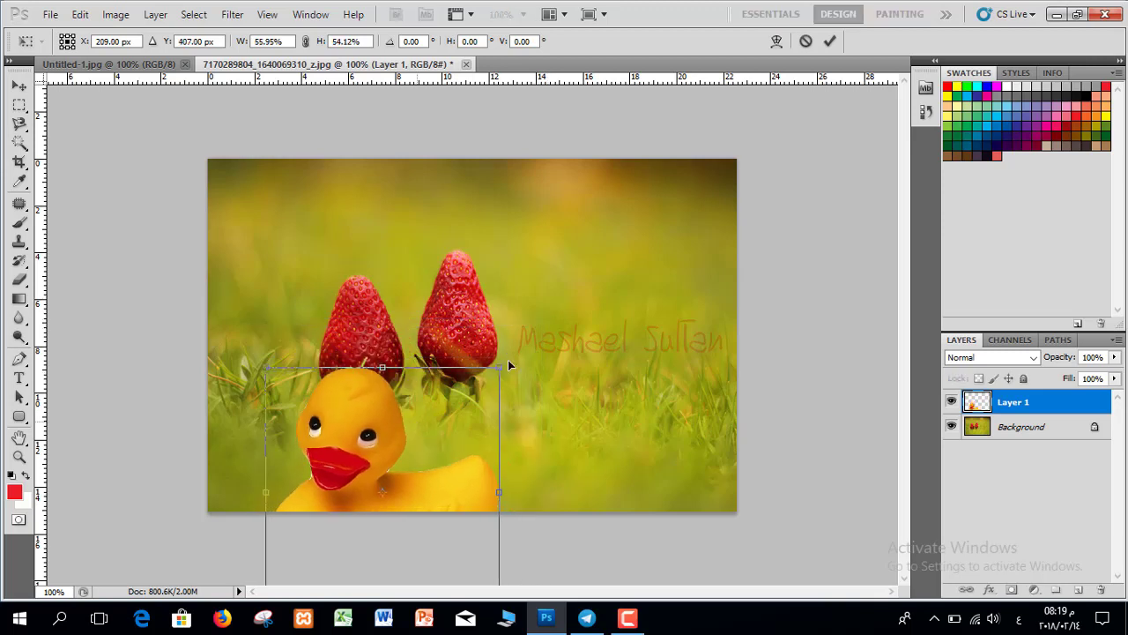
left_click_drag(416, 415, 625, 282)
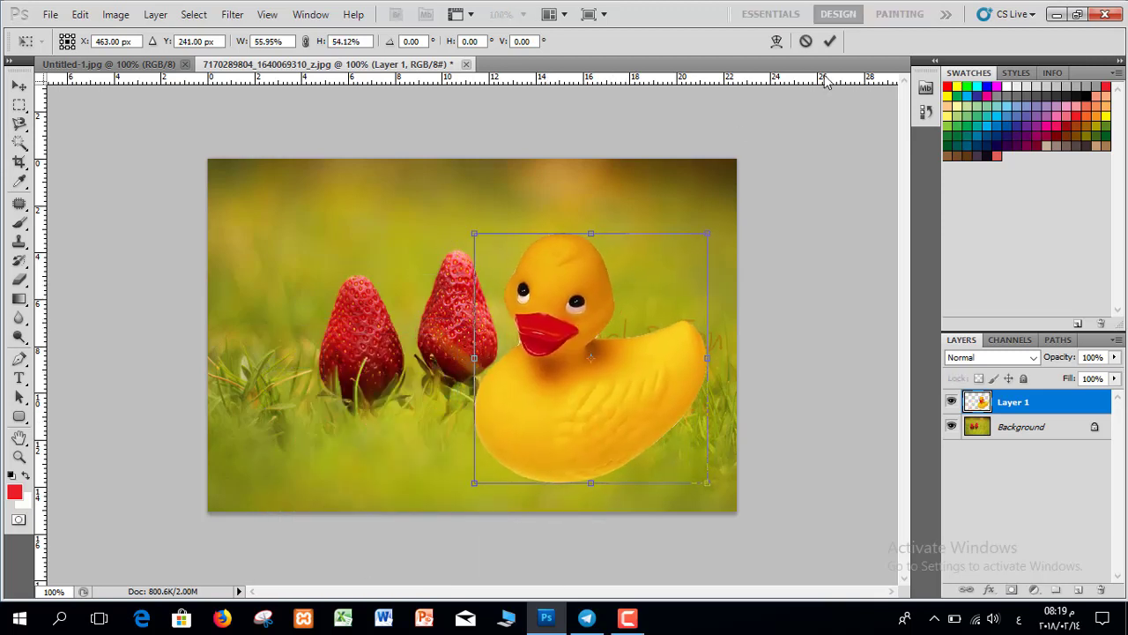
left_click(830, 42)
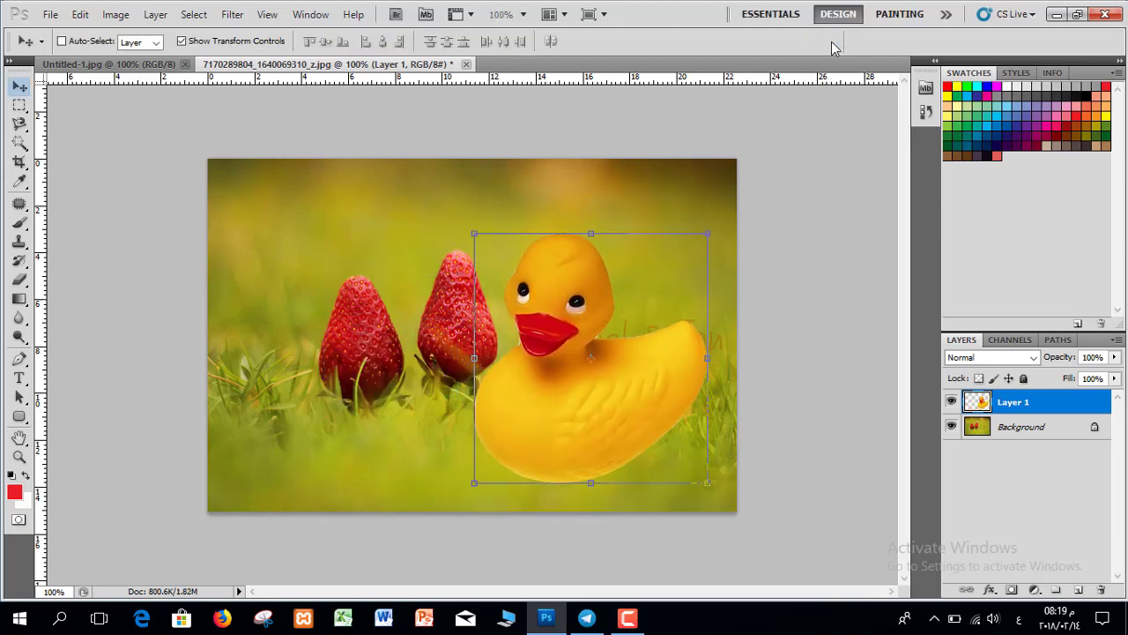